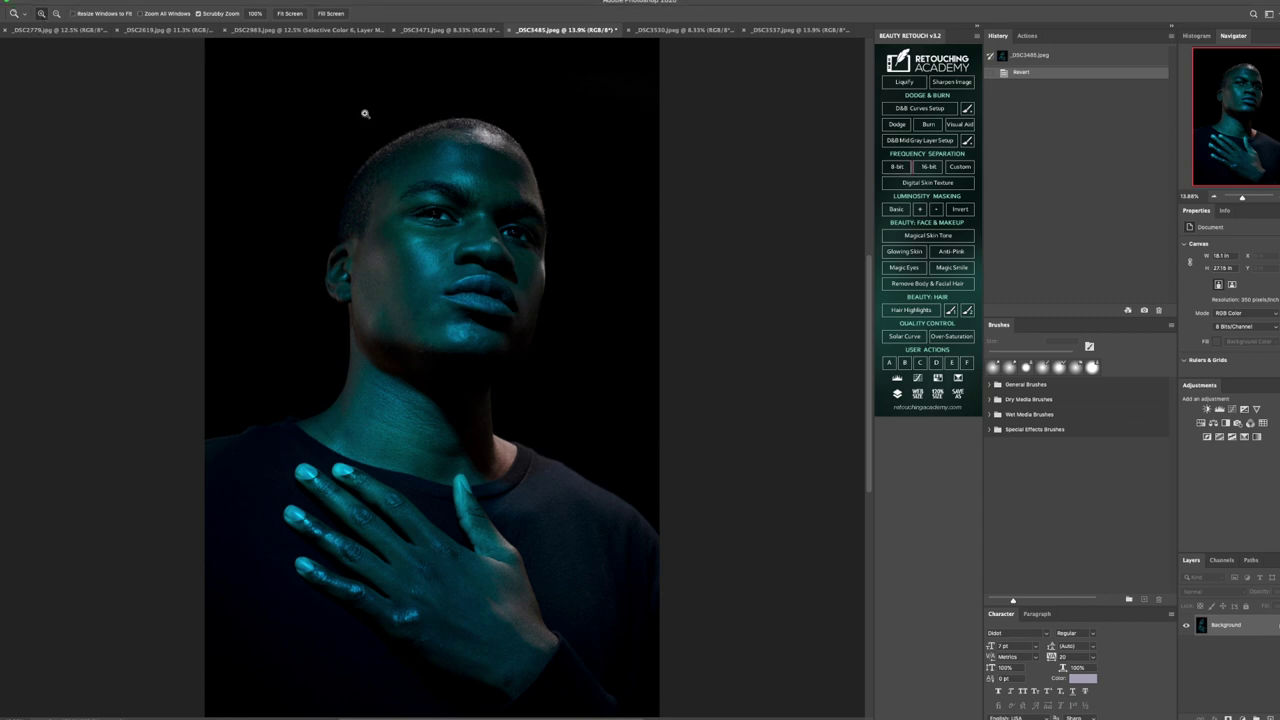
- Zoom in on the forehead from 13.9% to 33.3% and pick the Spot Healing Brush
left_click(449, 189)
left_click(450, 186)
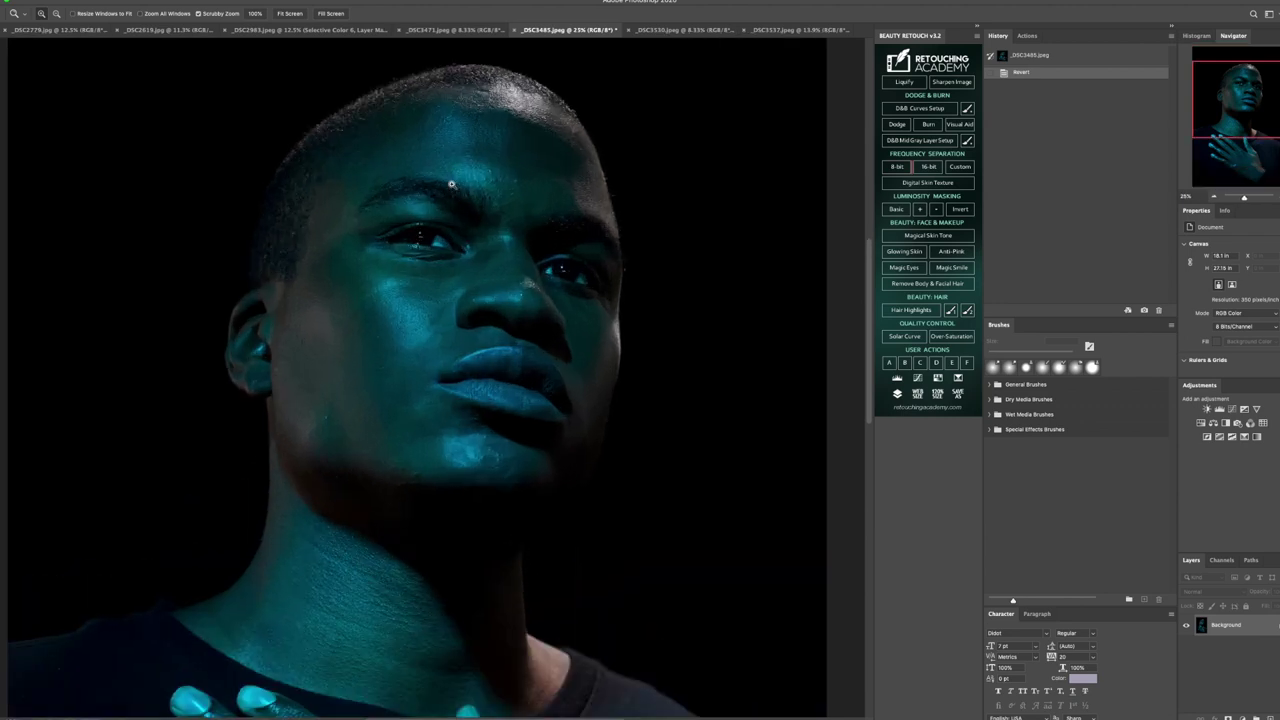
left_click(451, 184)
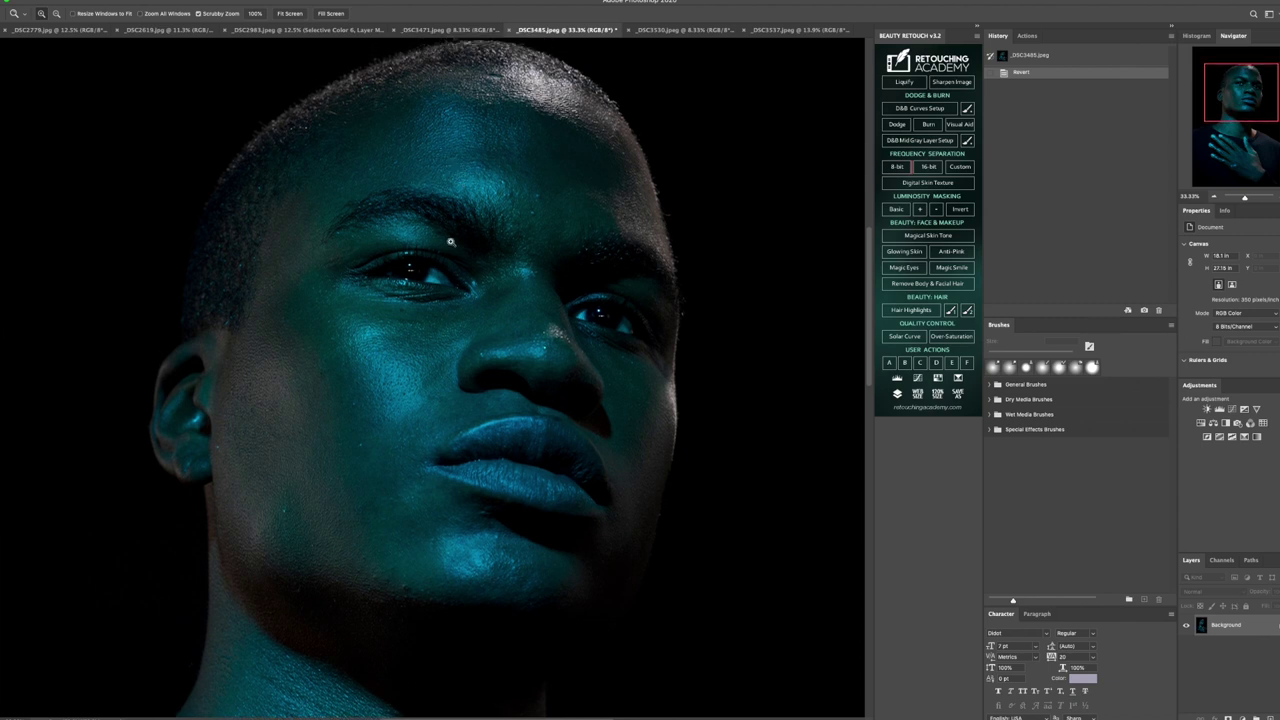
key("j")
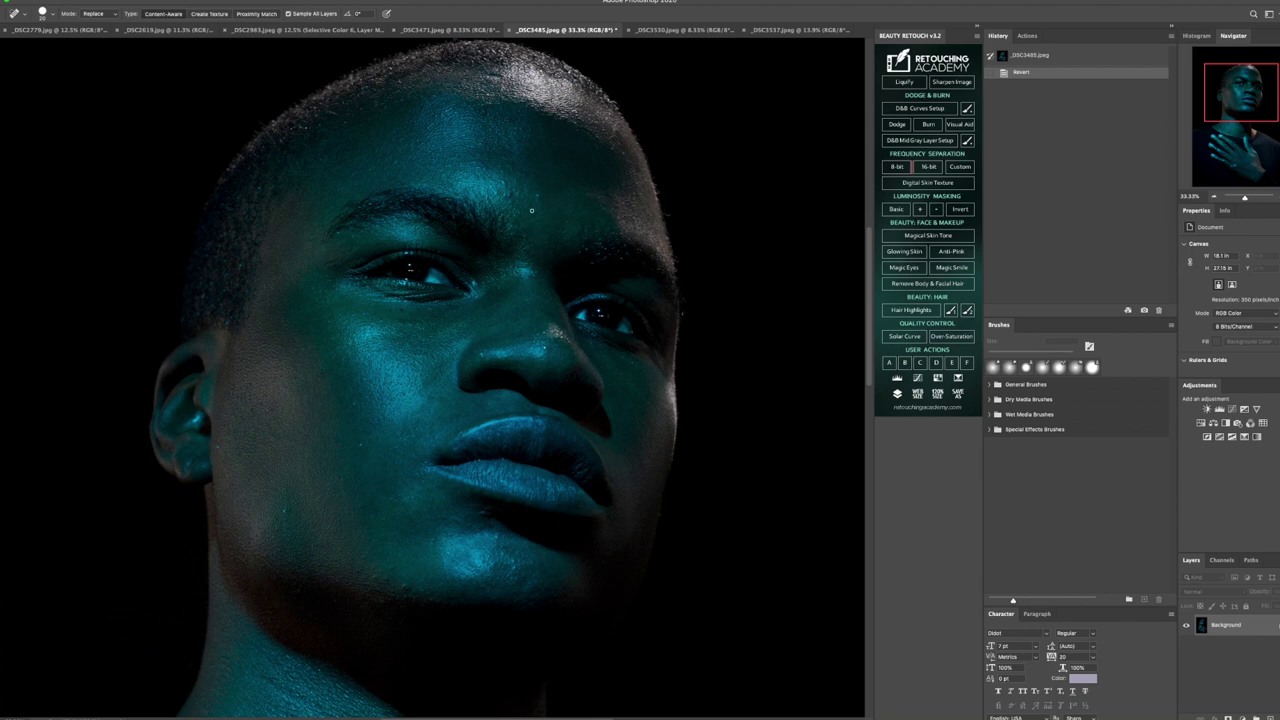
- Heal the small blemishes across the centre and upper right of the forehead
left_click(531, 210)
left_click(539, 199)
left_click(539, 199)
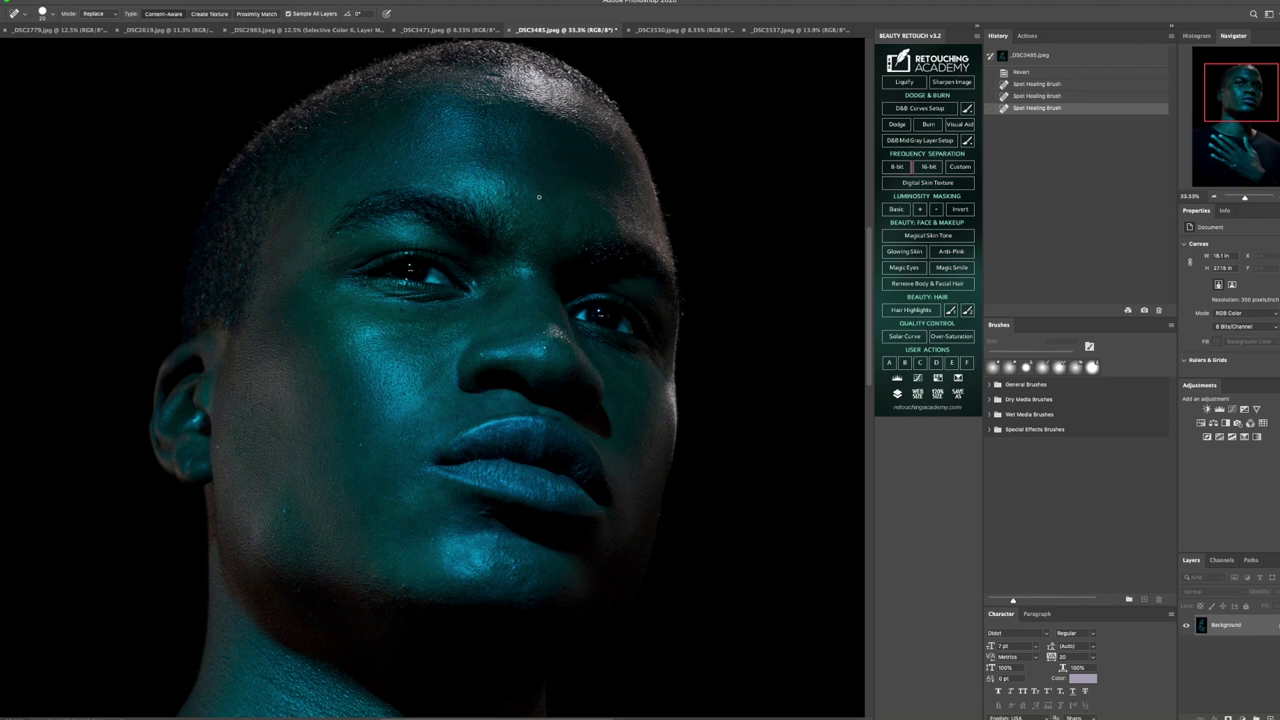
left_click(593, 208)
left_click(571, 213)
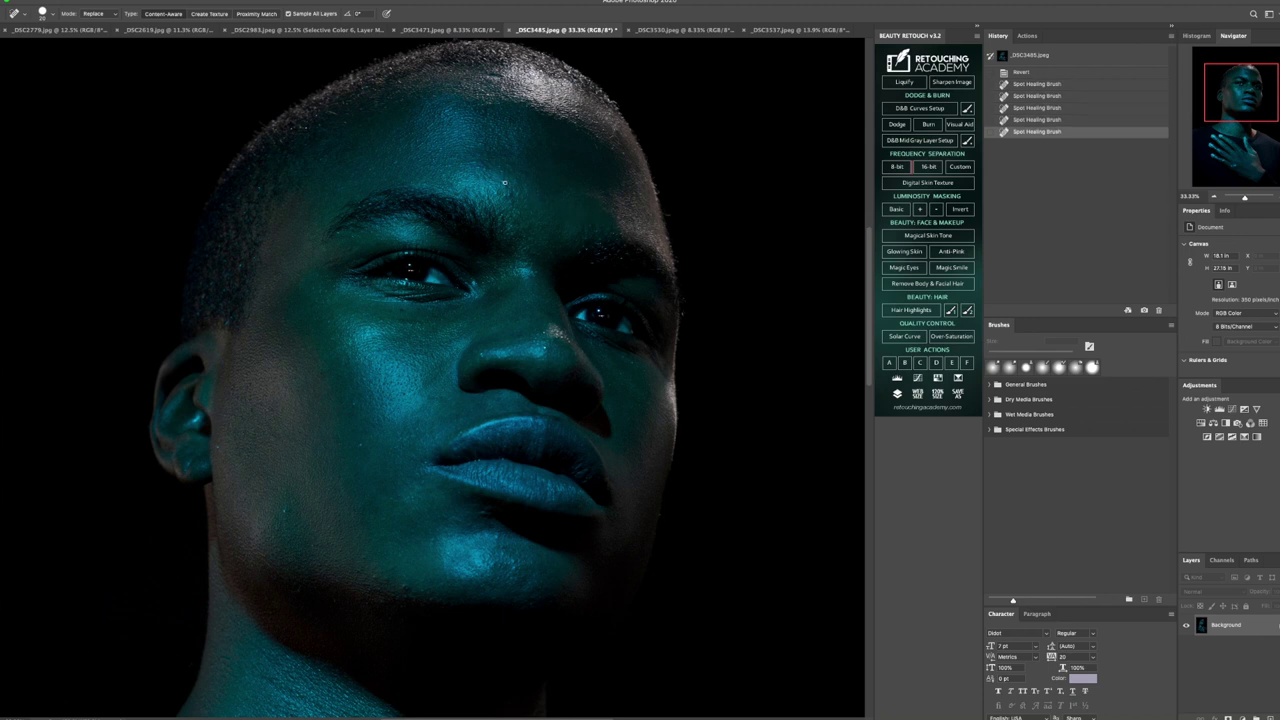
left_click(504, 183)
left_click(511, 195)
left_click(503, 199)
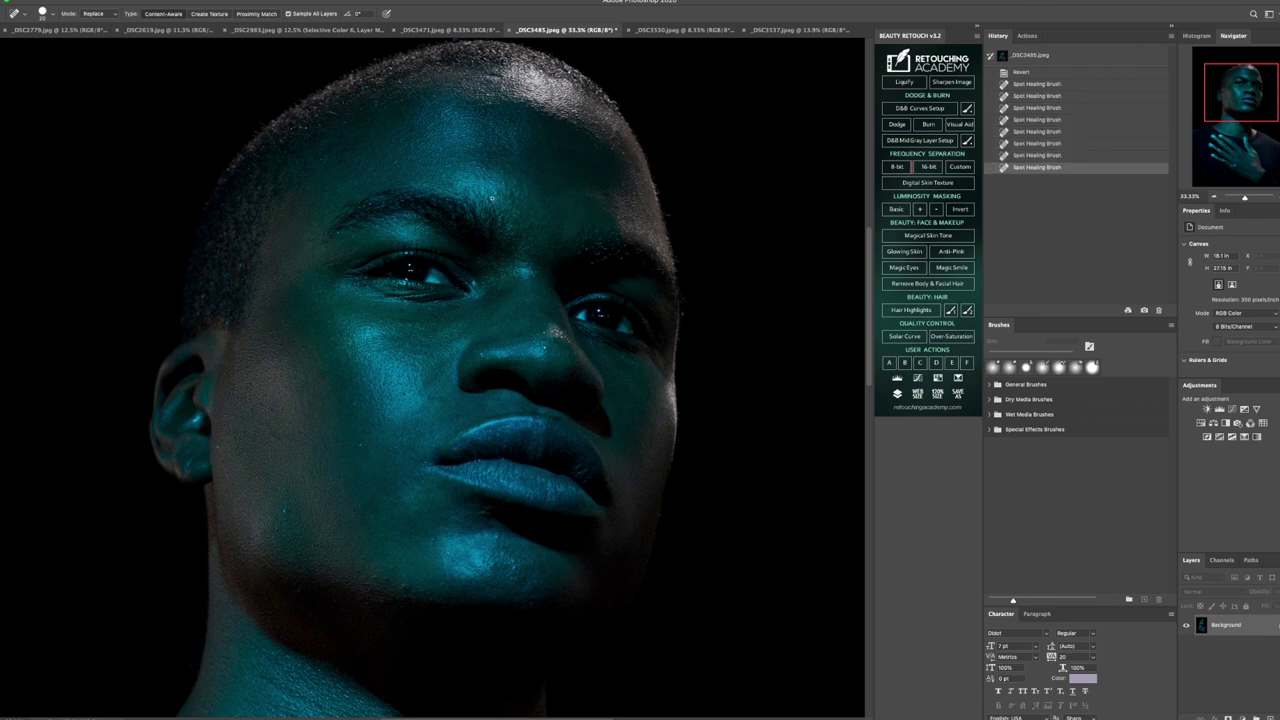
left_click(531, 199)
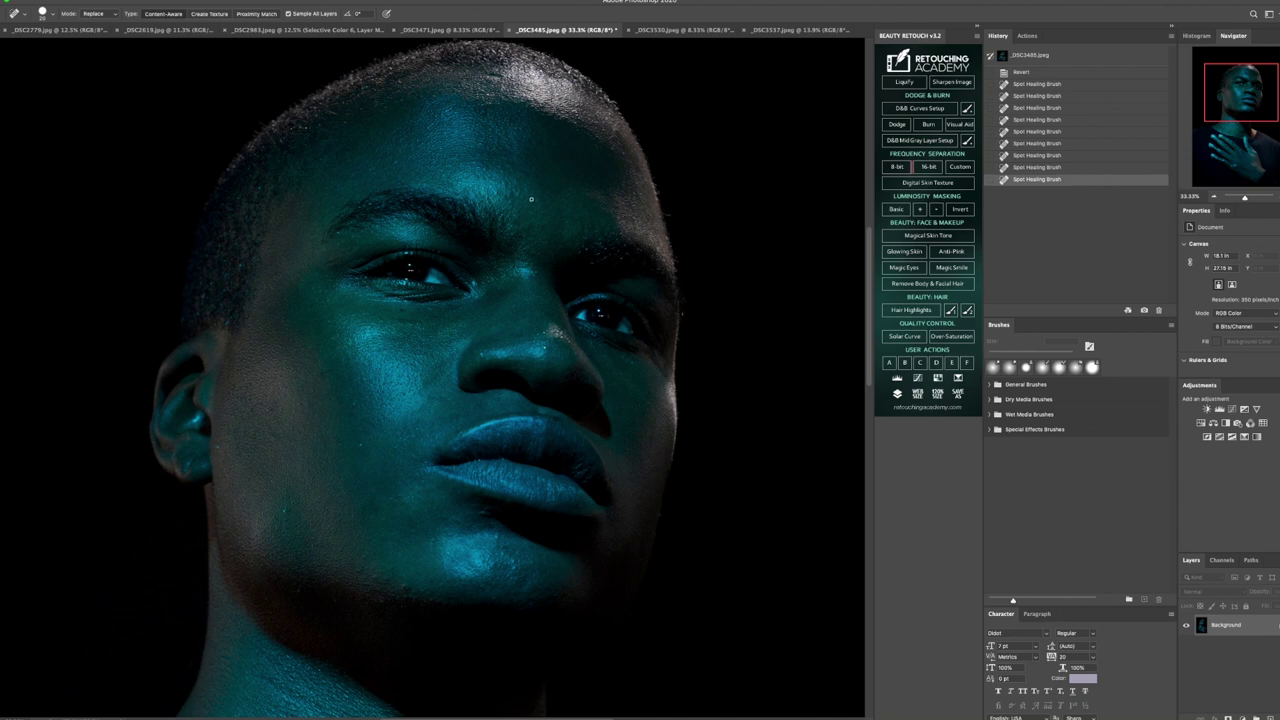
left_click(532, 209)
left_click(536, 216)
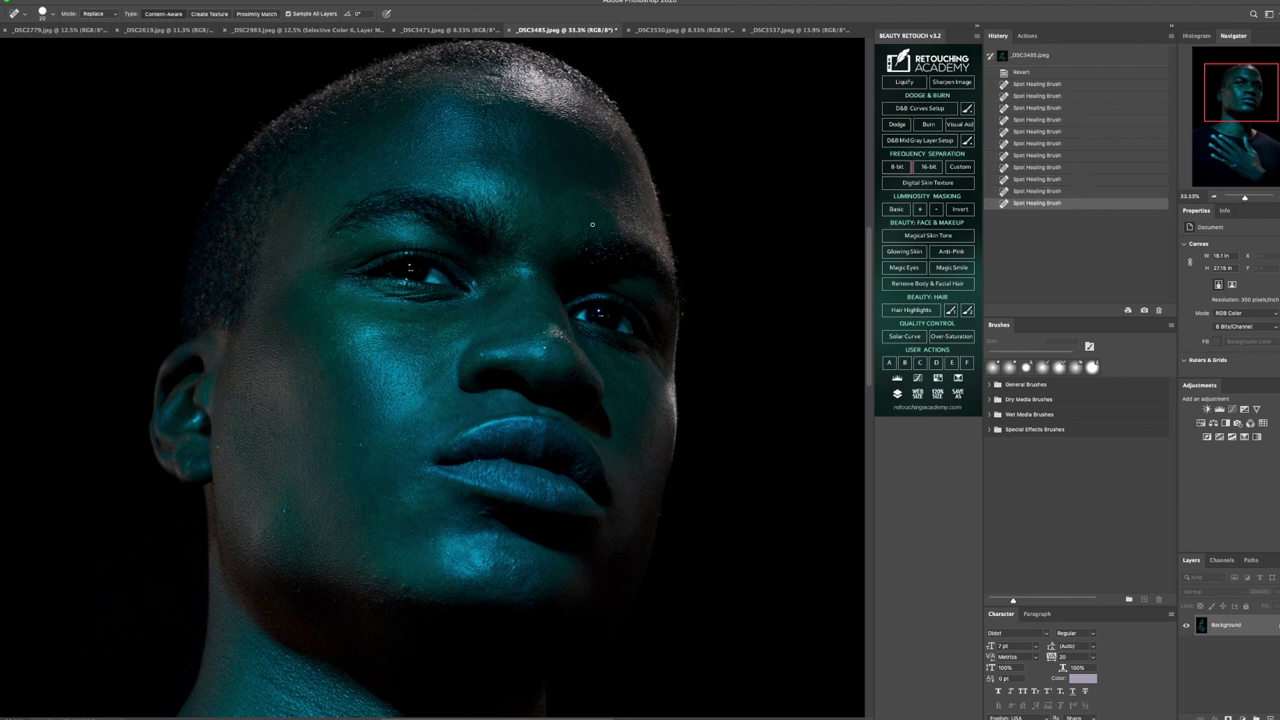
- Heal the spots on the right side of the forehead and near the right temple
left_click(670, 222)
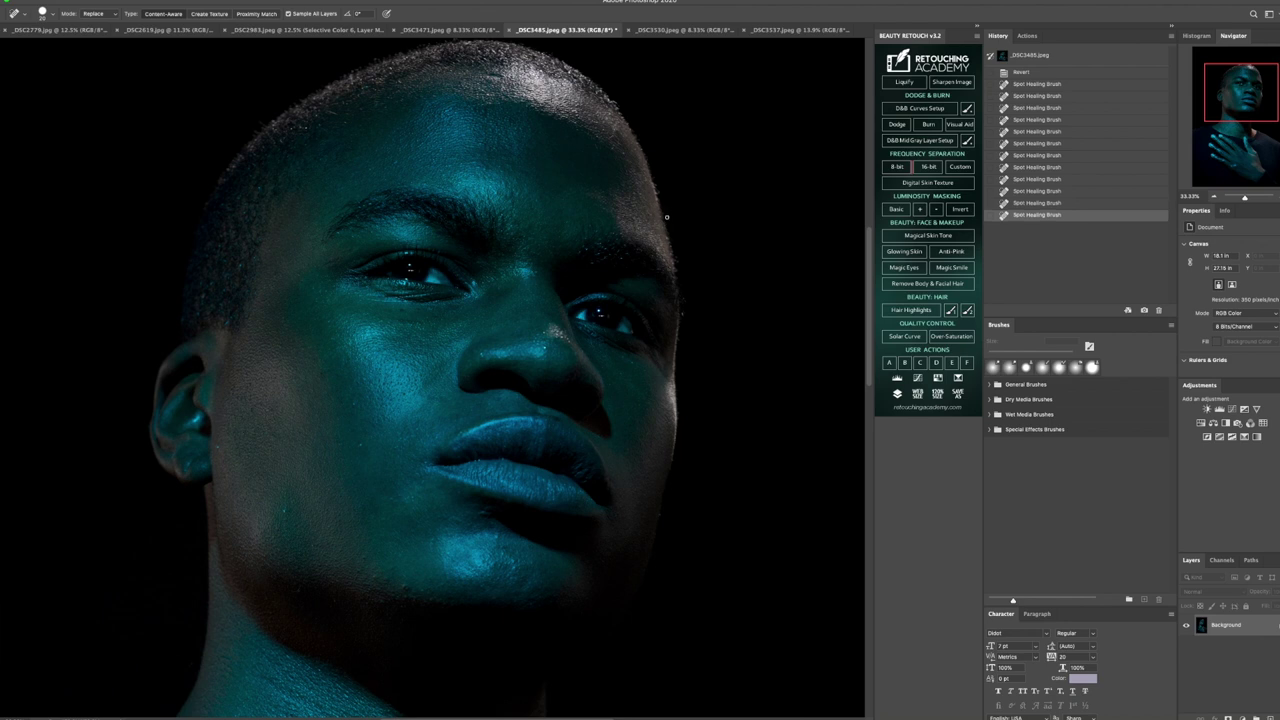
left_click(677, 237)
left_click(683, 317)
left_click(685, 299)
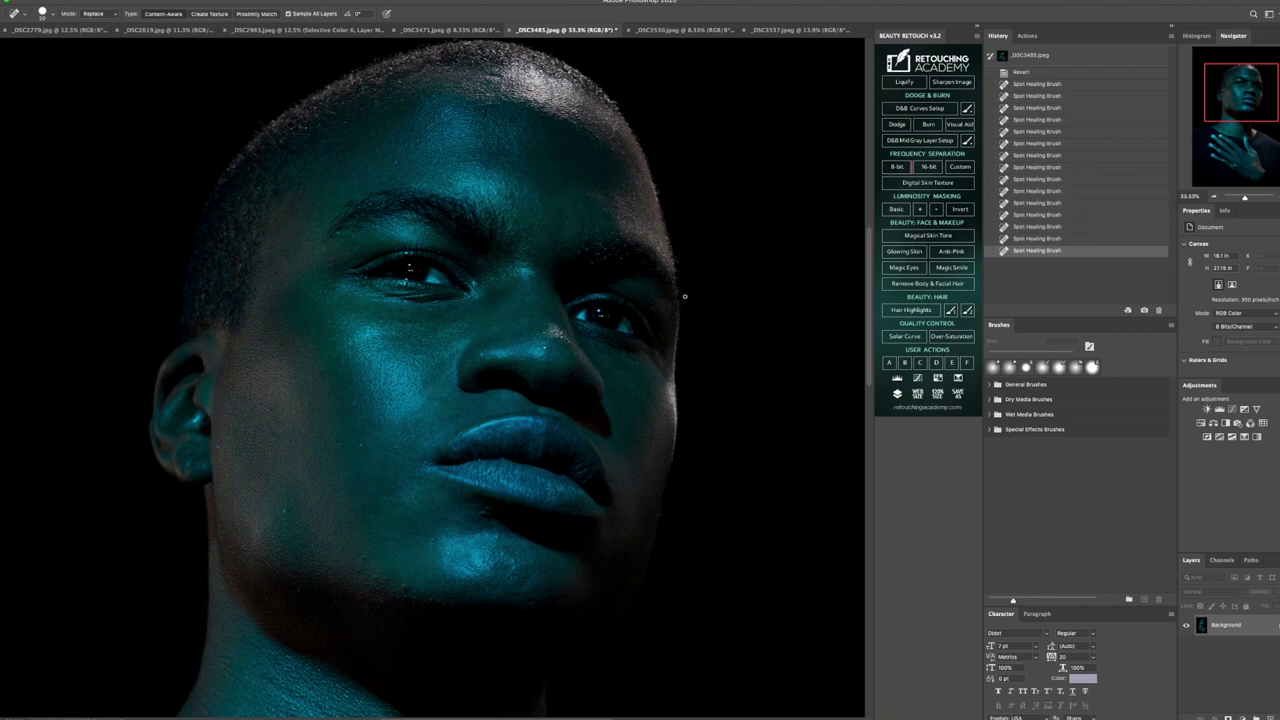
left_click(685, 300)
left_click(686, 304)
left_click(692, 286)
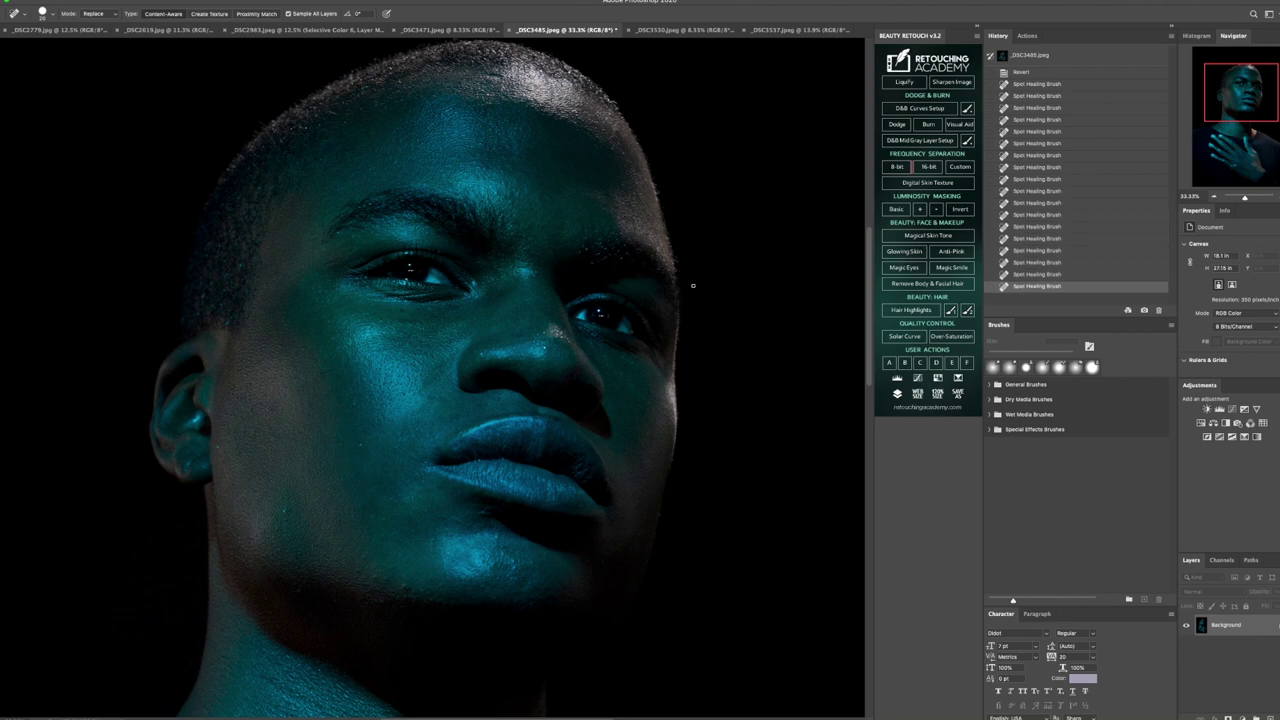
- Heal the blemishes on the lower cheek, along the jaw and near the chin
left_click(360, 446)
left_click(280, 520)
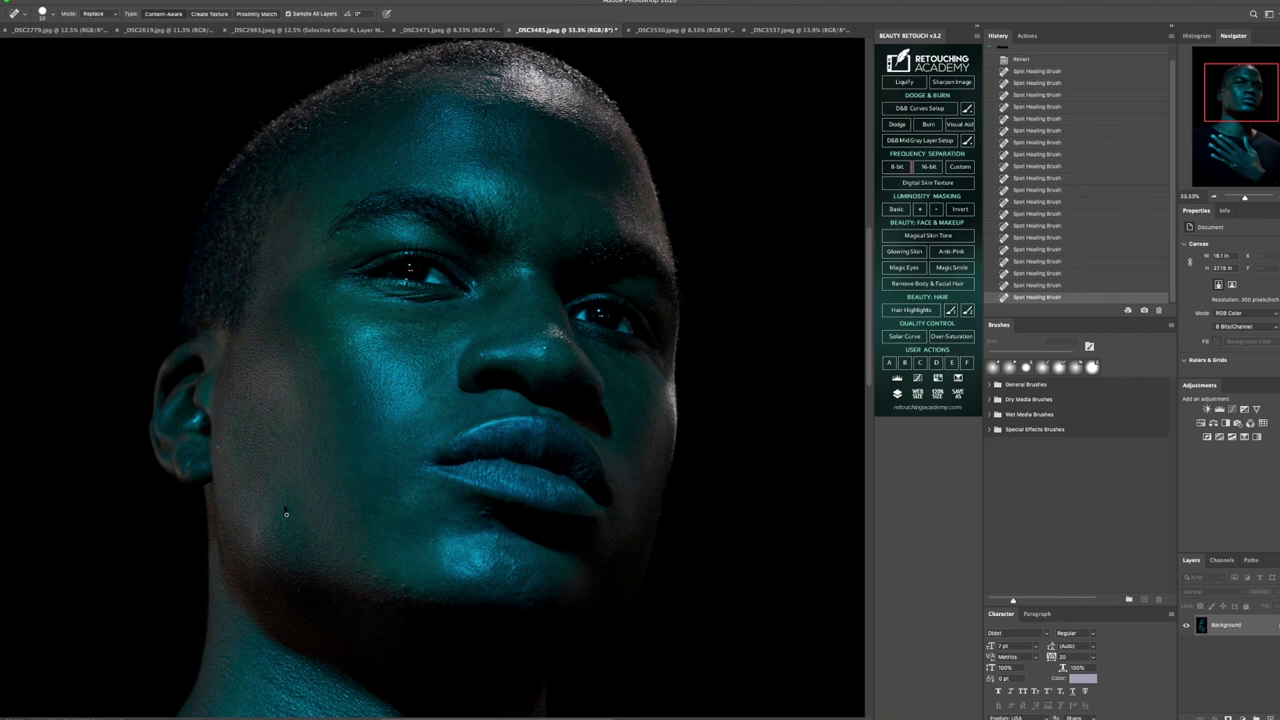
left_click(286, 512)
left_click(315, 546)
left_click(364, 553)
left_click(404, 576)
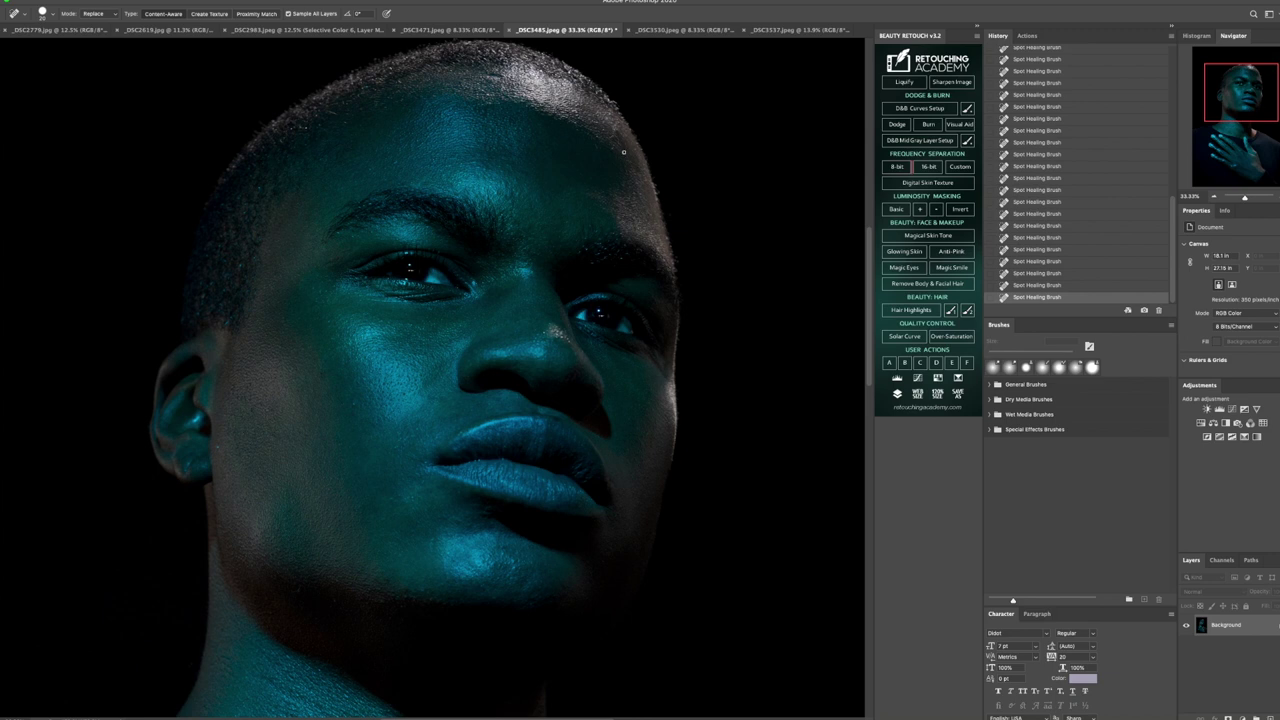
- Brush short Spot Healing strokes over the two remaining marks on the cheek
left_click_drag(350, 406, 390, 381)
left_click_drag(252, 426, 252, 405)
scroll(1062, 74, "up", 10)
- Compare the original snapshot in History, then return to the last Spot Healing state
left_click(1056, 62)
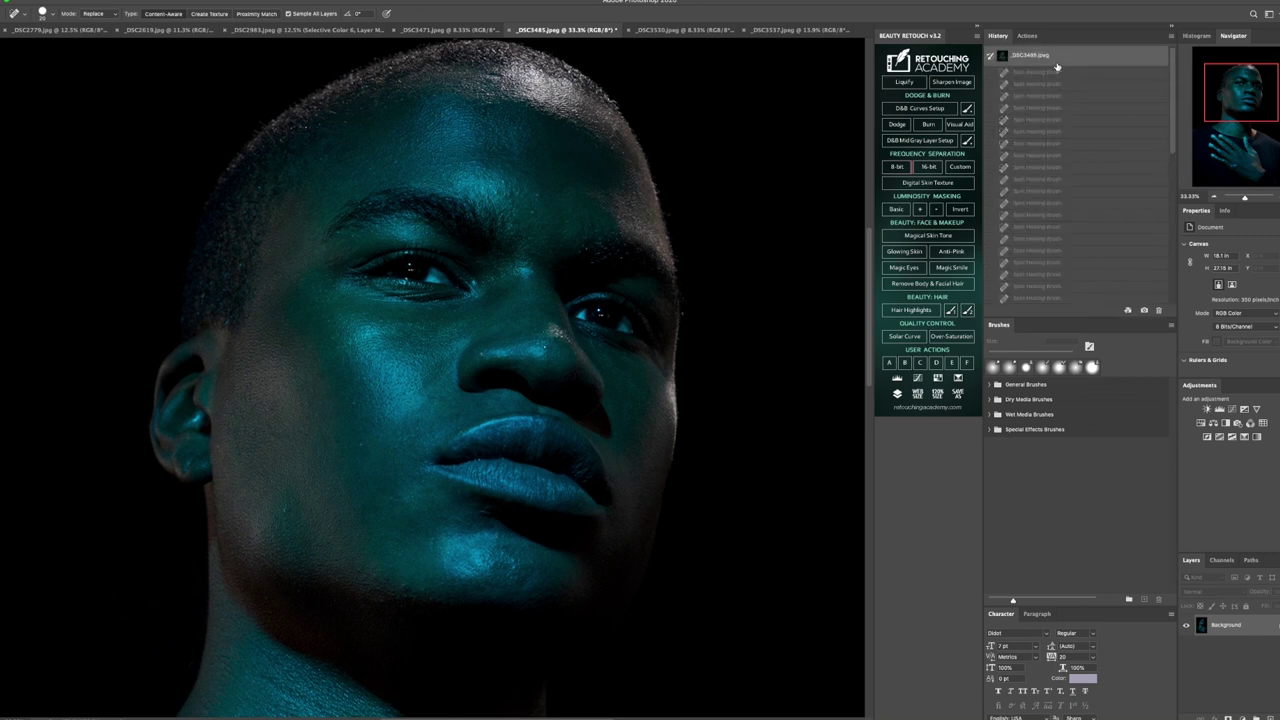
scroll(1038, 170, "down", 10)
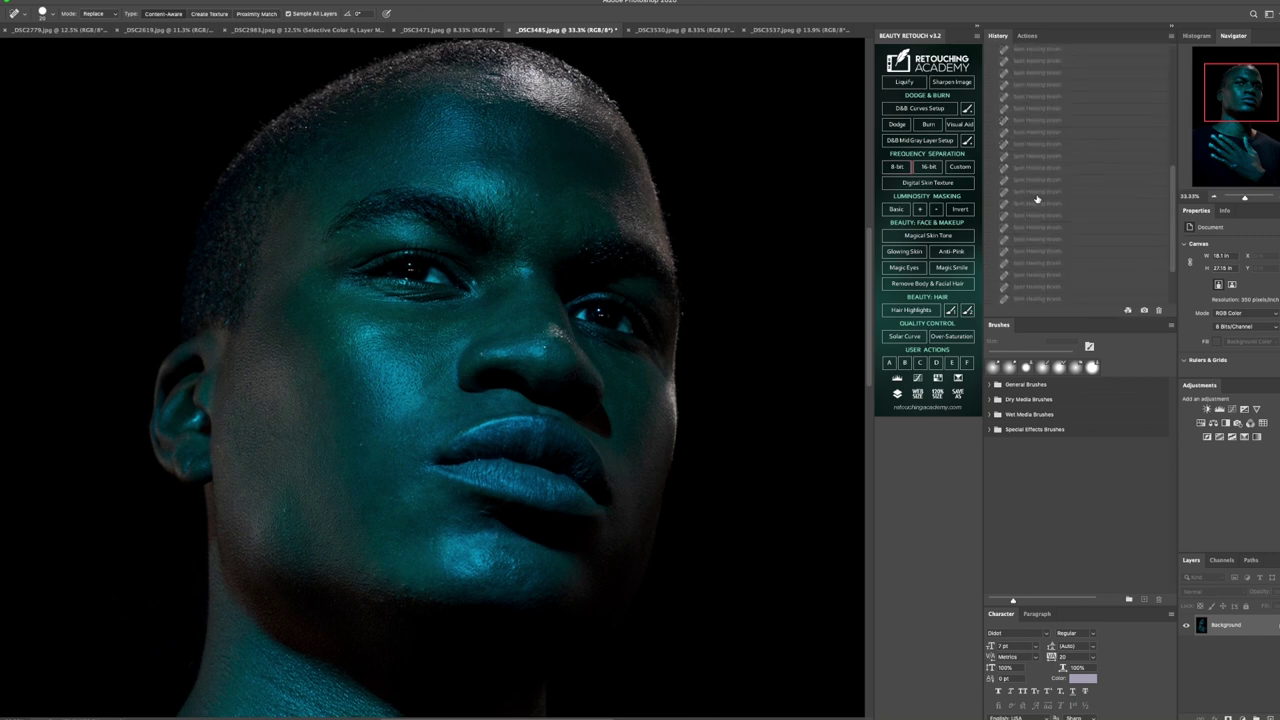
left_click(1040, 299)
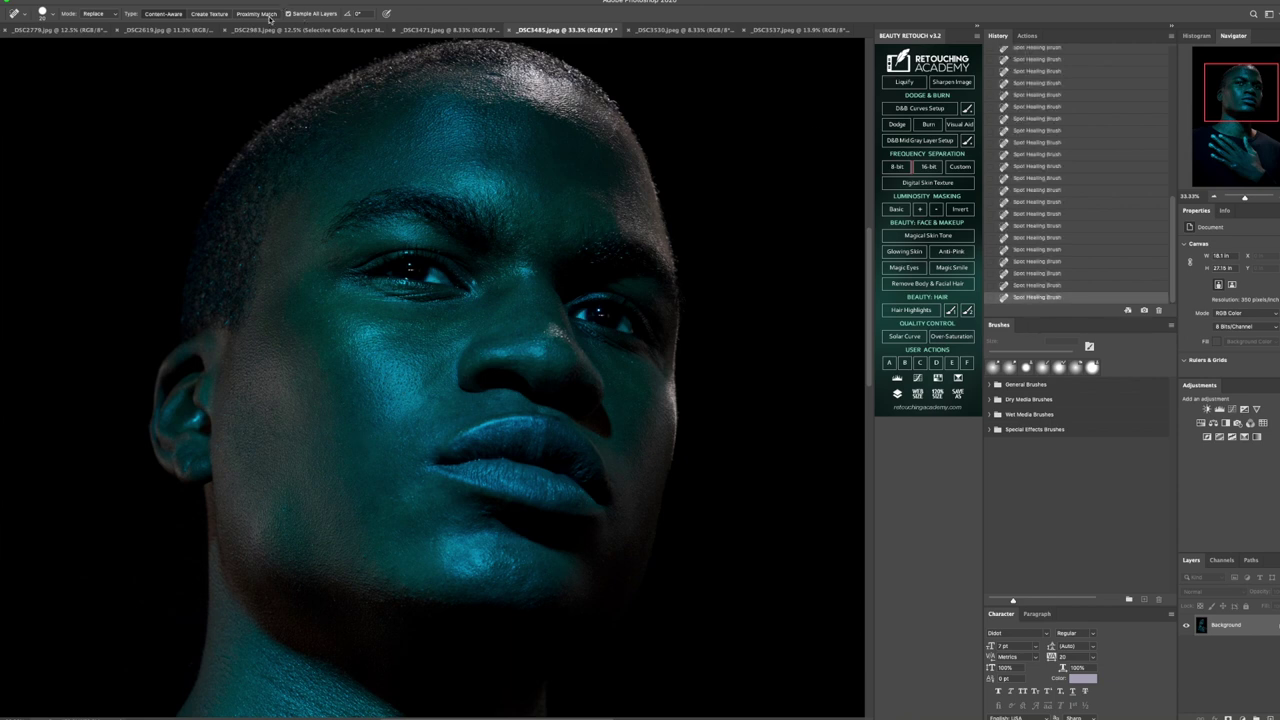
- Fit the portrait to screen, then zoom to 25% on the neck and hand
key("z")
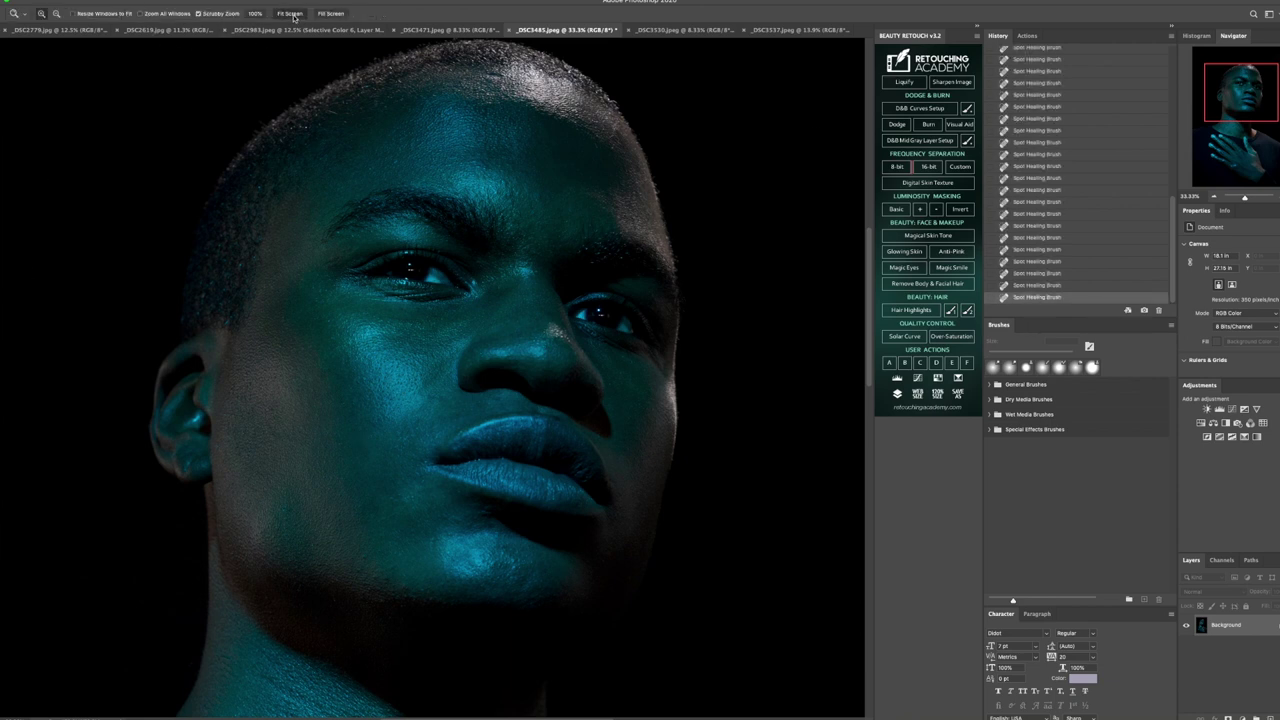
left_click(290, 13)
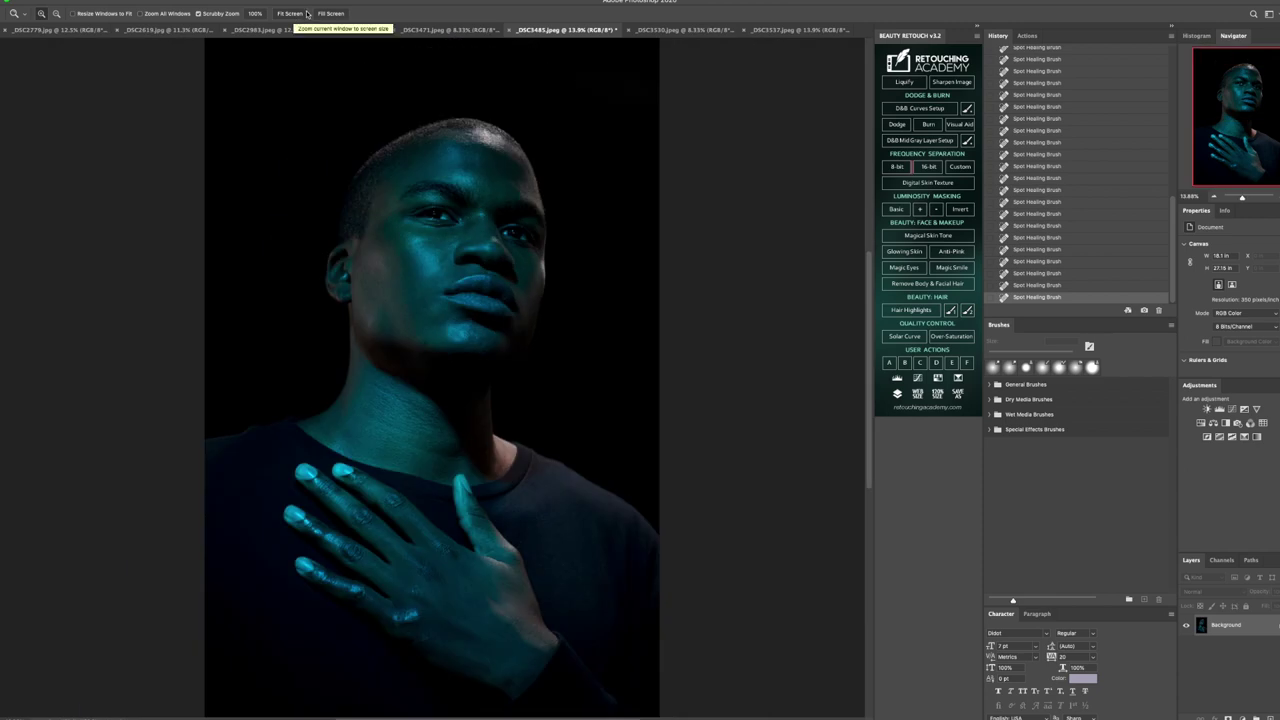
left_click(424, 640)
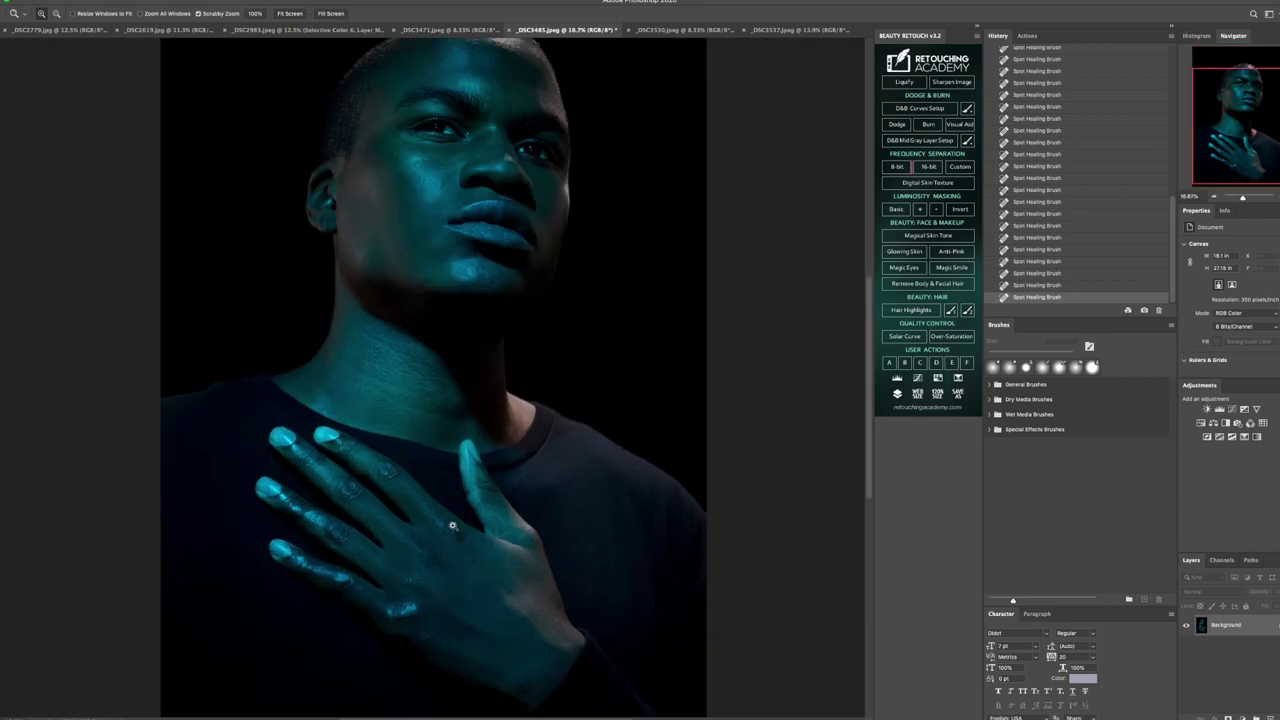
left_click(443, 385)
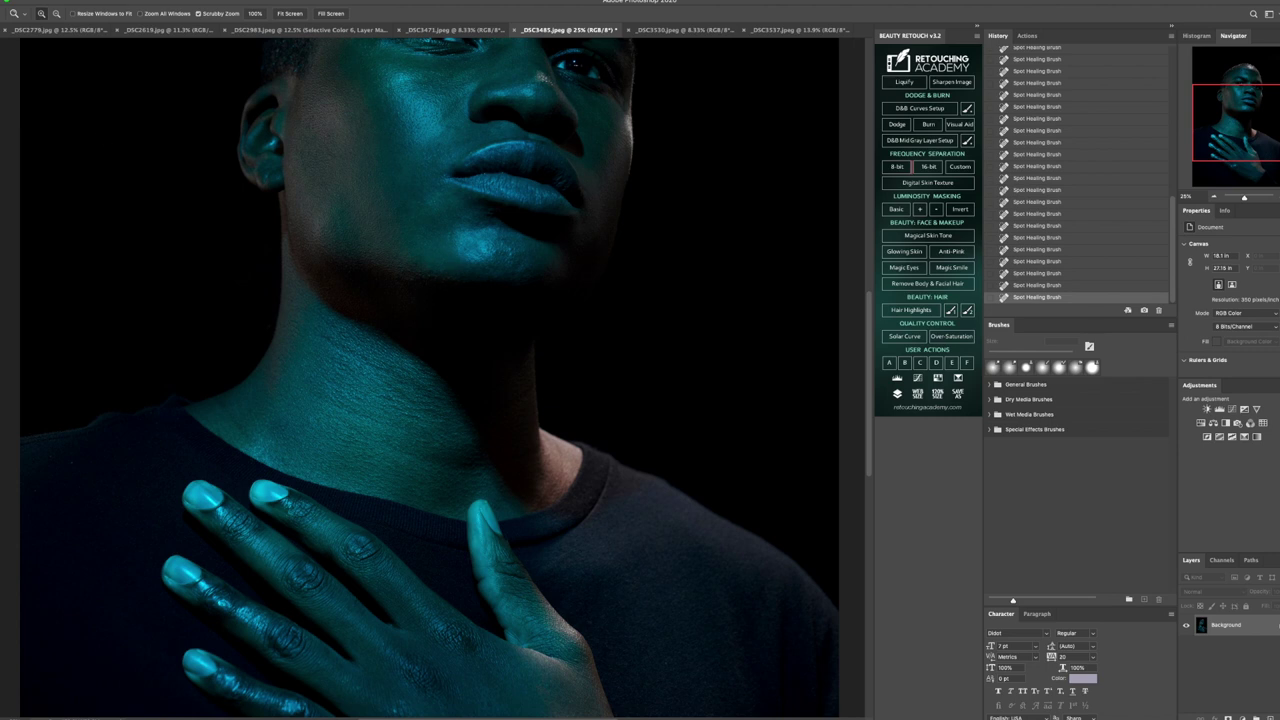
key("j")
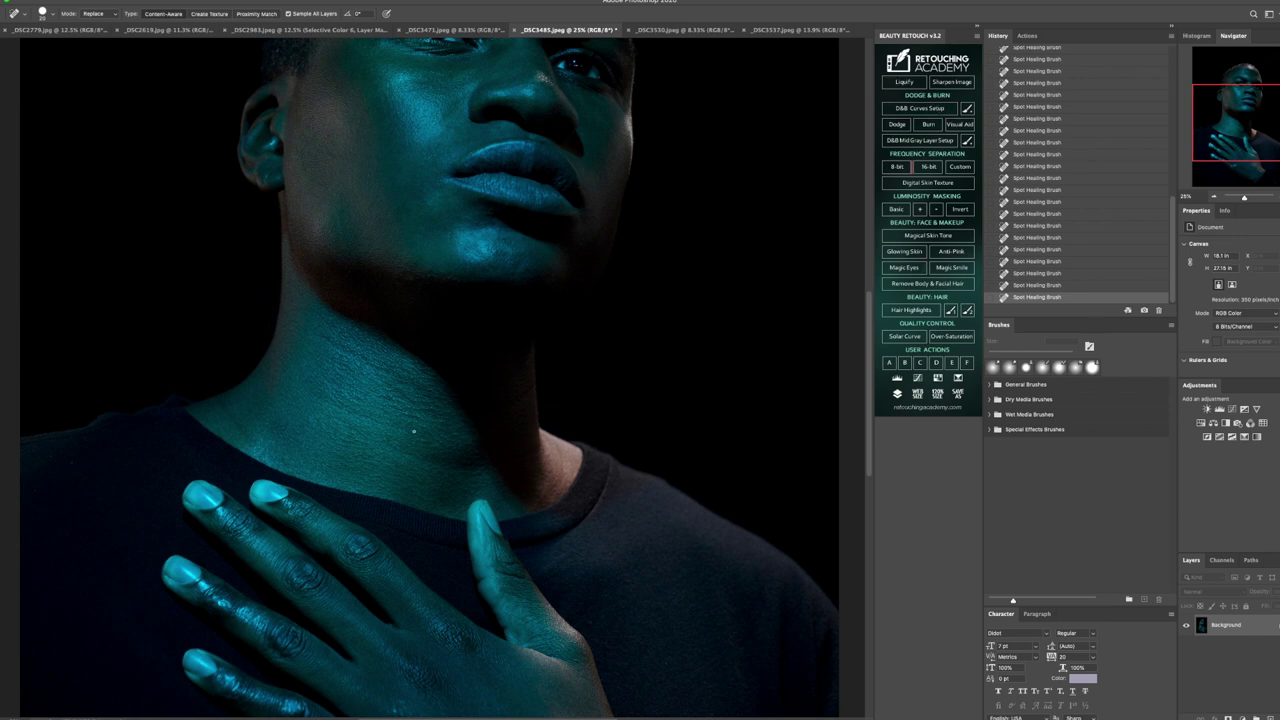
scroll(414, 432, "down", 5)
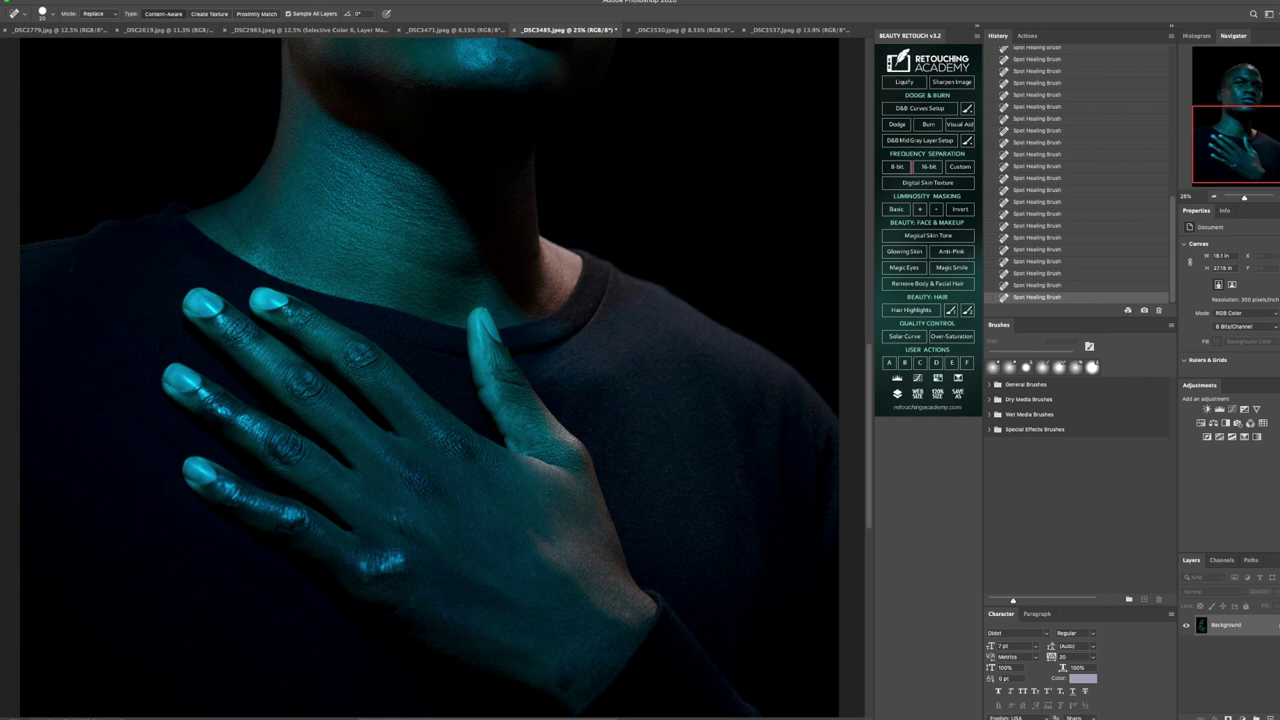
- Patch two marks on the back of the hand with nearby clean skin
left_click(40, 140)
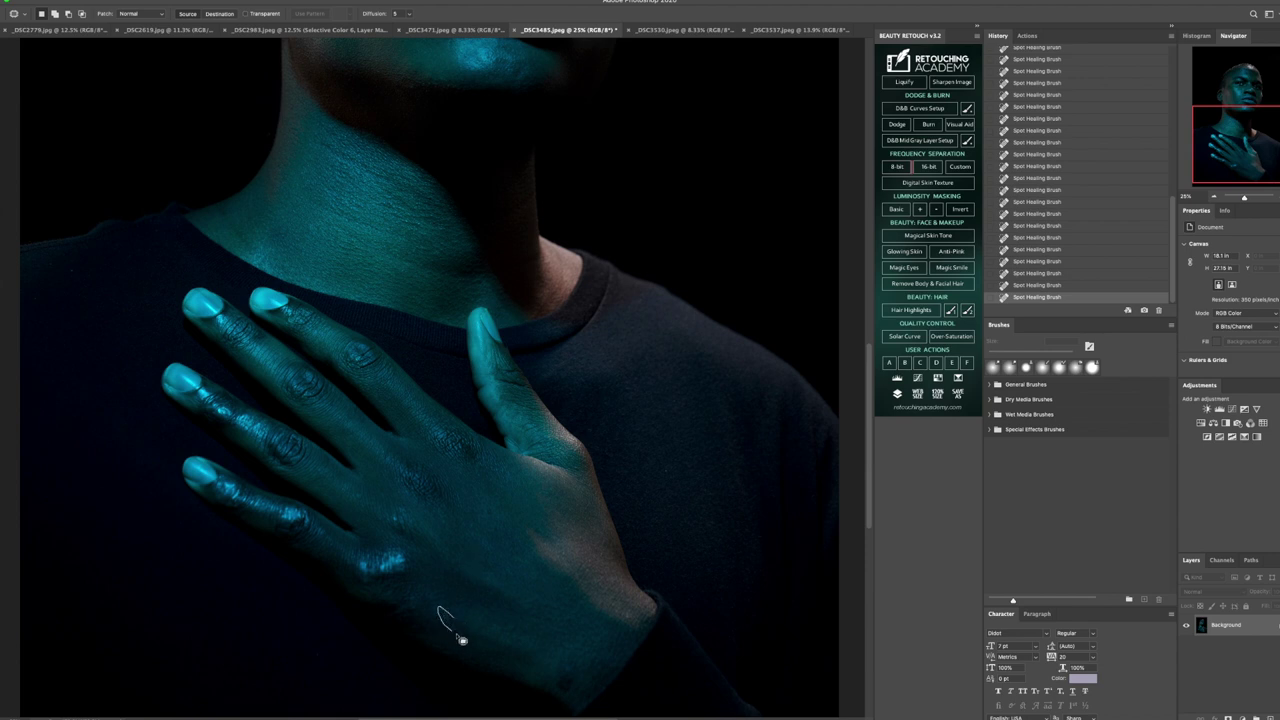
mouse_move(448, 625)
left_mouse_down()
mouse_move(568, 675)
mouse_move(557, 690)
mouse_move(581, 701)
mouse_move(609, 649)
left_mouse_up()
key("ctrl+d")
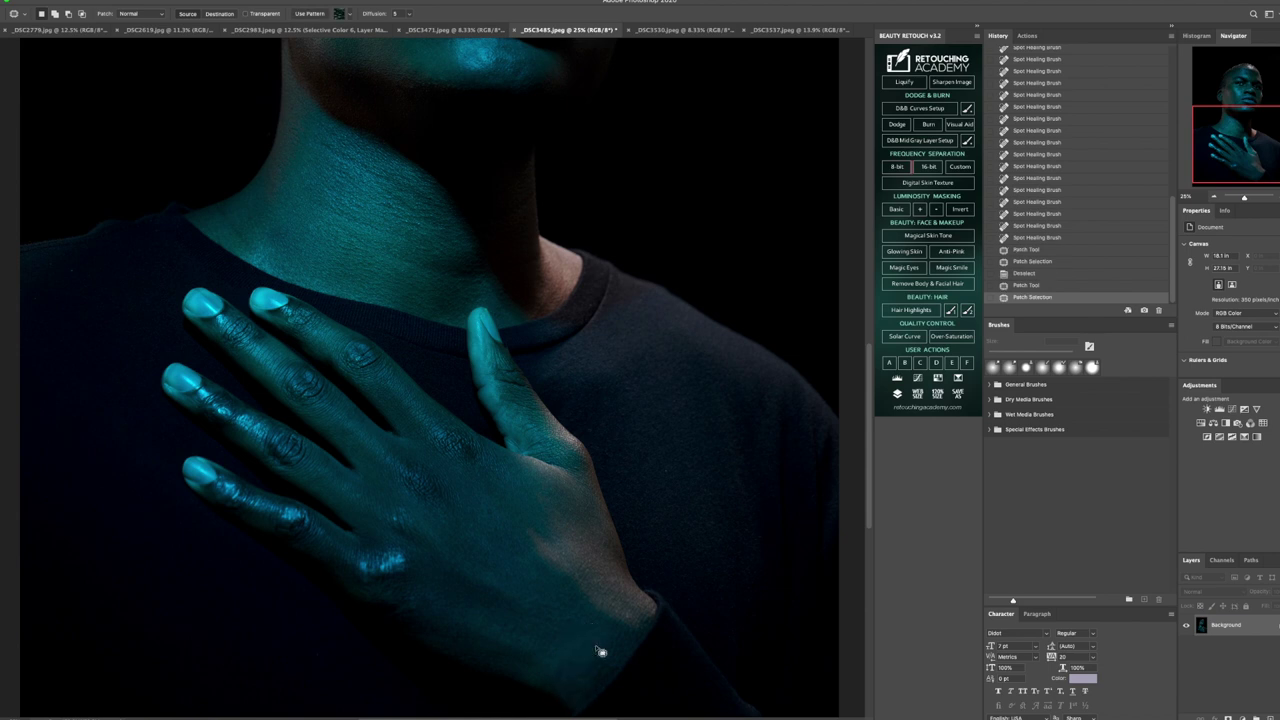
key("ctrl+d")
left_click_drag(577, 704, 585, 690)
left_click_drag(582, 695, 571, 677)
key("ctrl+d")
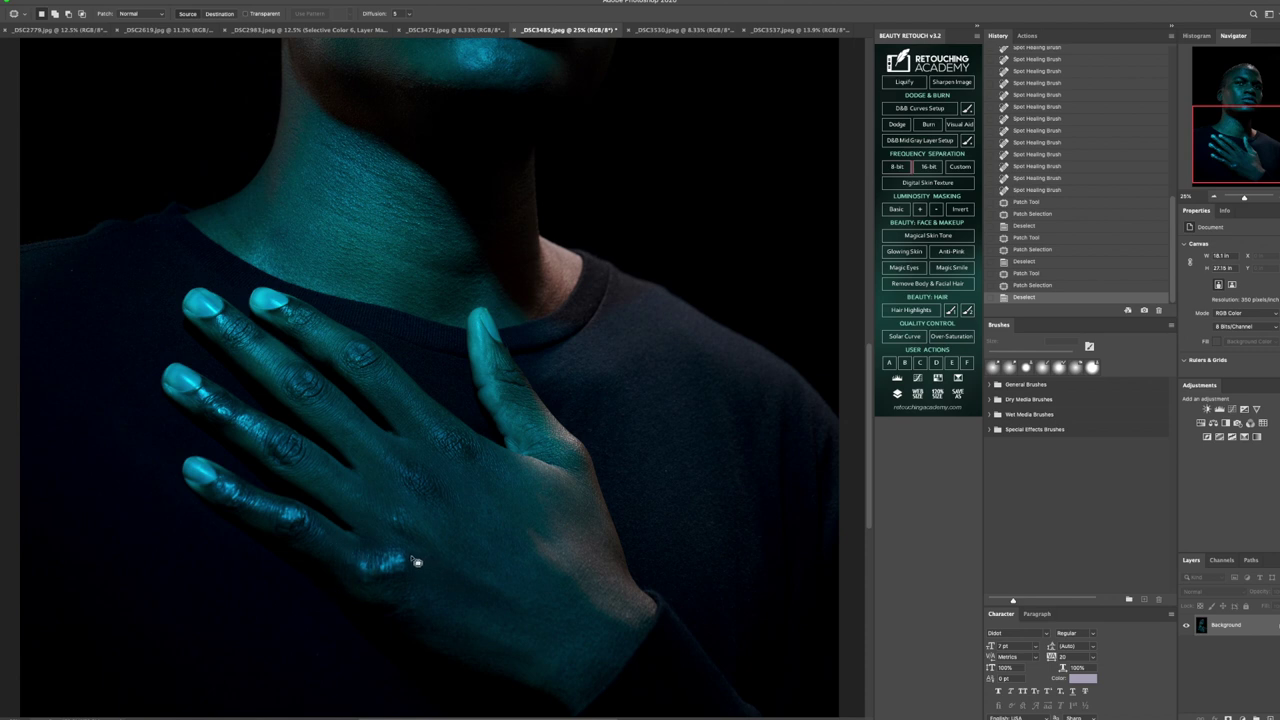
- Patch the knuckle highlight, then undo it in History to keep the original highlight
mouse_move(398, 560)
left_mouse_down()
mouse_move(420, 564)
mouse_move(395, 572)
mouse_move(439, 587)
left_mouse_up()
key("ctrl+d")
left_click(1054, 286)
left_click(1057, 273)
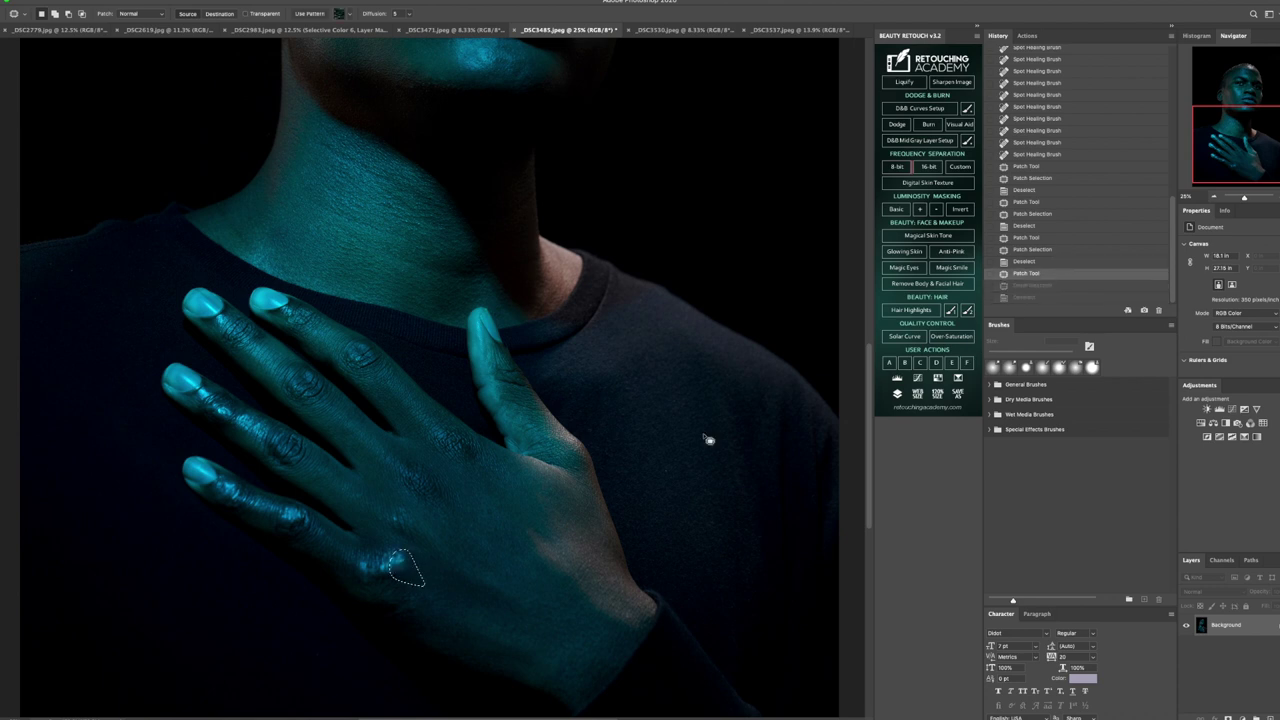
key("ctrl+d")
scroll(413, 472, "up", 1)
scroll(413, 472, "up", 2)
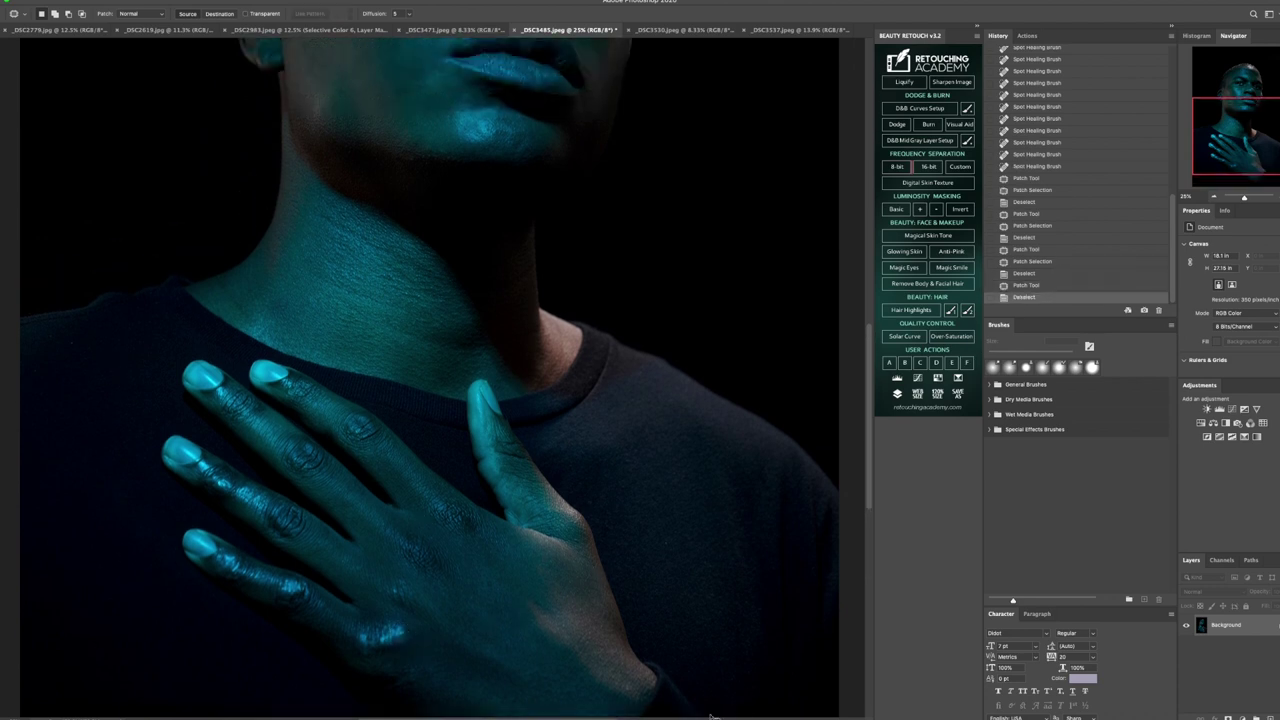
scroll(413, 472, "left", 4)
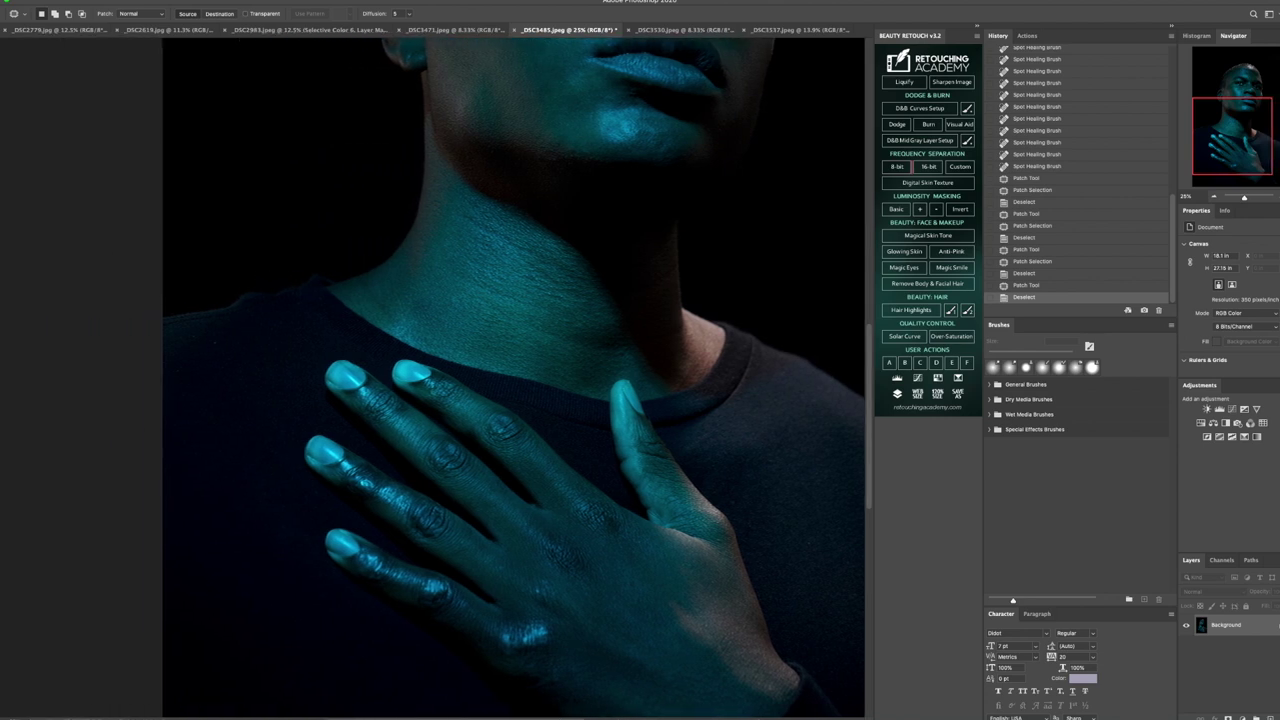
- Spot-heal six dark specks on the shirt
key("j")
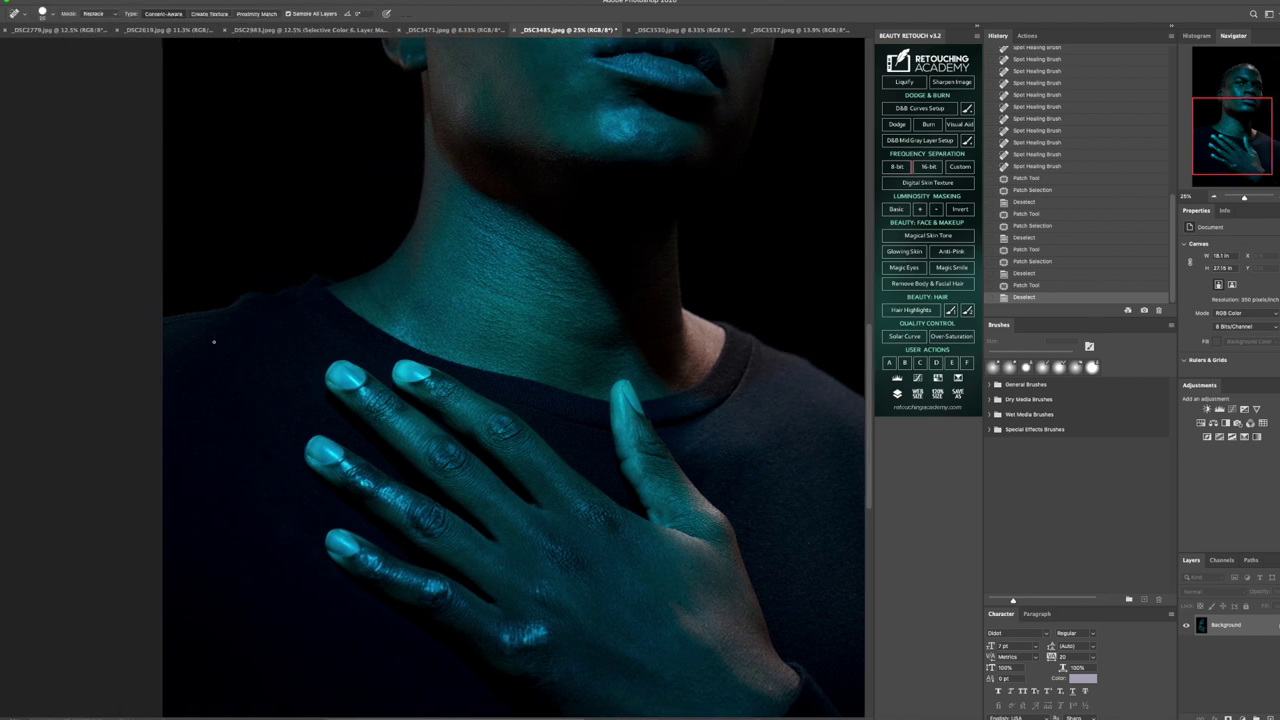
left_click(282, 419)
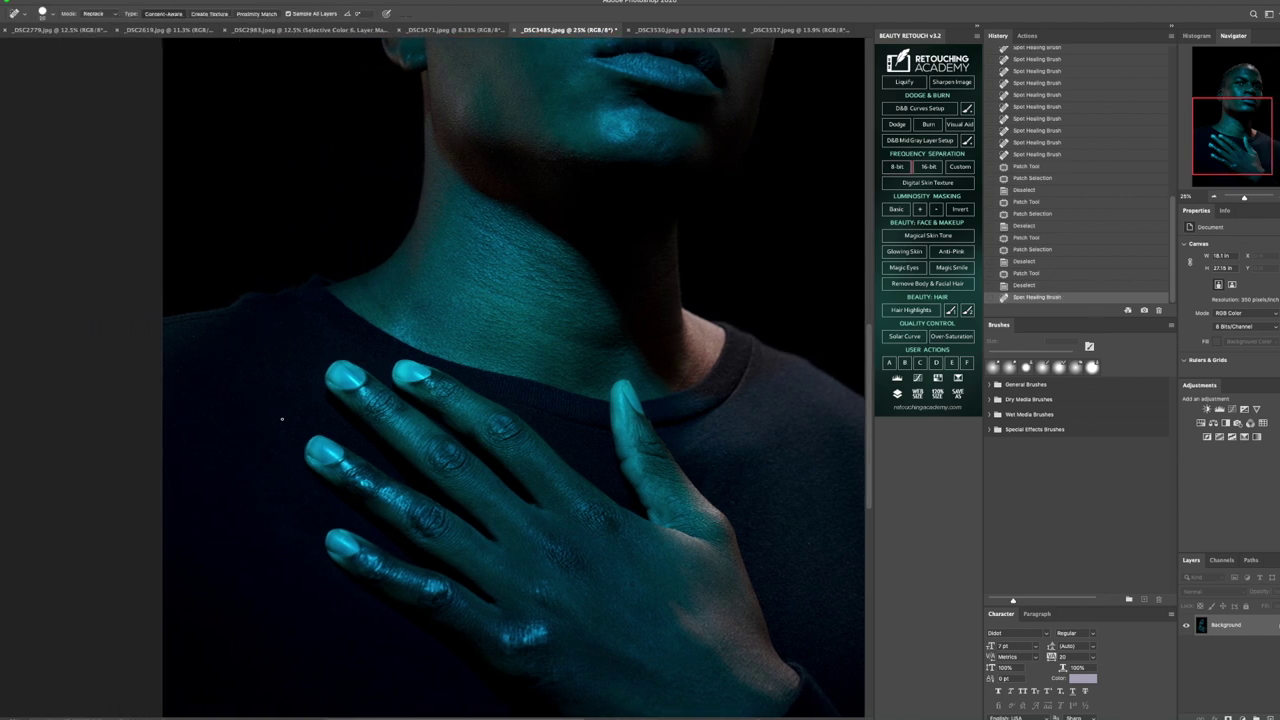
left_click(197, 344)
left_click(258, 331)
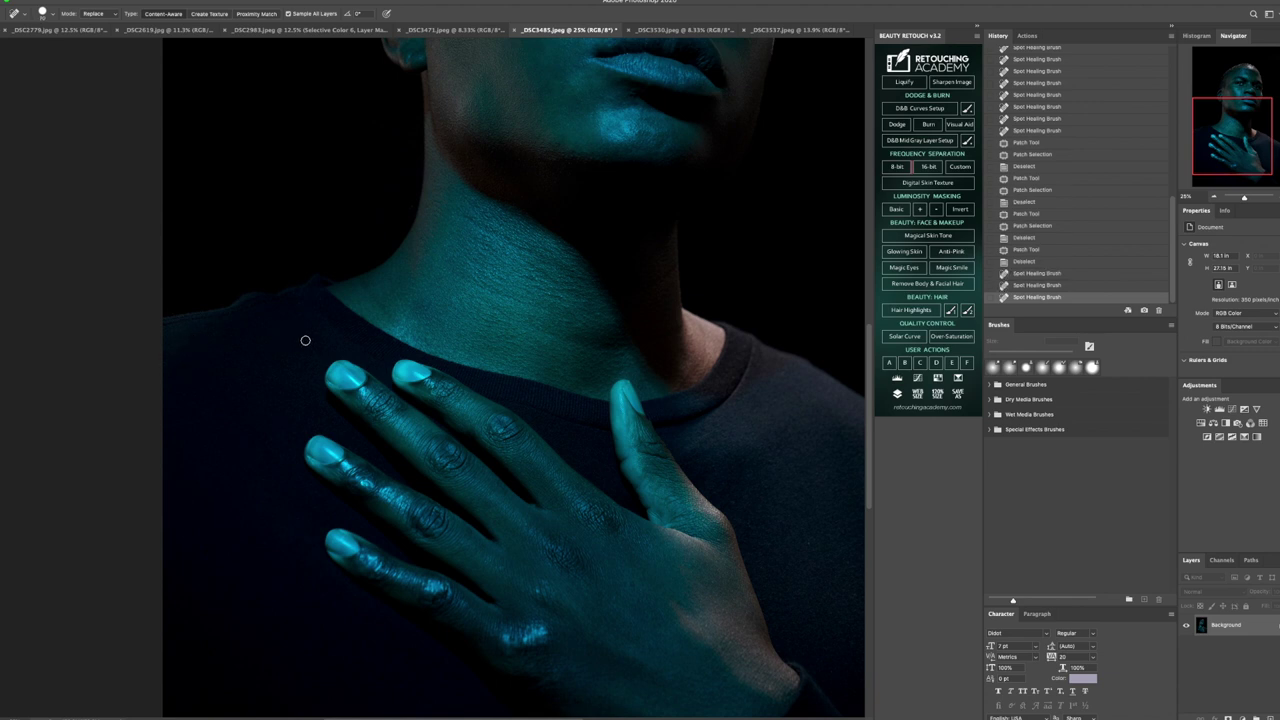
left_click(306, 340)
left_click(296, 305)
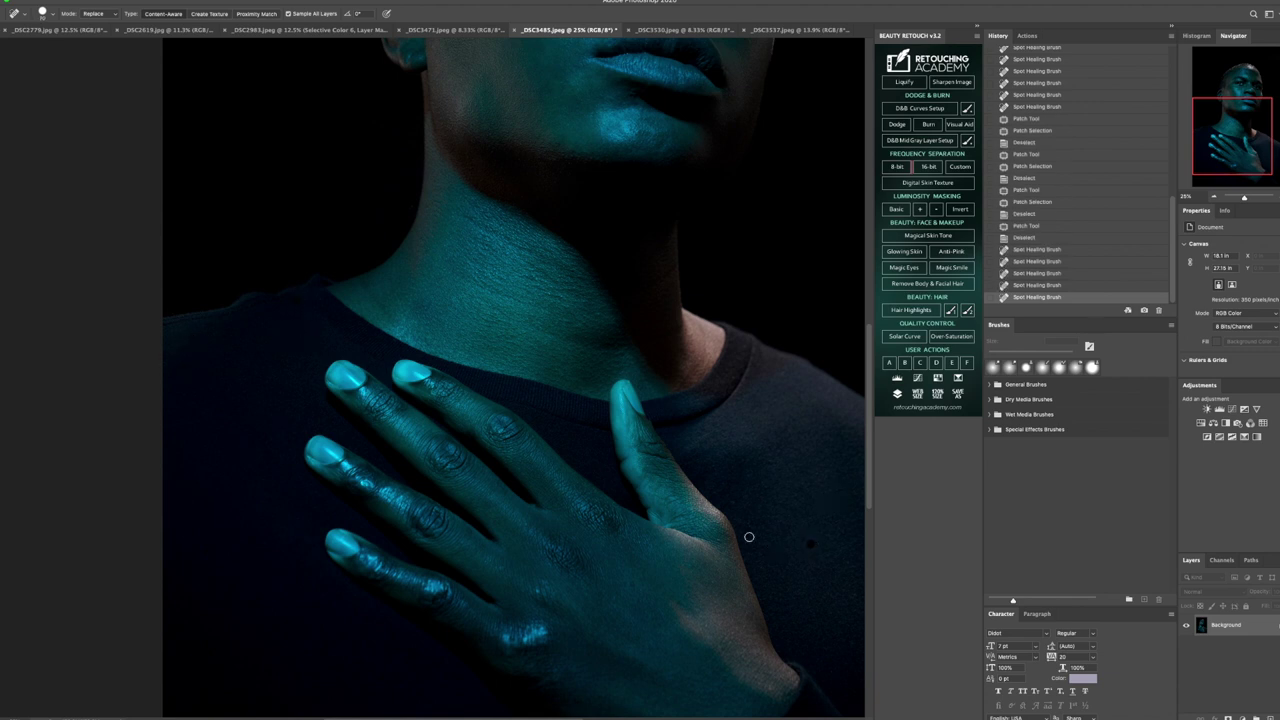
left_click(810, 543)
- Fit the portrait to screen, then zoom in to 50% around the eyes
key("z")
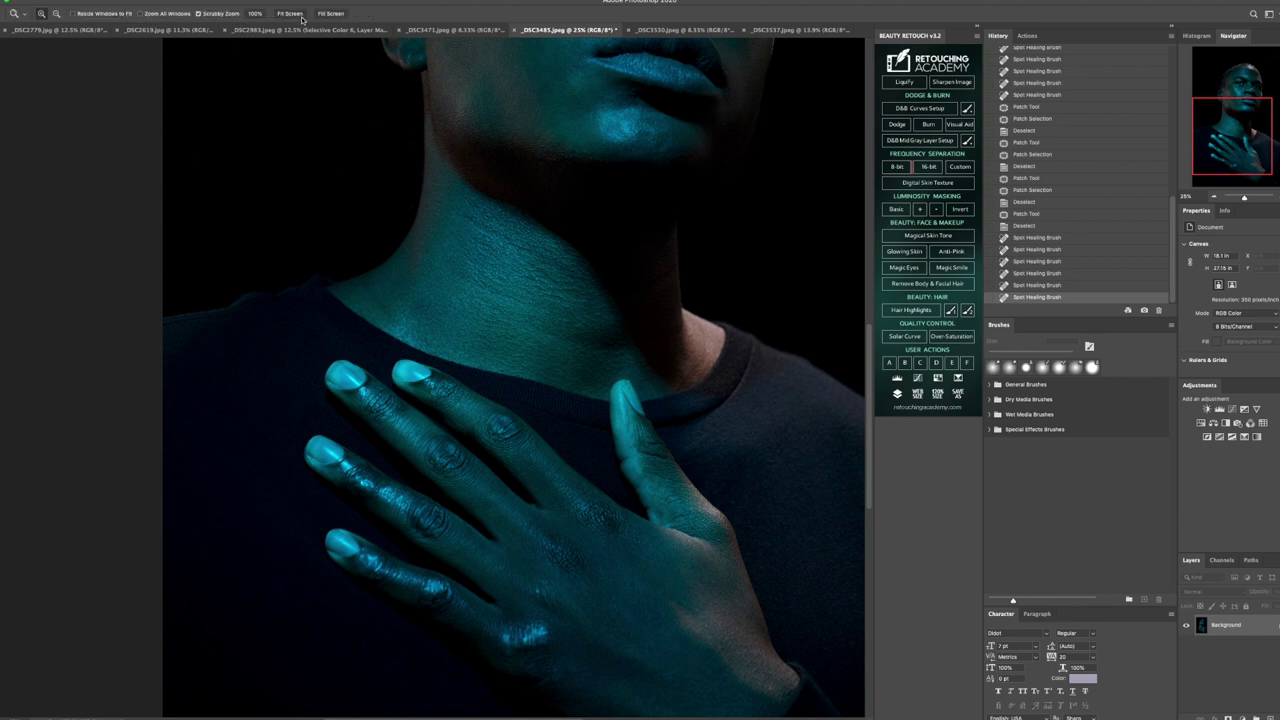
left_click(300, 15)
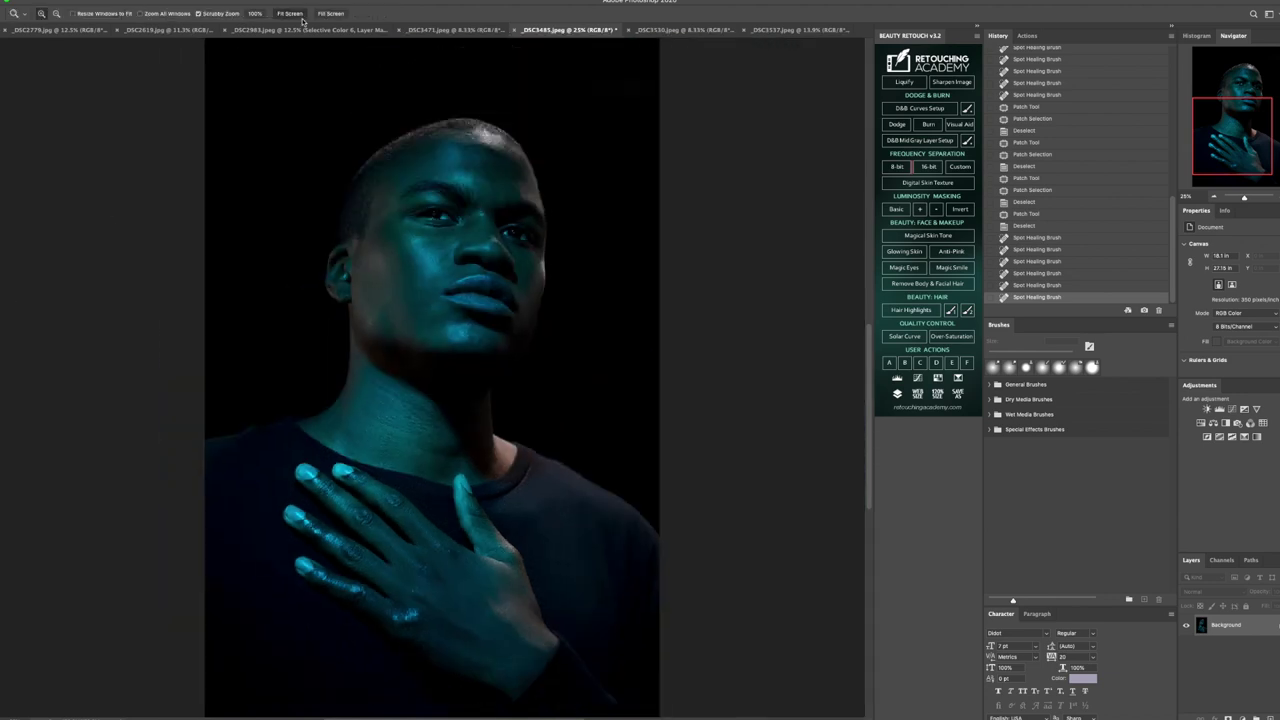
left_click(429, 229)
left_click(440, 210)
left_click(440, 210)
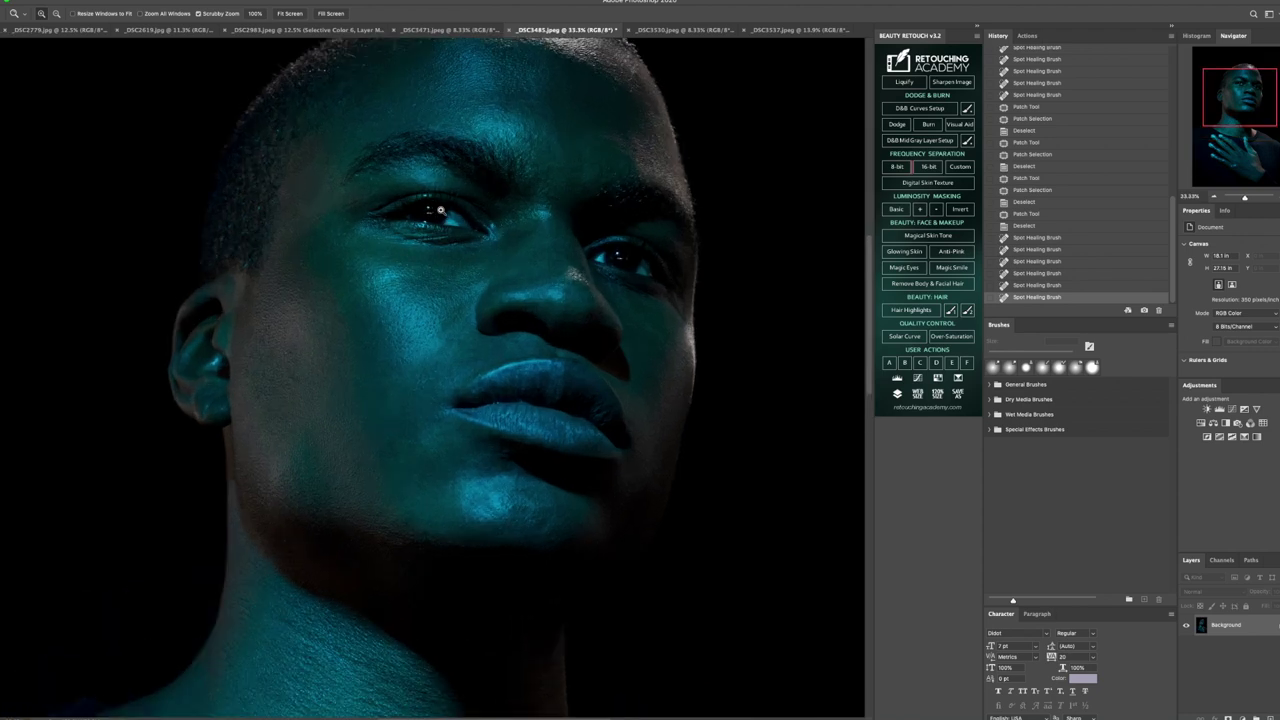
left_click(440, 210)
key("s")
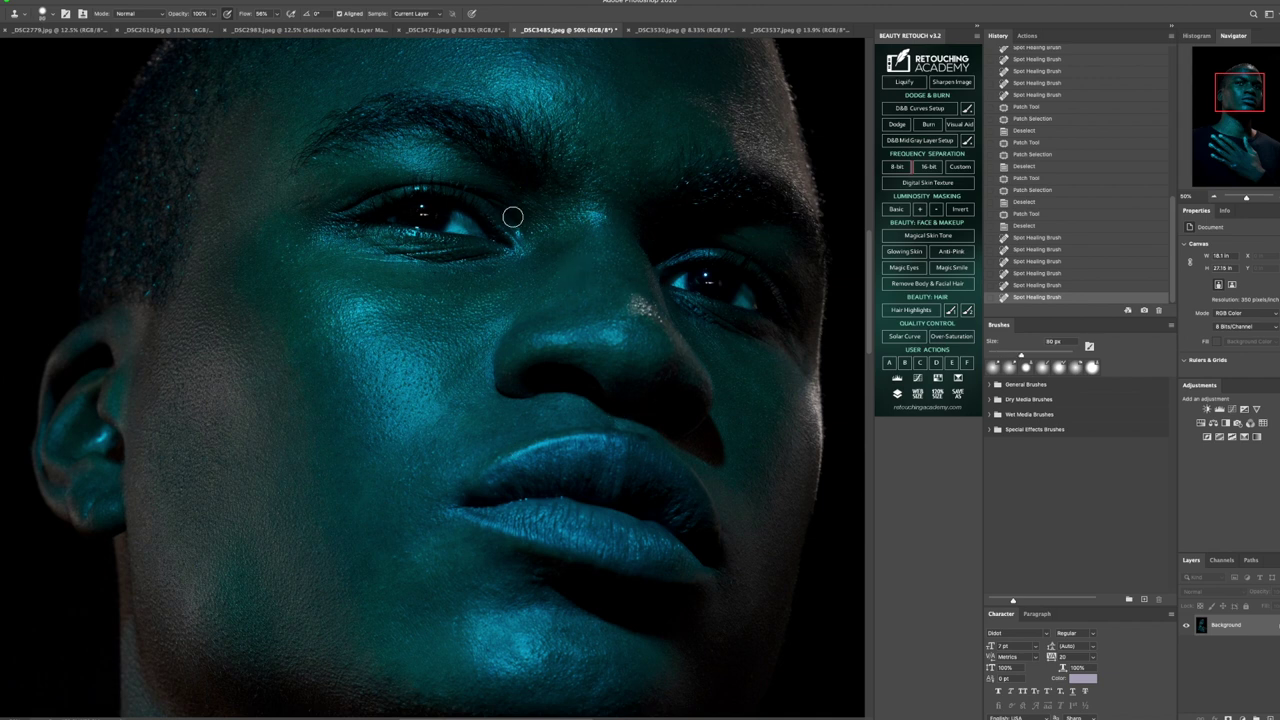
- Raise the Clone Stamp opacity from 10% to 12%
left_click(212, 13)
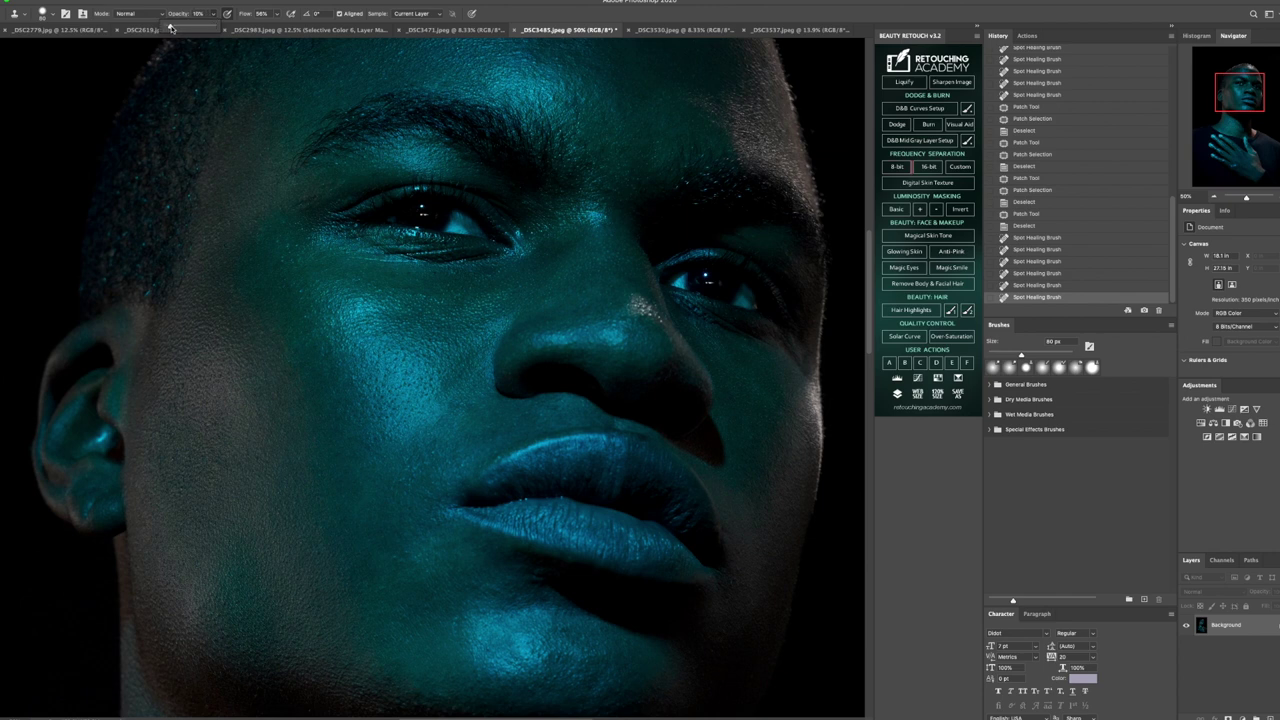
left_click_drag(170, 28, 172, 28)
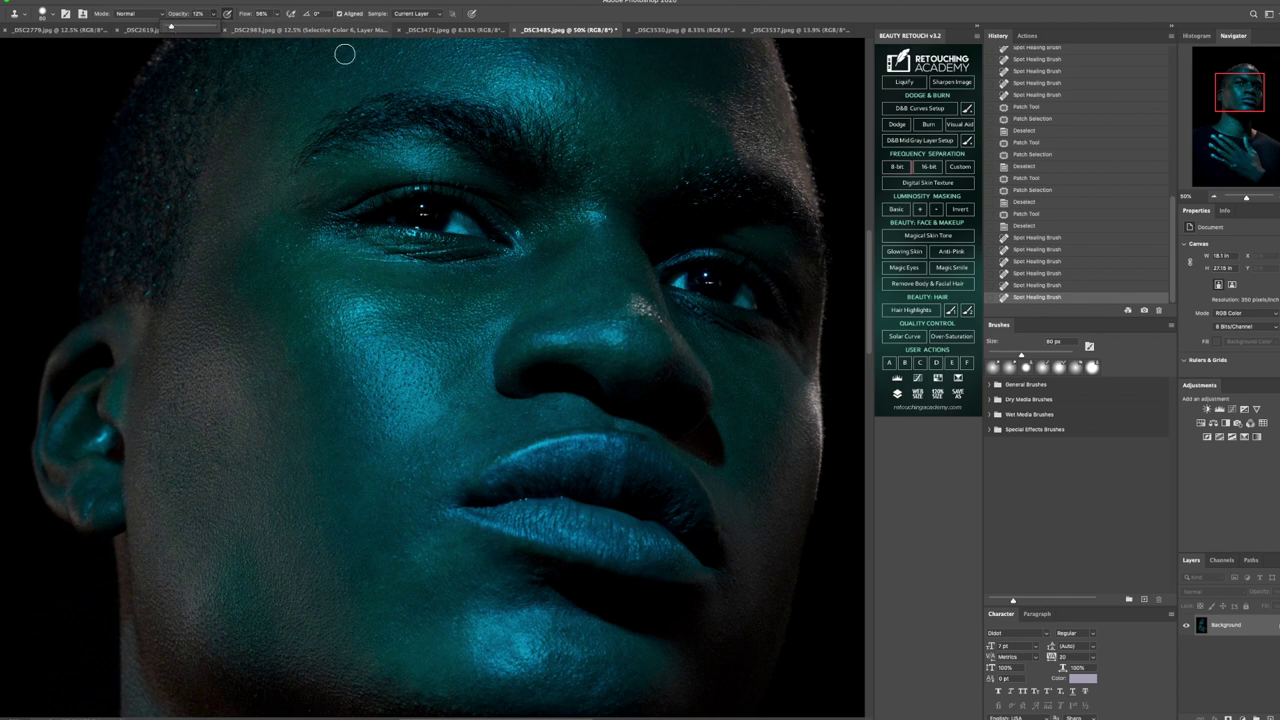
left_click(563, 280)
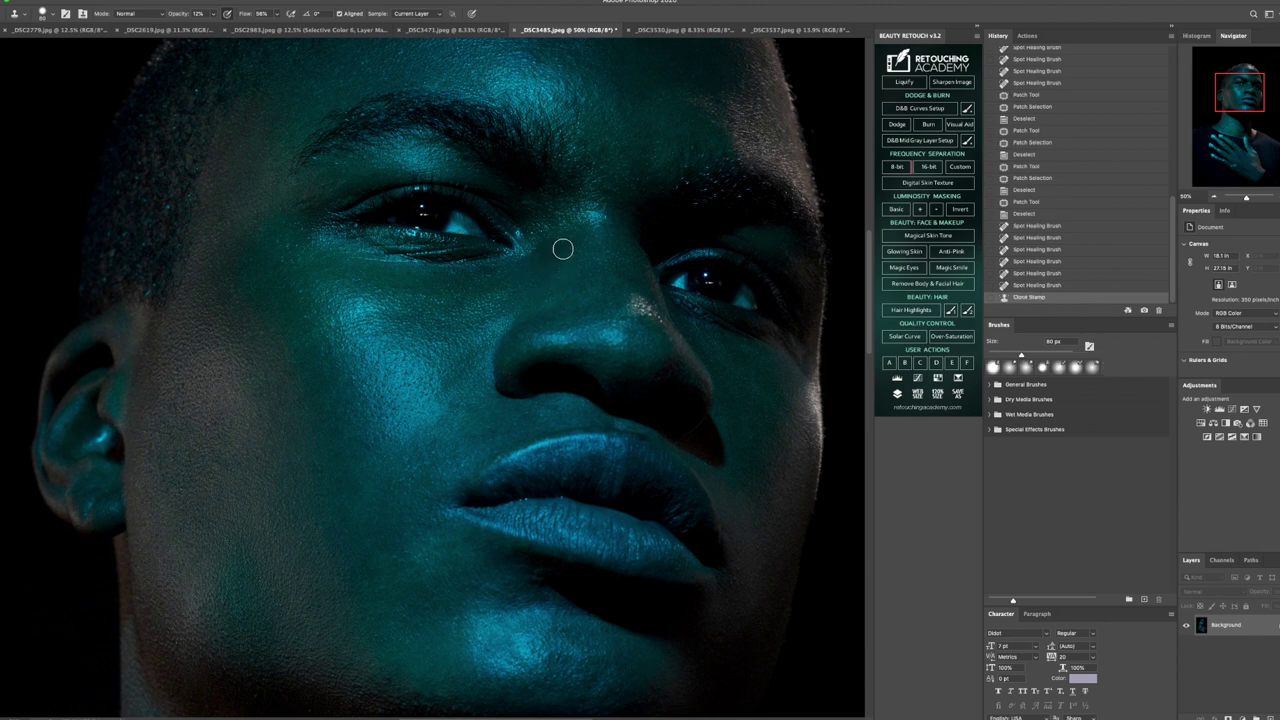
- Clone smooth skin over the inner eye corner and toward the nose bridge
mouse_move(563, 249)
left_mouse_down()
mouse_move(558, 245)
mouse_move(516, 256)
mouse_move(555, 239)
left_mouse_up()
left_click(523, 255)
left_click(503, 269)
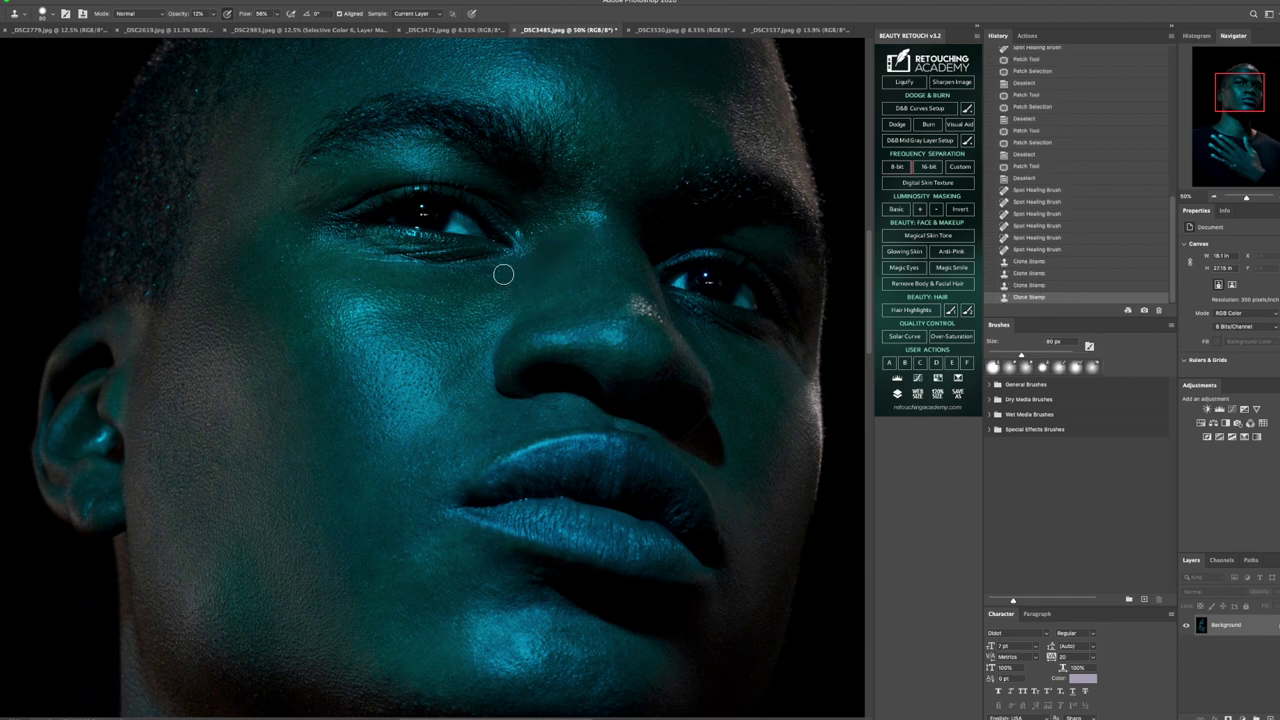
left_click(554, 257)
left_click(566, 252)
left_click(569, 237)
left_click(554, 247)
left_click(525, 284)
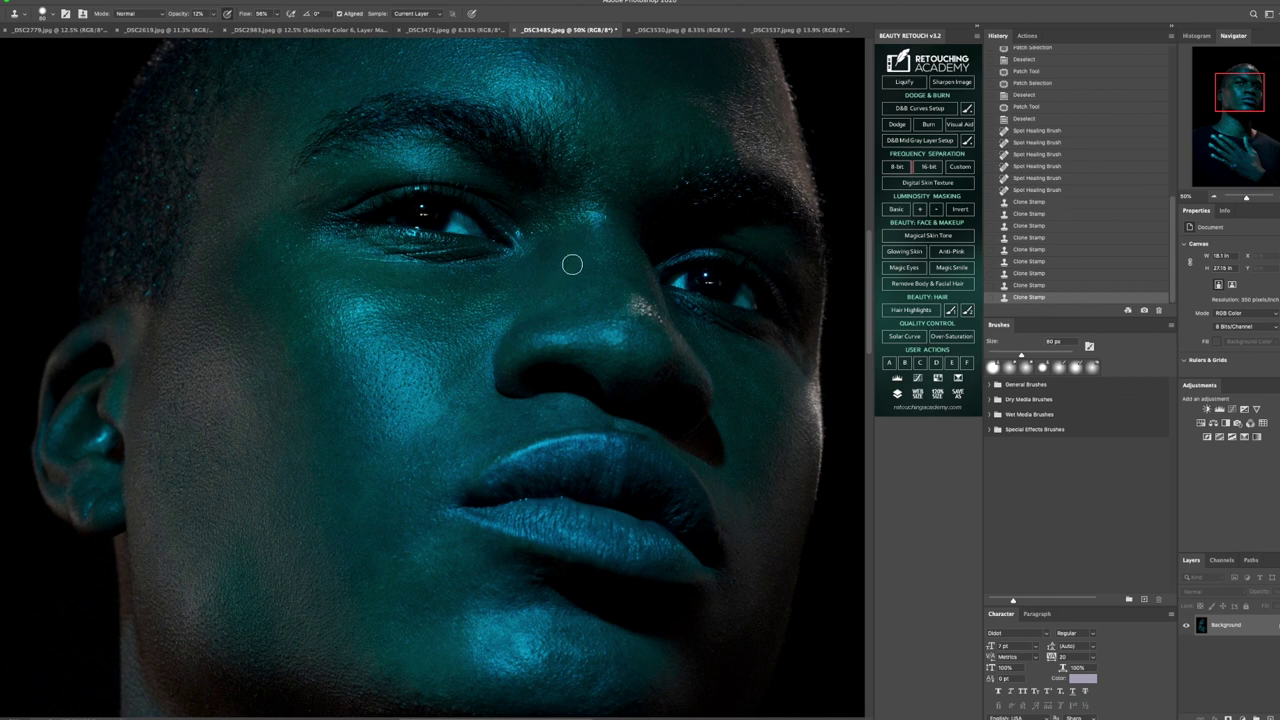
left_click(541, 241)
left_click(550, 254)
left_click(550, 254)
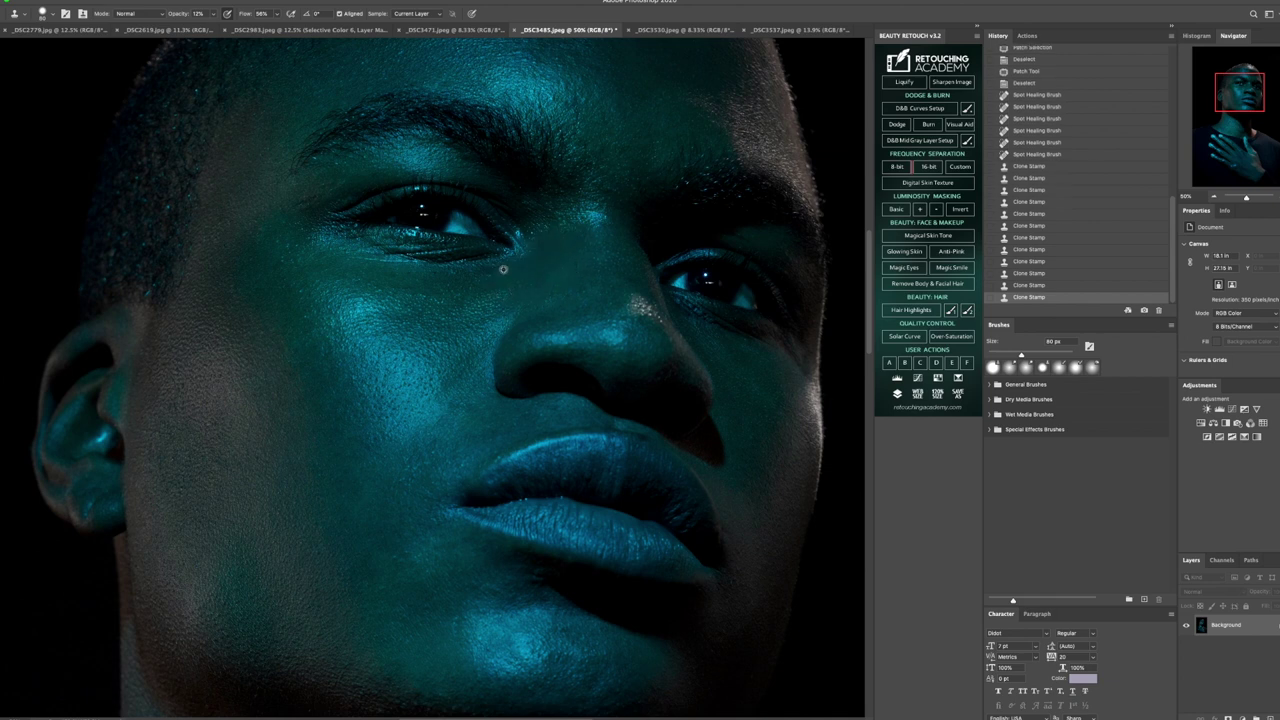
- Tone down the bright spot by the inner eye and smooth the skin beneath it
left_click(507, 264)
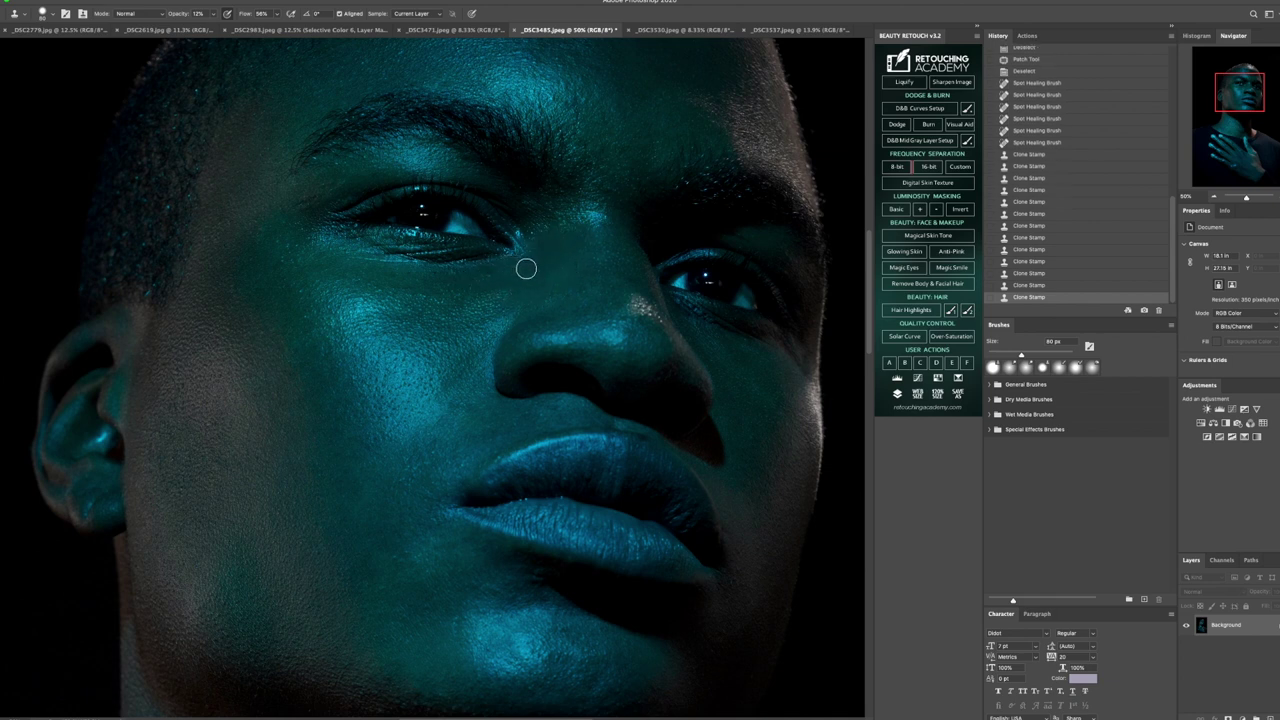
left_click(467, 277)
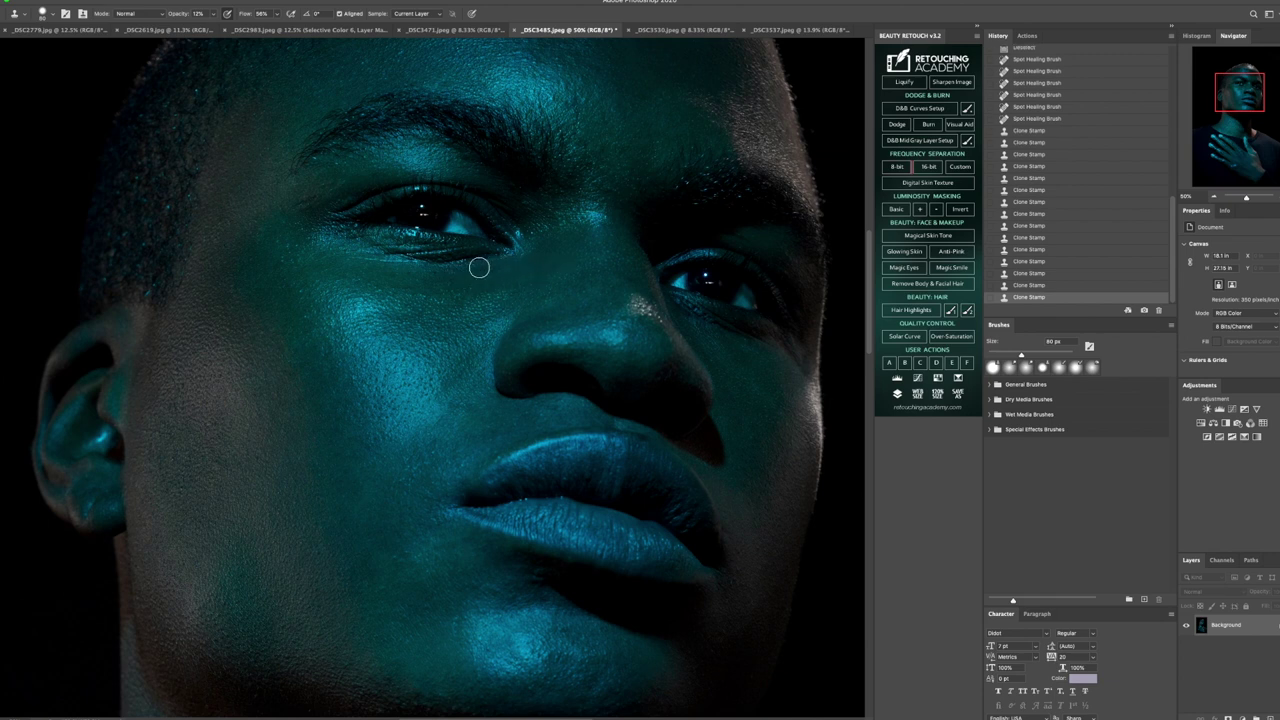
left_click(498, 269)
left_click(428, 281)
left_click(452, 283)
left_click(433, 273)
- Sample a new source beside the eye and clone over the outer eye corner
left_click(262, 208, "alt")
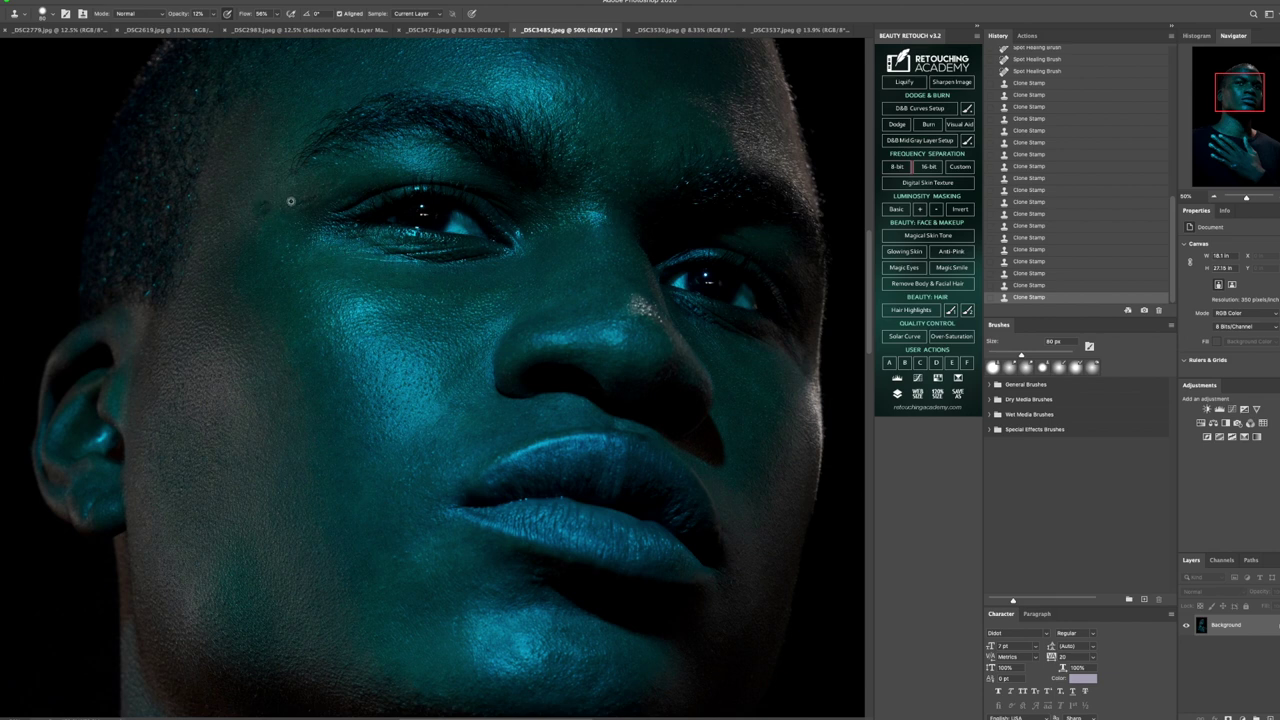
left_click(322, 196)
left_click(293, 213)
left_click(289, 209)
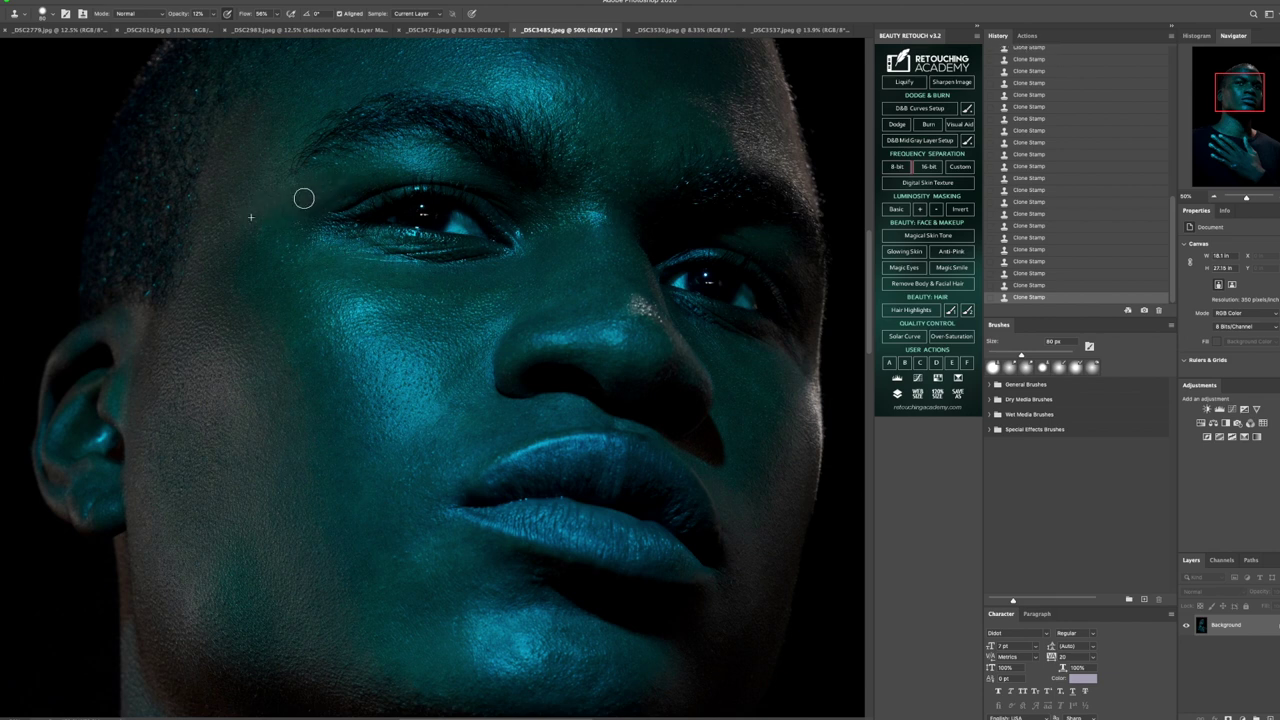
left_click(290, 224)
left_click(332, 207)
- Compare the pre-cloning state in History, then restore all the cloning edits
scroll(1092, 172, "up", 5)
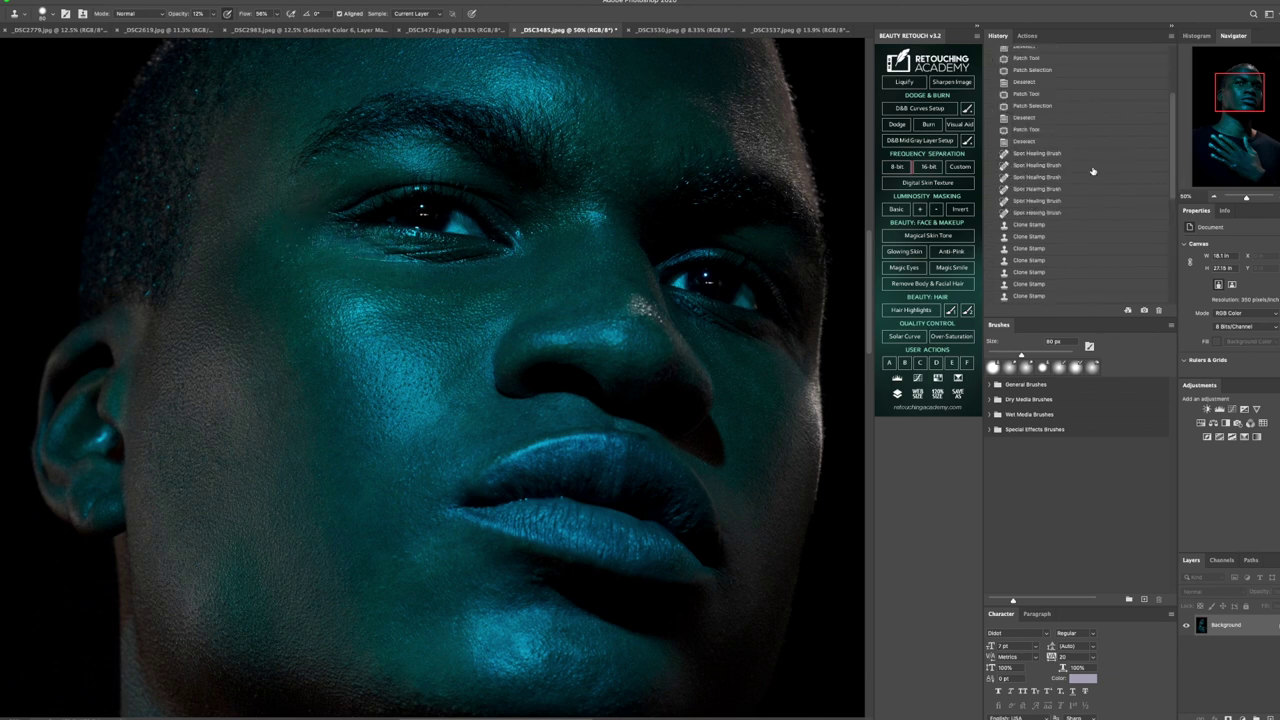
scroll(1030, 210, "down", 1)
left_click(1034, 209)
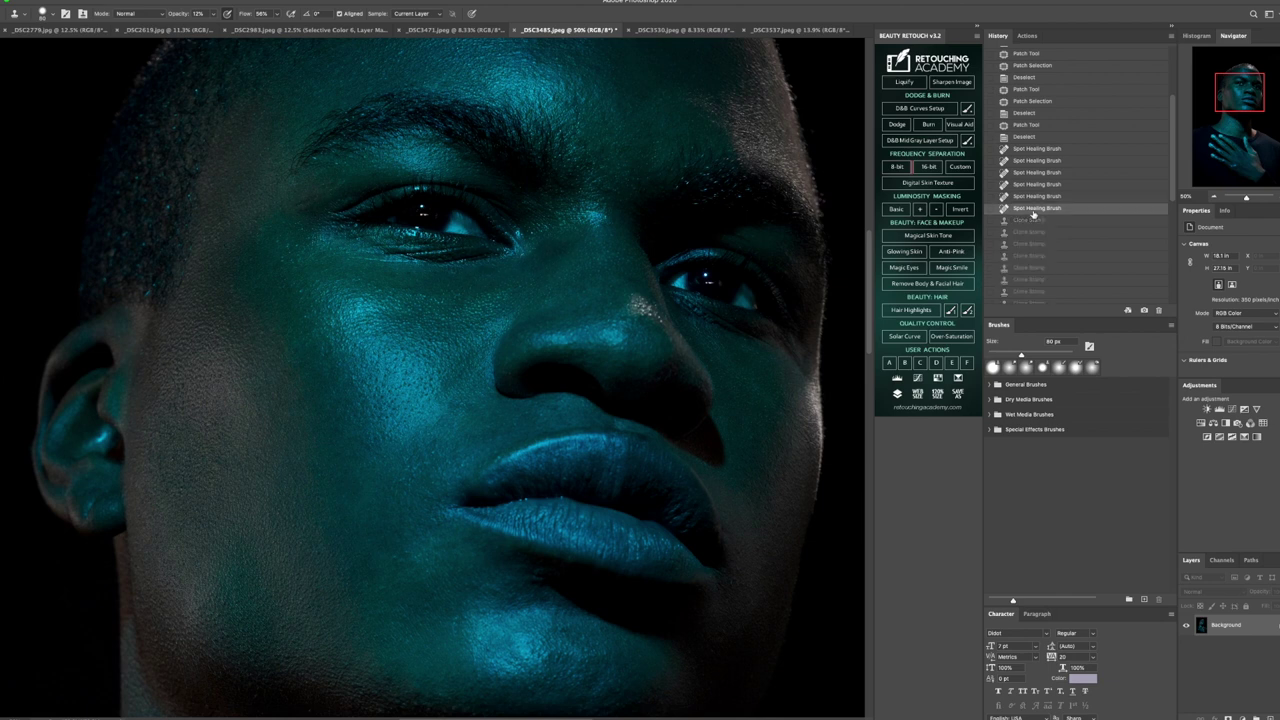
scroll(1040, 254, "down", 5)
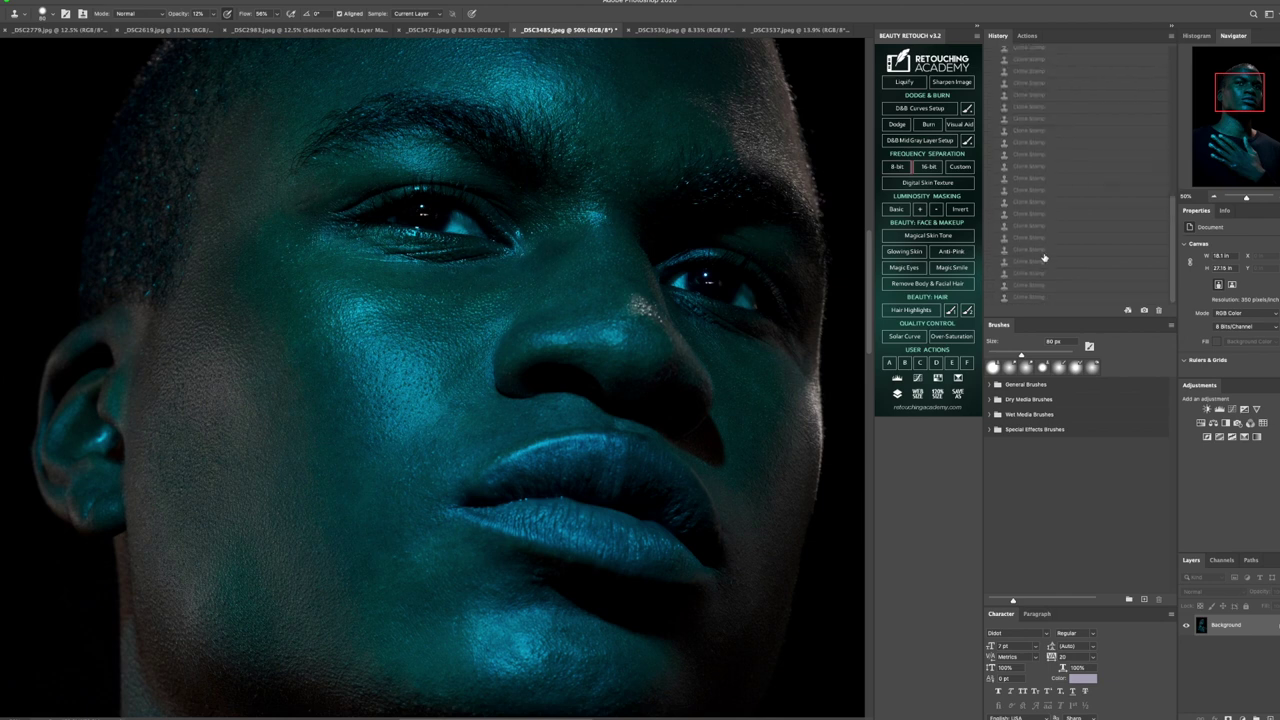
left_click(1030, 300)
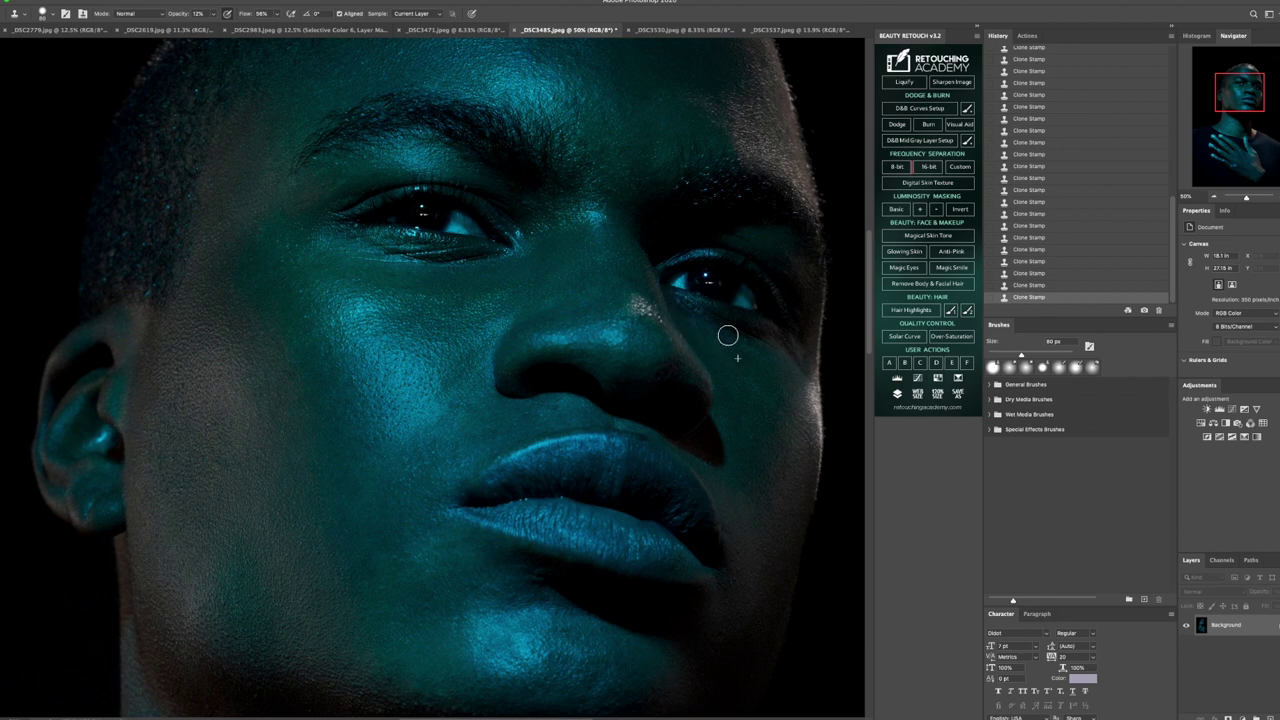
- Smooth the cheek under the eye, beside the nose and from lip corner to chin
mouse_move(729, 334)
left_mouse_down()
mouse_move(737, 357)
mouse_move(714, 337)
mouse_move(732, 390)
left_mouse_up()
mouse_move(464, 359)
left_mouse_down()
mouse_move(451, 394)
mouse_move(429, 386)
mouse_move(434, 374)
mouse_move(437, 402)
left_mouse_up()
mouse_move(393, 497)
left_mouse_down()
mouse_move(380, 512)
mouse_move(420, 526)
mouse_move(426, 494)
mouse_move(443, 526)
mouse_move(443, 486)
left_mouse_up()
mouse_move(462, 571)
left_mouse_down()
mouse_move(511, 617)
mouse_move(503, 586)
mouse_move(466, 563)
mouse_move(526, 609)
mouse_move(520, 594)
mouse_move(543, 606)
mouse_move(477, 560)
mouse_move(489, 588)
mouse_move(354, 583)
mouse_move(426, 583)
left_mouse_up()
scroll(426, 583, "down", 4)
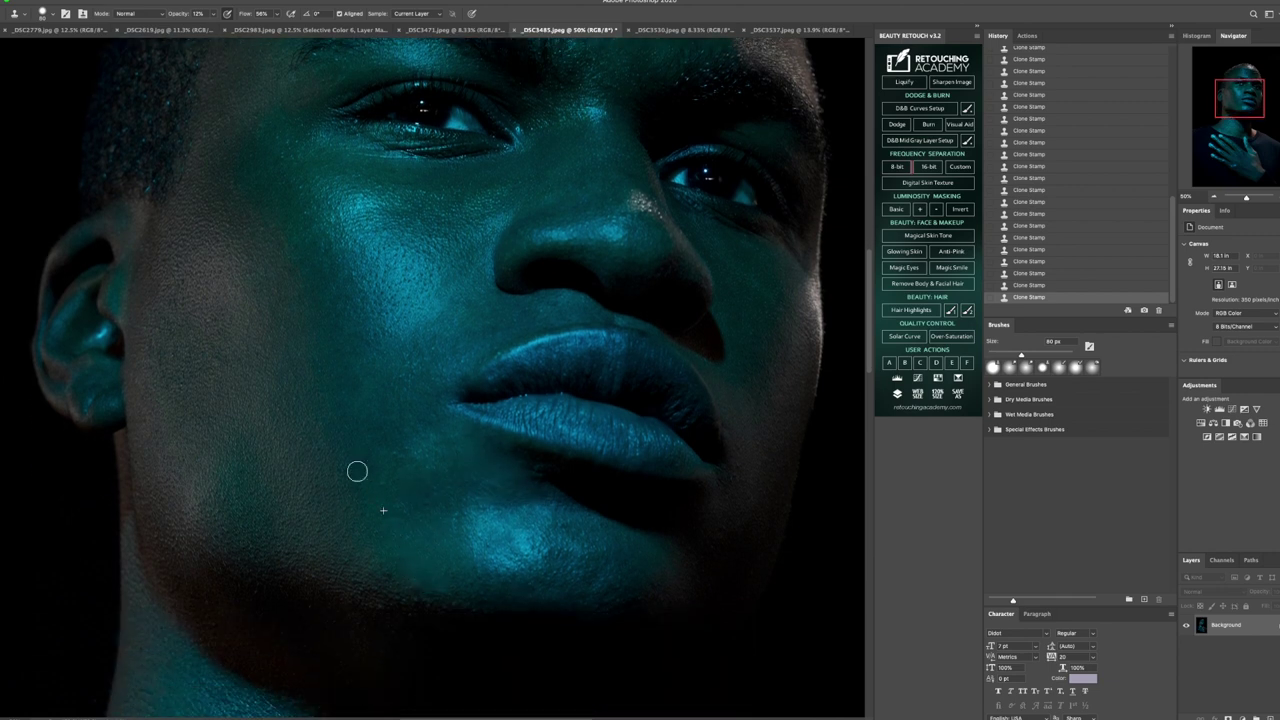
scroll(374, 463, "up", 5)
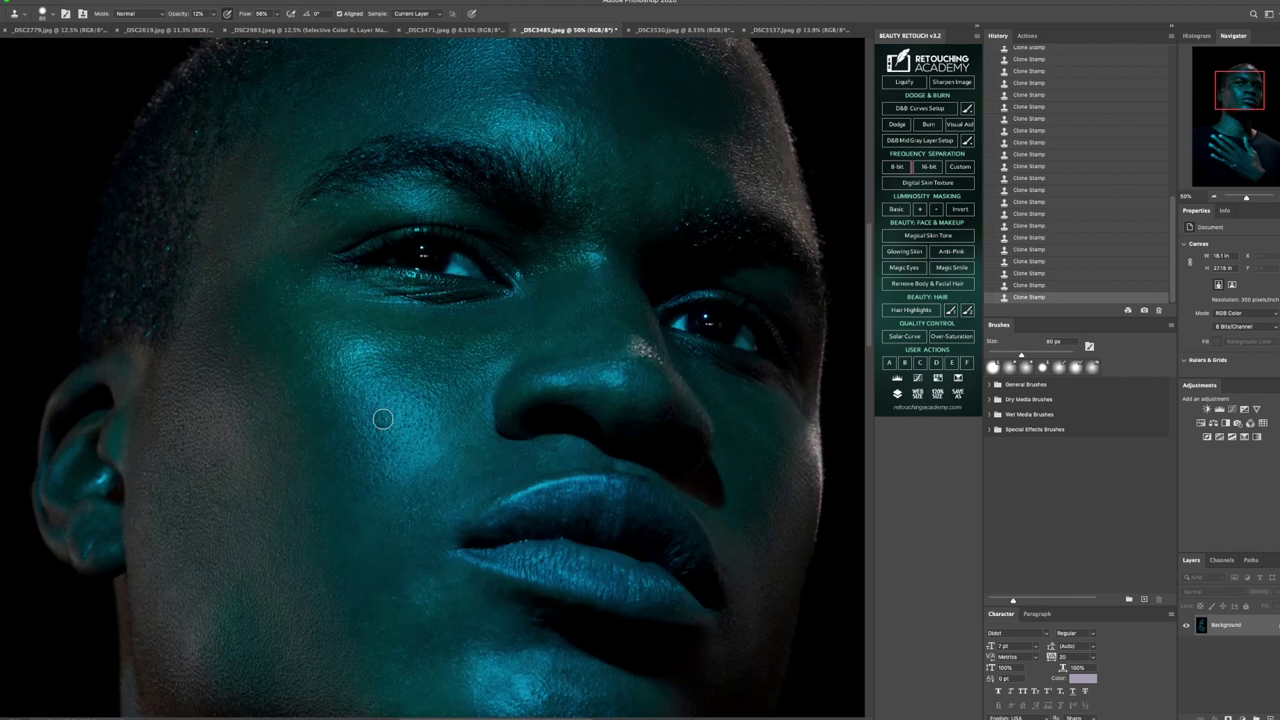
scroll(386, 420, "up", 1)
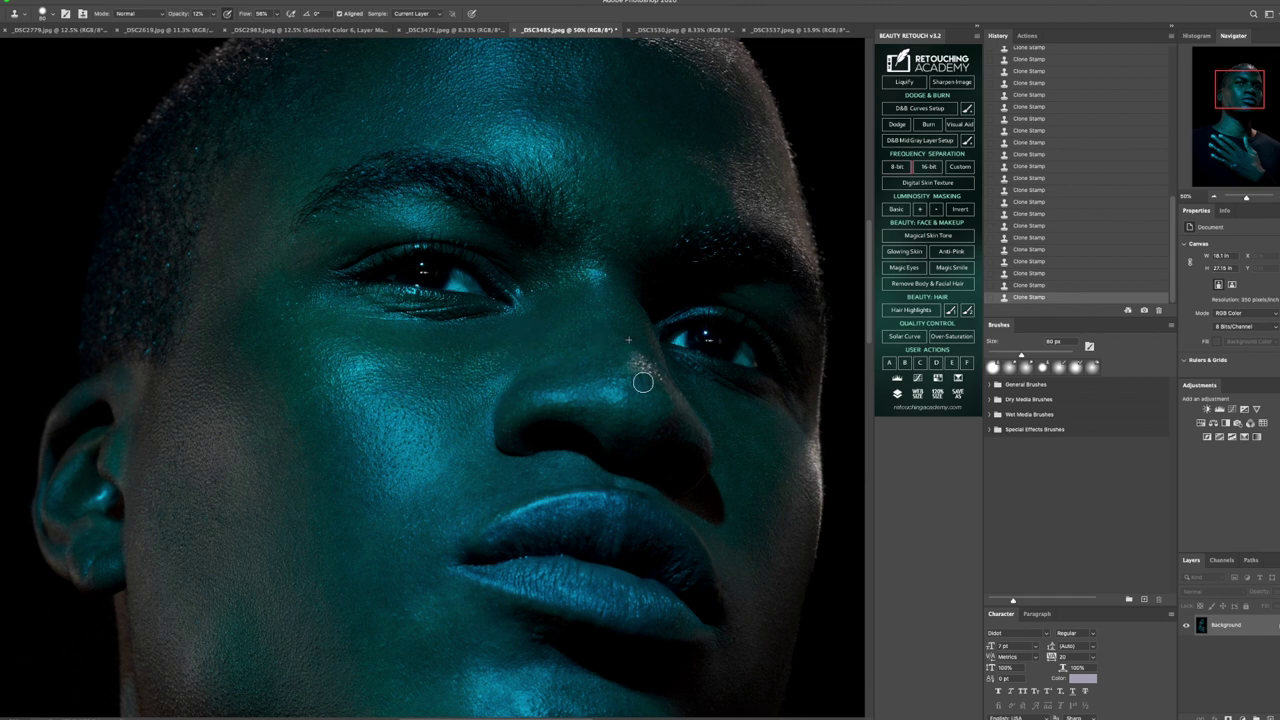
scroll(623, 376, "up", 3)
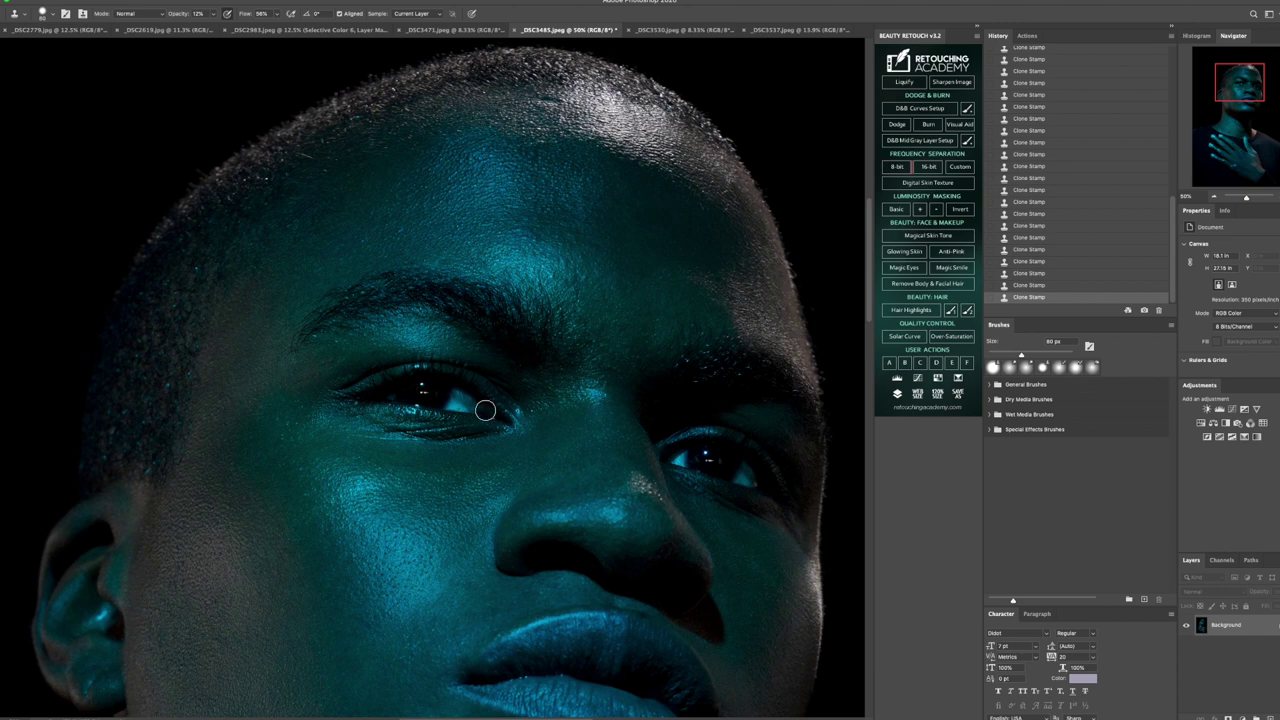
- Enlarge the Clone Stamp to 100 px, then smooth the forehead, temple and nose bridge
key("bracketright")
key("bracketright")
mouse_move(590, 272)
left_mouse_down()
mouse_move(503, 234)
mouse_move(577, 226)
mouse_move(527, 204)
mouse_move(580, 200)
mouse_move(509, 120)
mouse_move(523, 131)
mouse_move(502, 163)
mouse_move(586, 189)
mouse_move(514, 209)
mouse_move(554, 251)
mouse_move(500, 242)
mouse_move(617, 309)
mouse_move(660, 286)
mouse_move(592, 309)
mouse_move(529, 263)
mouse_move(569, 271)
mouse_move(574, 297)
mouse_move(580, 278)
mouse_move(603, 280)
mouse_move(603, 180)
mouse_move(576, 145)
mouse_move(611, 185)
mouse_move(546, 200)
mouse_move(637, 243)
mouse_move(606, 234)
mouse_move(627, 208)
mouse_move(514, 134)
mouse_move(749, 177)
mouse_move(593, 130)
mouse_move(655, 178)
left_mouse_up()
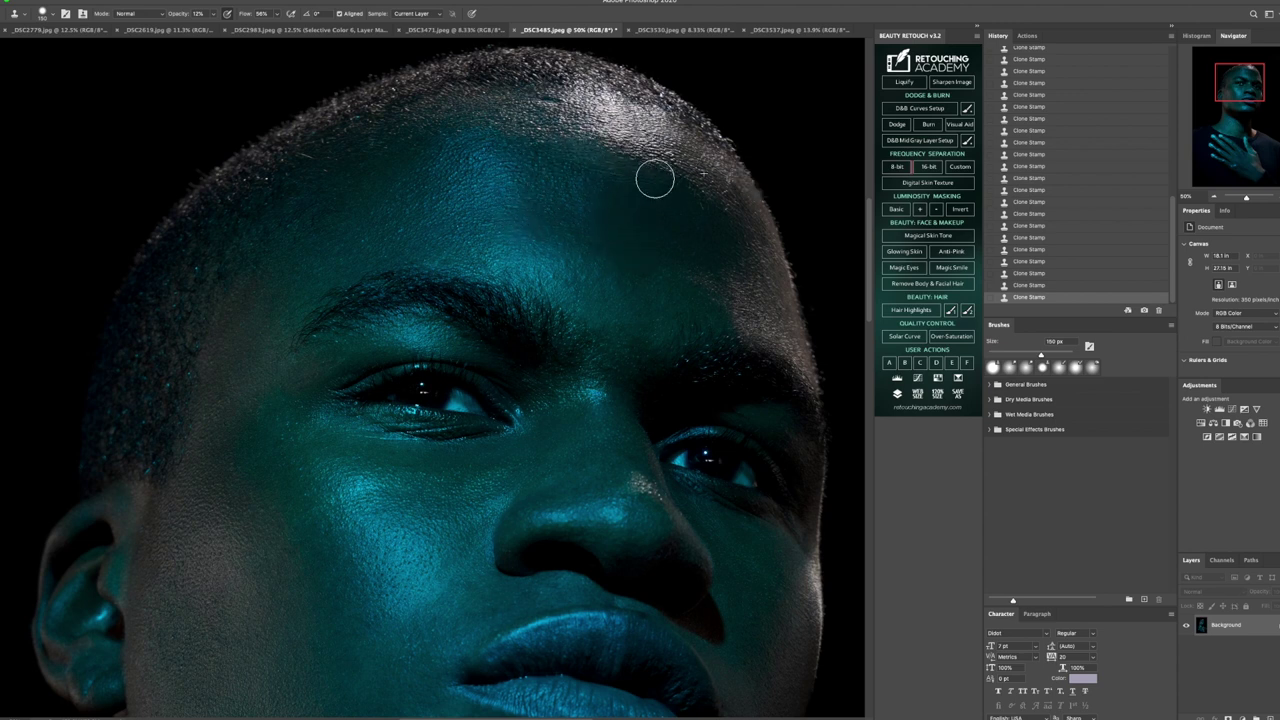
left_click(271, 297, "alt")
mouse_move(300, 291)
left_mouse_down()
mouse_move(268, 336)
mouse_move(287, 334)
mouse_move(237, 557)
left_mouse_up()
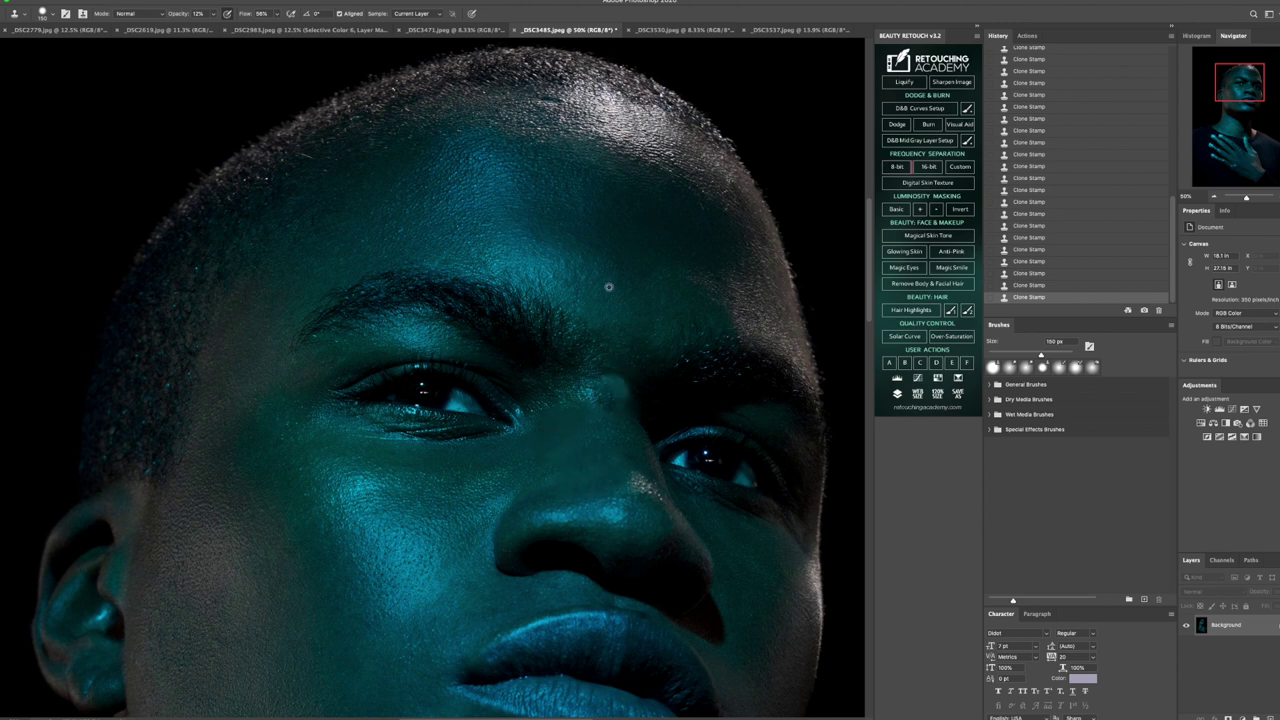
mouse_move(608, 287)
left_mouse_down()
mouse_move(626, 346)
mouse_move(609, 417)
left_mouse_up()
- Fit the whole portrait in the window
key("z")
left_click(286, 12)
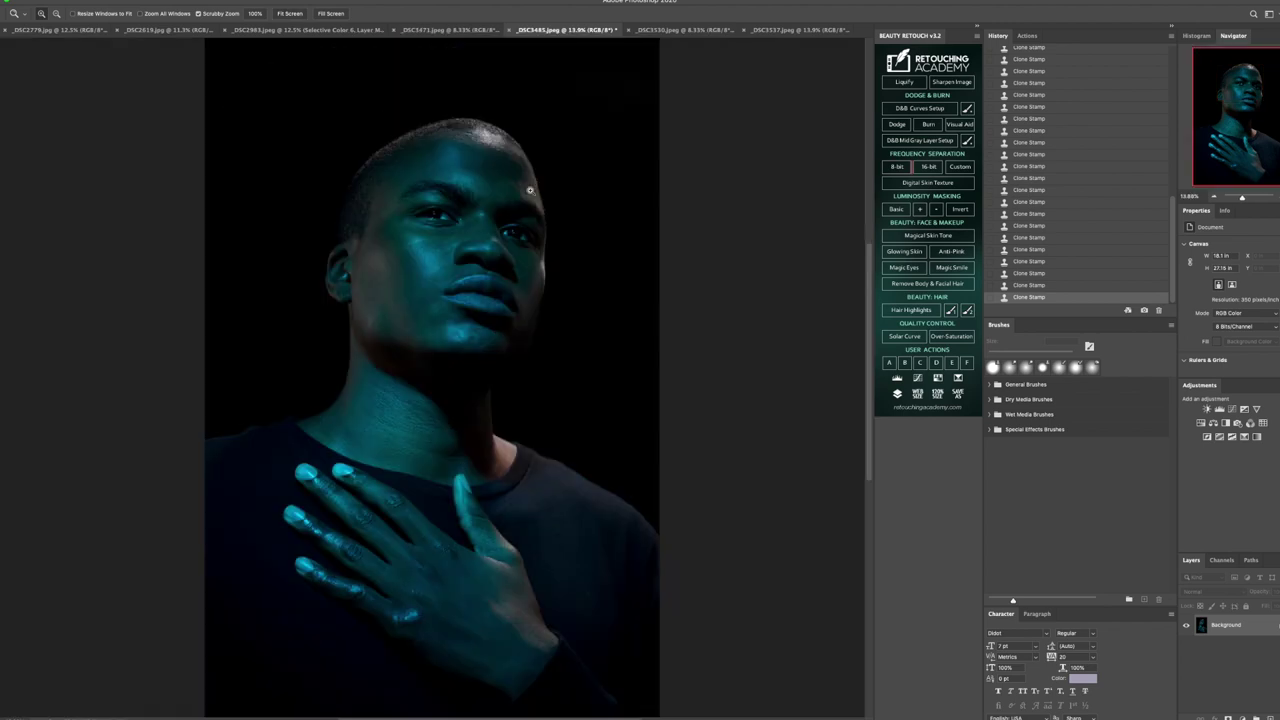
scroll(1052, 203, "up", 10)
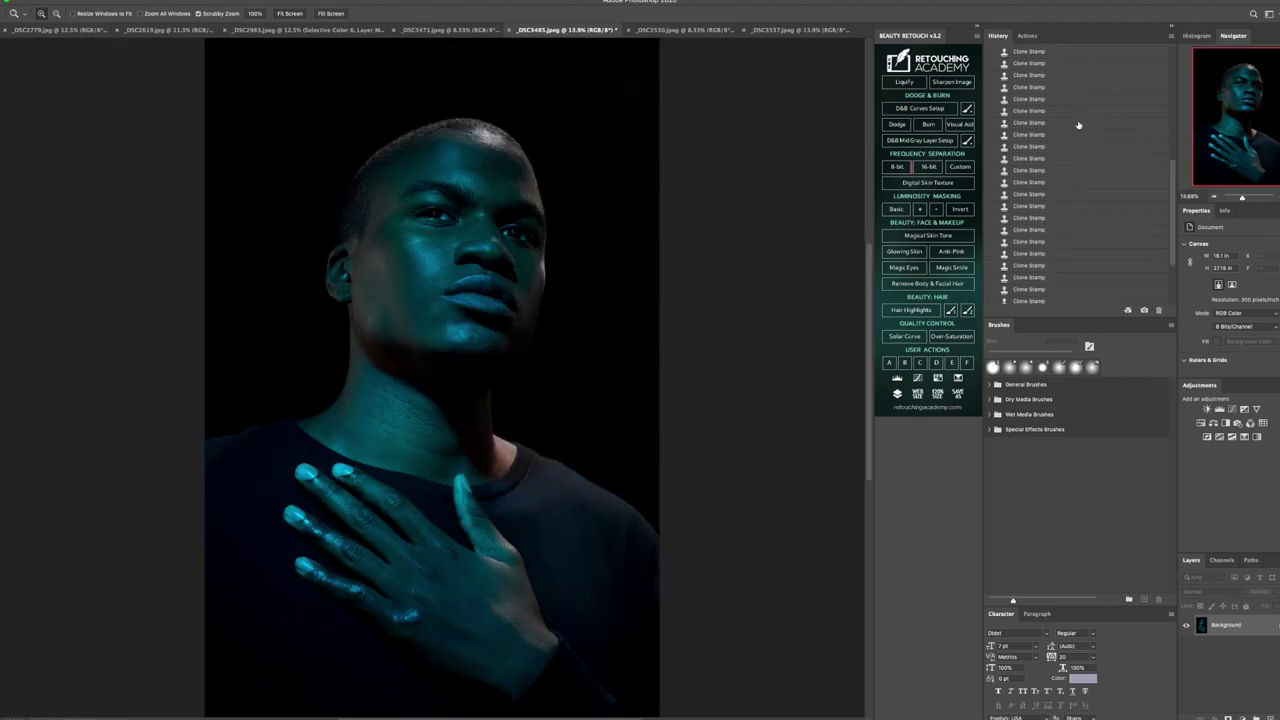
- Compare with the original snapshot in History, then return to the latest Clone Stamp state
left_click(1054, 60)
scroll(1049, 214, "down", 10)
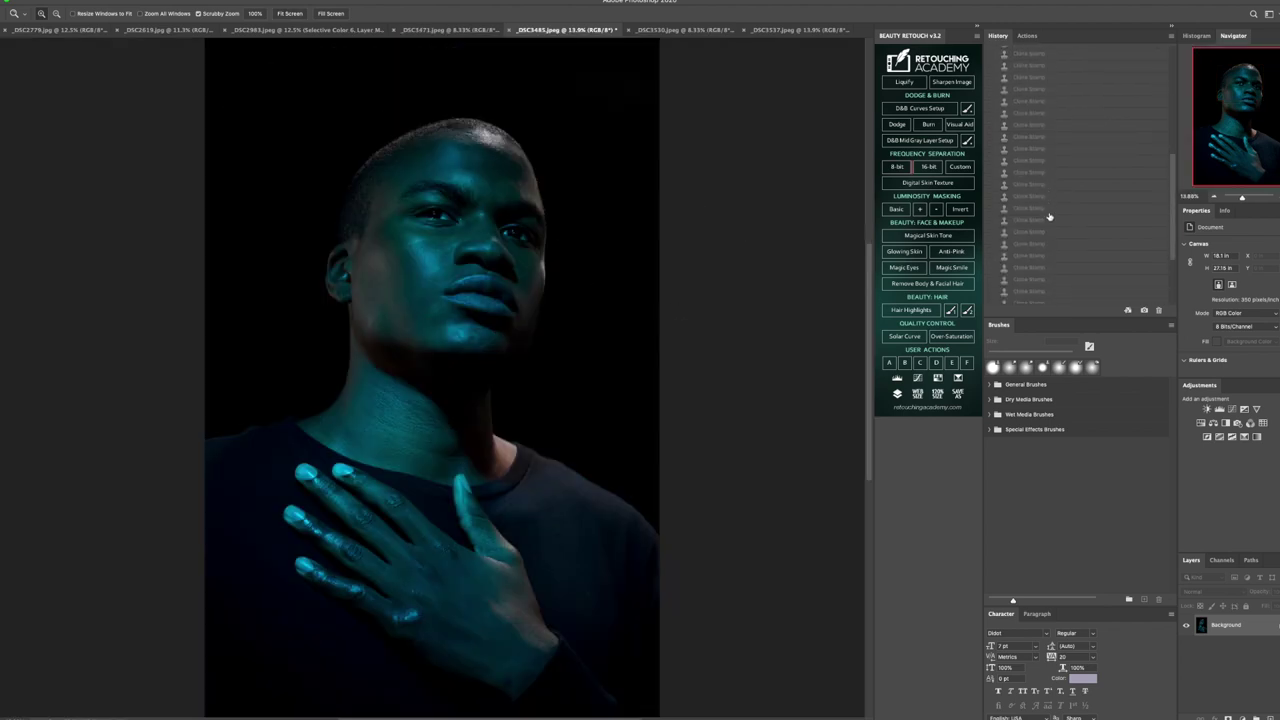
left_click(1049, 298)
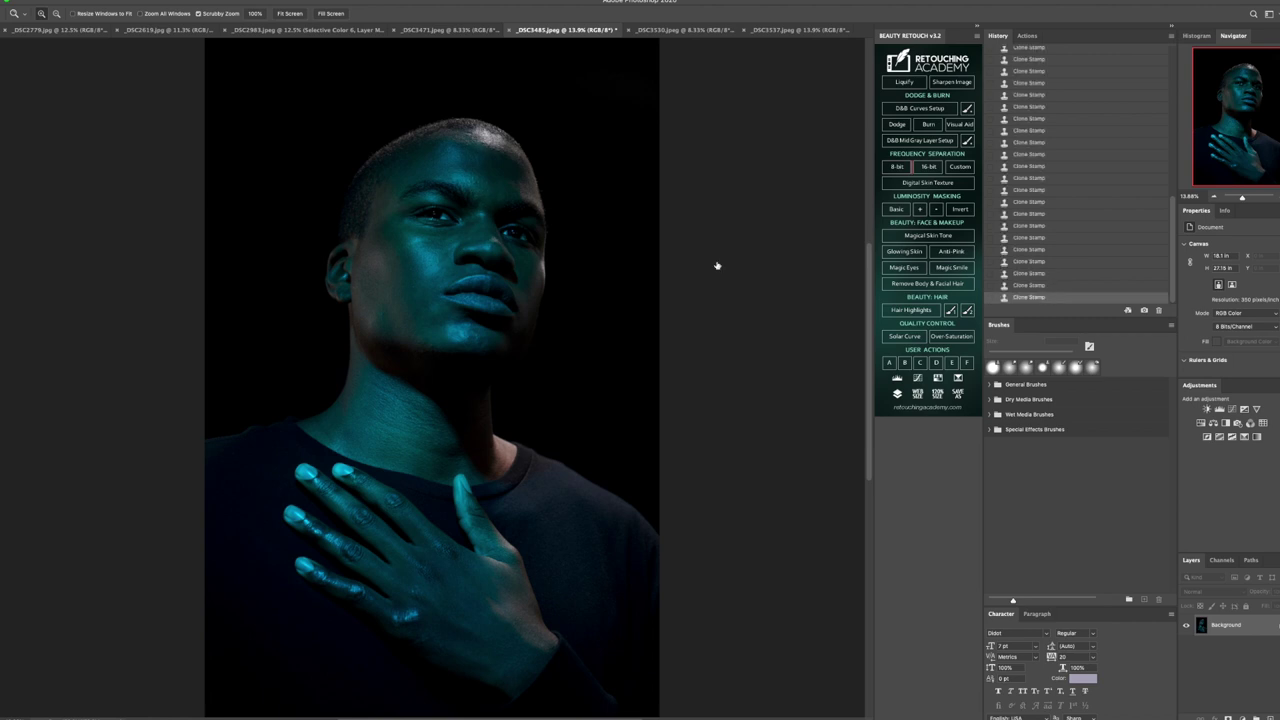
key("s")
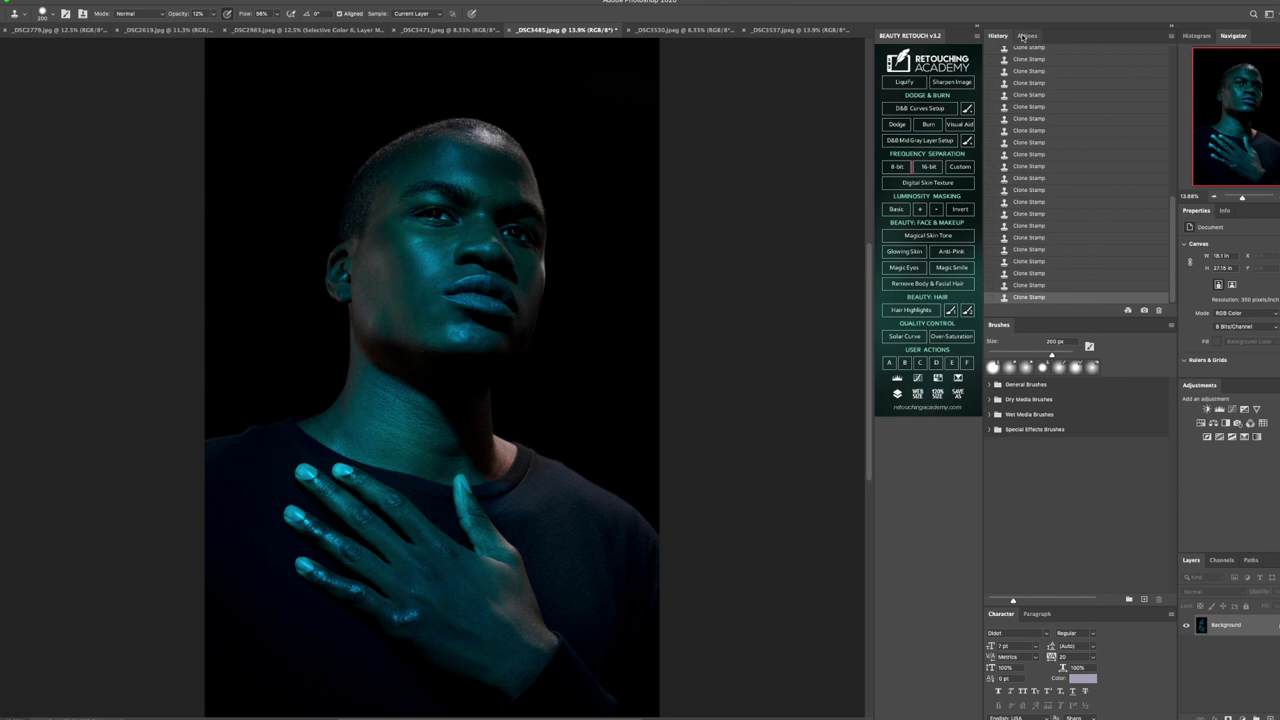
left_click(1022, 37)
- Run the Advance Frequency Separation action with a 14-pixel Gaussian Blur
left_click(1010, 51)
scroll(1068, 216, "down", 5)
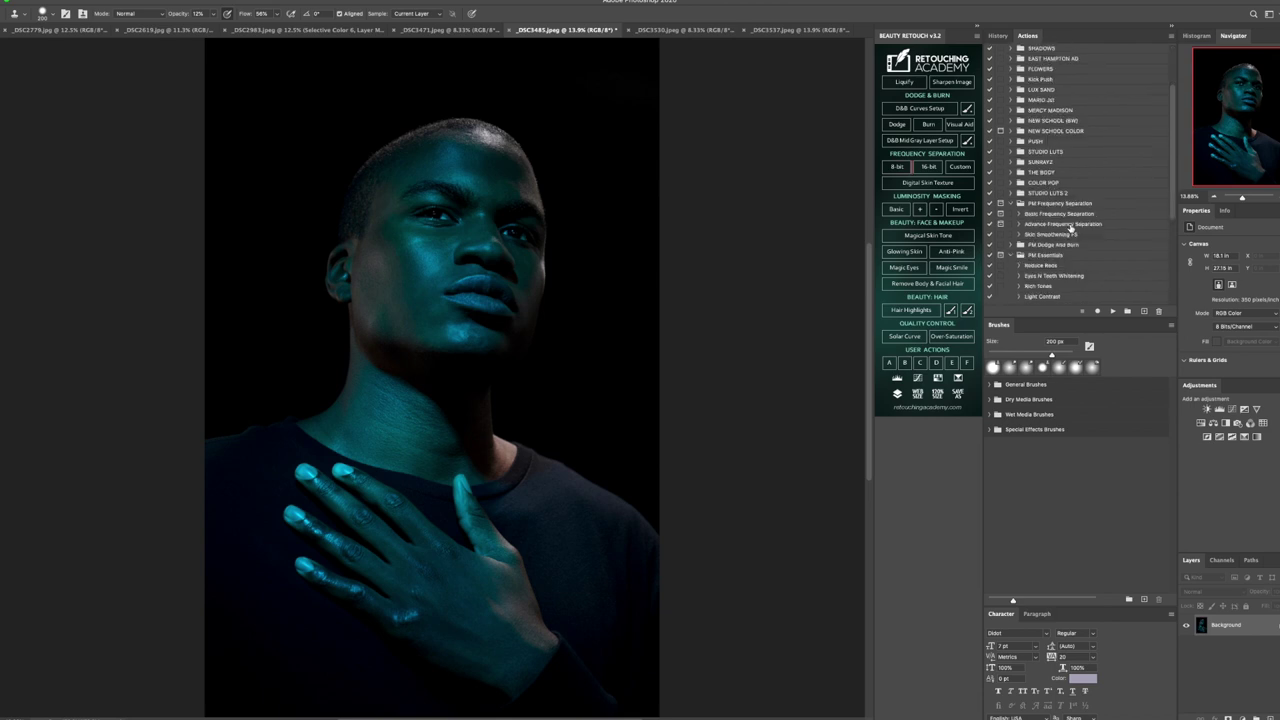
left_click(1018, 196)
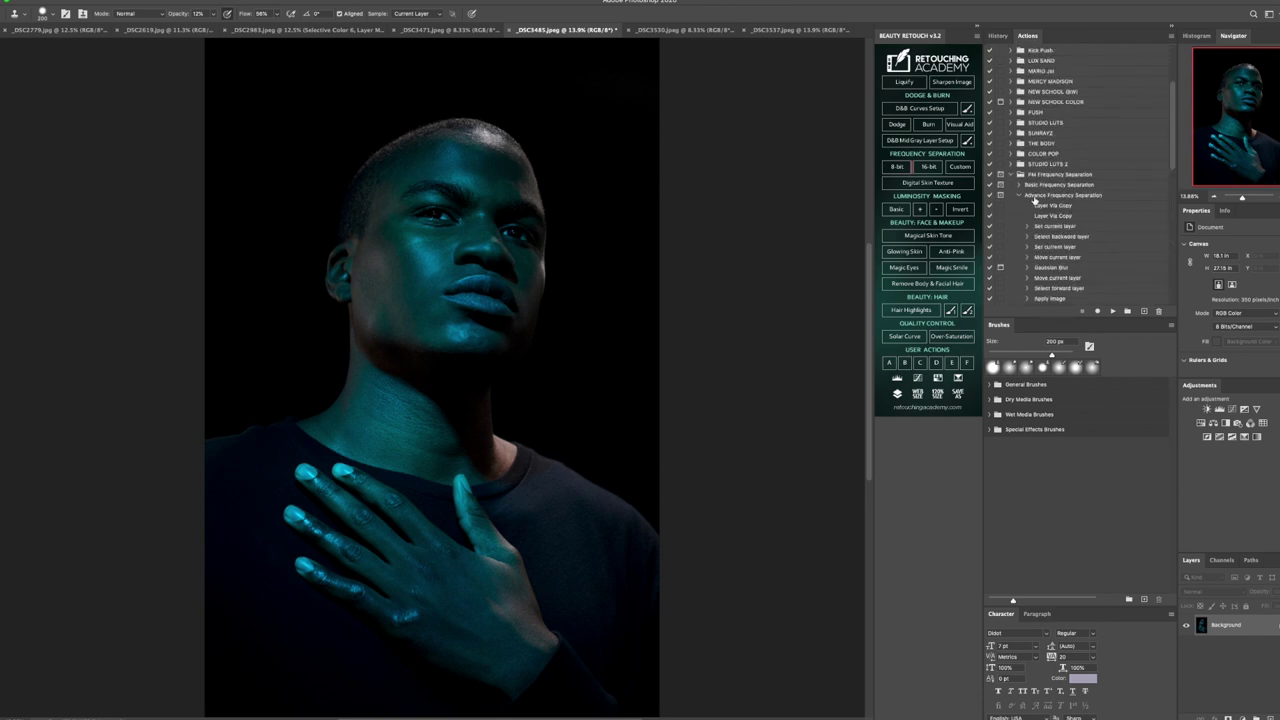
left_click(1045, 197)
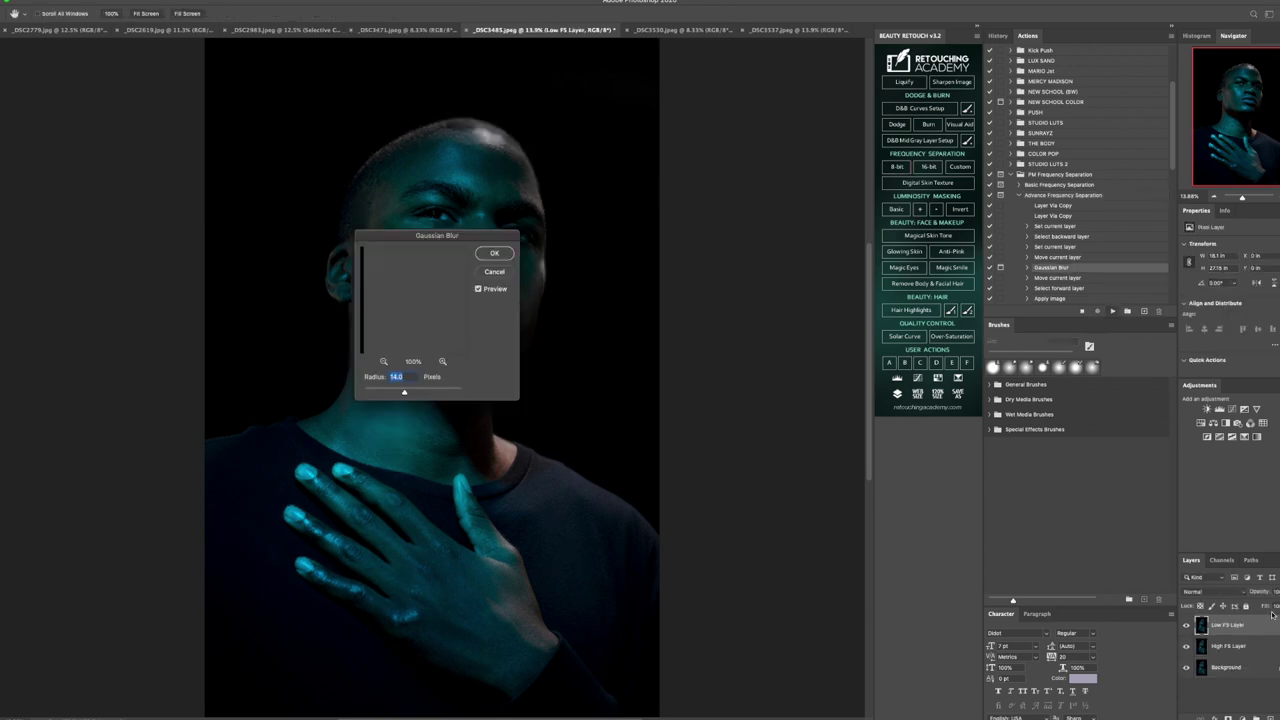
left_click(493, 253)
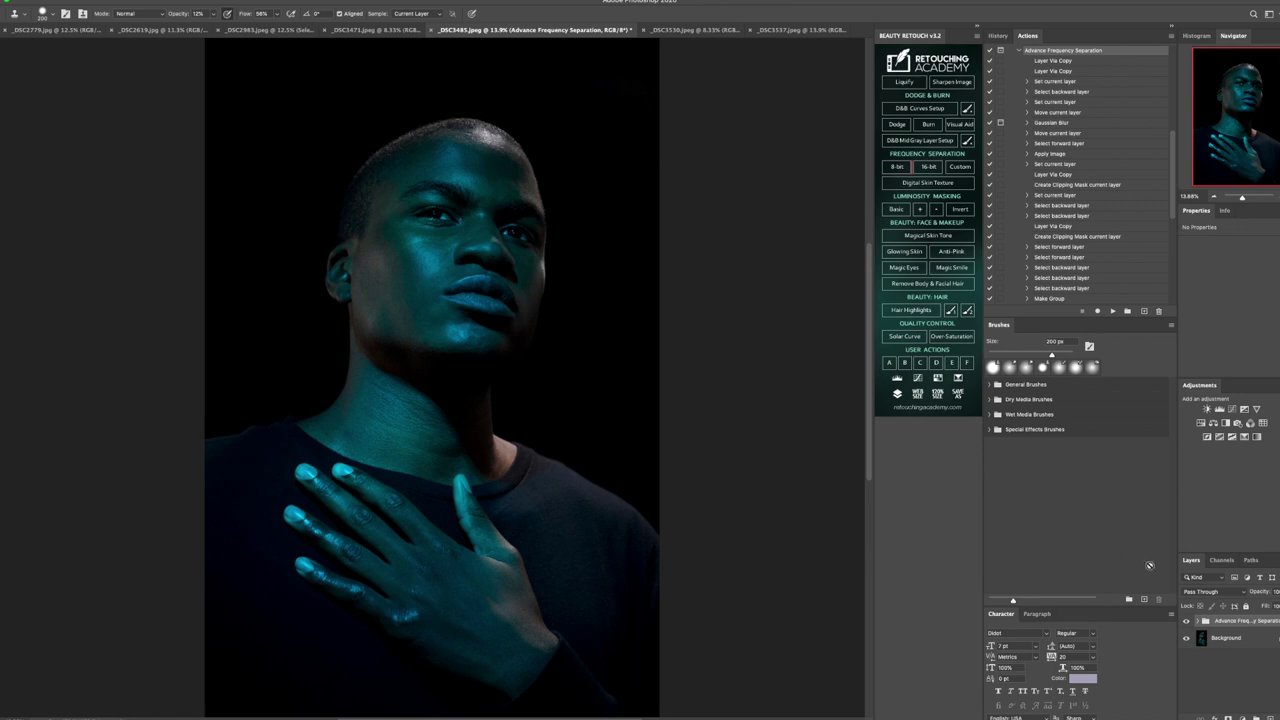
- Select the Low FS Layer copy in the expanded group and switch to the Mixer Brush
left_click(1201, 621)
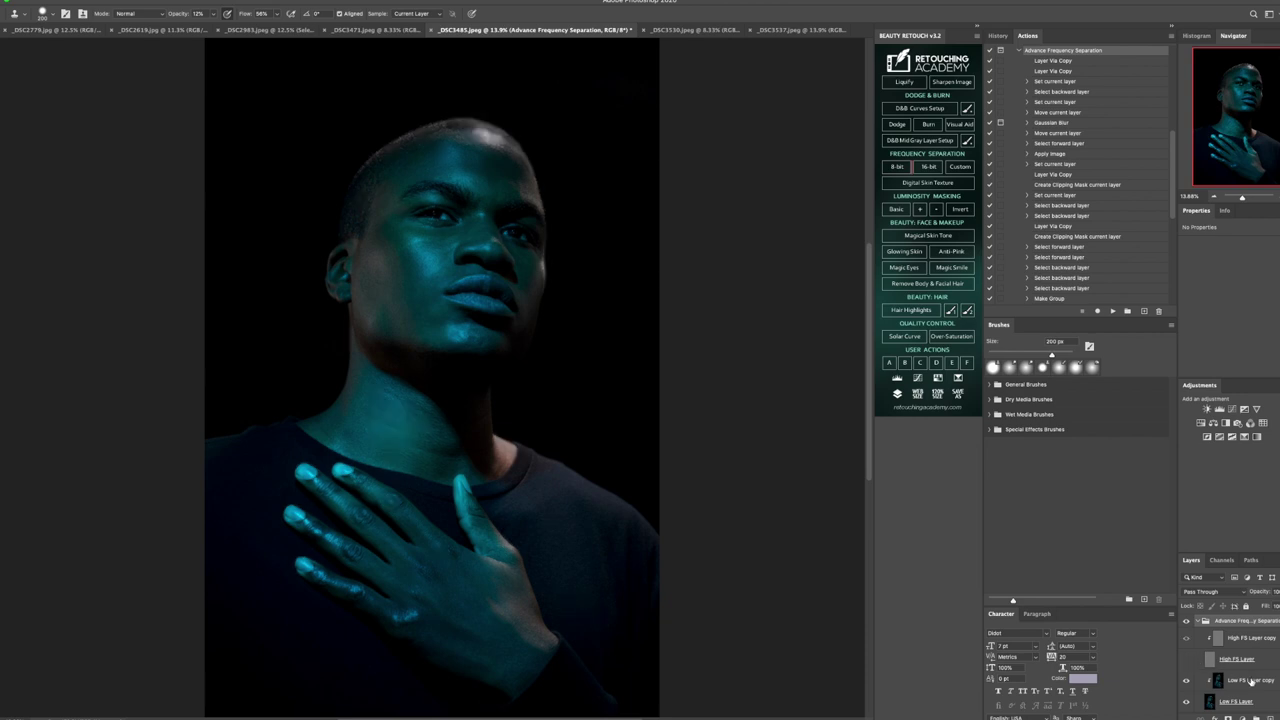
left_click(1251, 682)
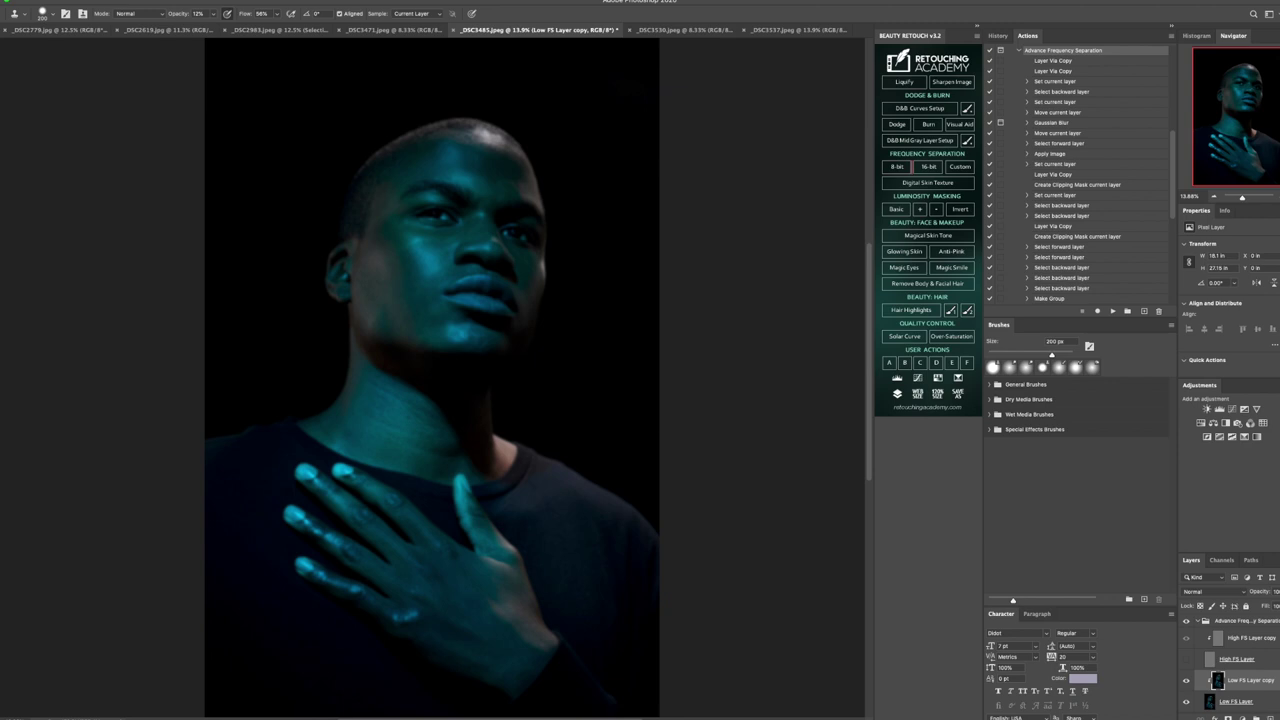
right_click(3, 152)
left_click(45, 160)
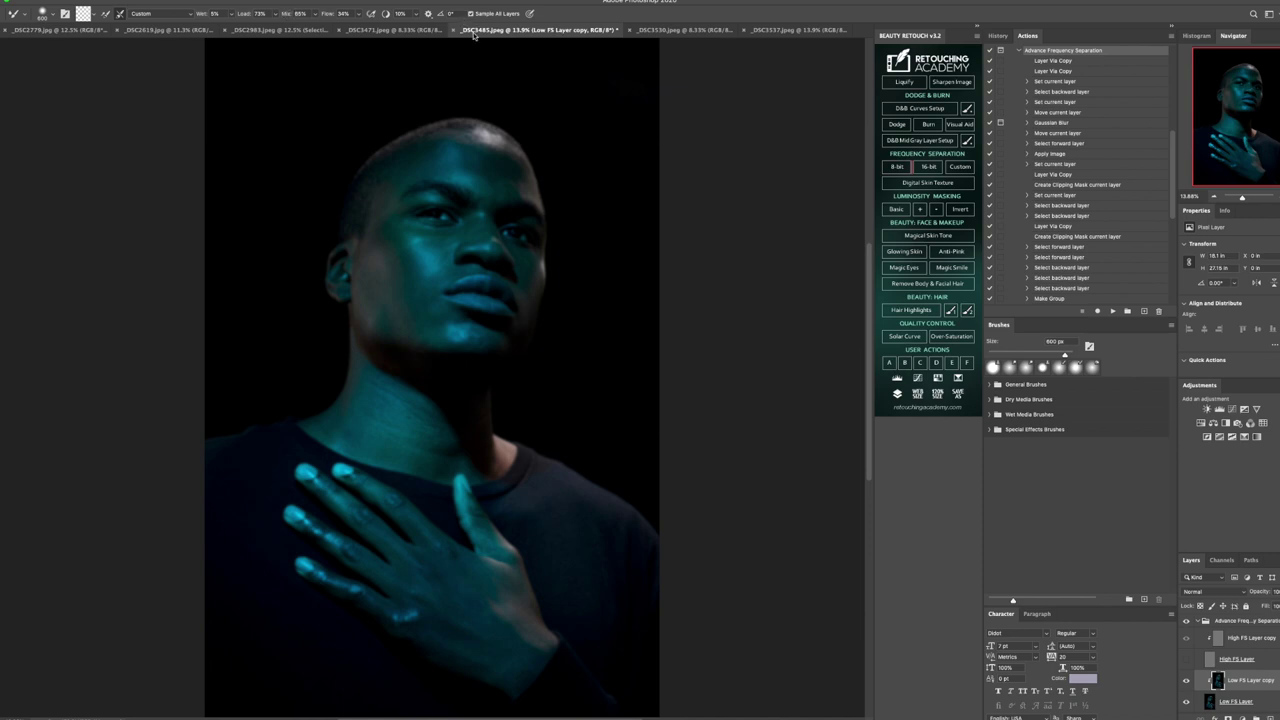
key("bracketleft")
key("bracketleft")
key("bracketleft")
key("bracketleft")
key("bracketright")
key("bracketright")
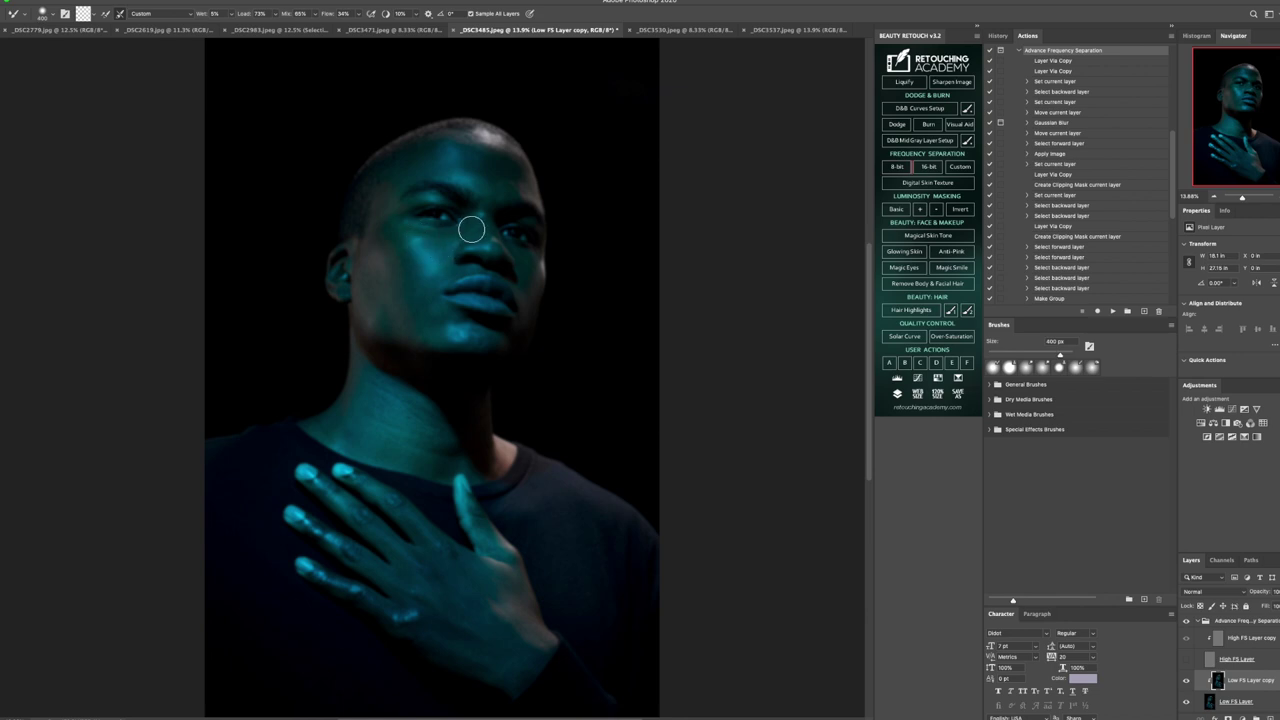
key("bracketleft")
key("bracketright")
key("bracketright")
key("bracketleft")
key("bracketleft")
key("bracketright")
key("bracketright")
key("bracketleft")
- Mixer-brush the face, neck and hand on Low FS Layer copy, resizing between 200 and 600 px
key("bracketright")
key("bracketright")
key("bracketleft")
key("bracketleft")
key("bracketright")
key("bracketleft")
key("bracketleft")
key("bracketleft")
key("bracketright")
key("bracketright")
key("bracketleft")
key("bracketright")
key("bracketright")
key("bracketleft")
key("bracketleft")
key("bracketright")
key("bracketright")
key("bracketleft")
key("bracketleft")
key("bracketleft")
key("bracketright")
key("bracketright")
key("bracketright")
key("bracketleft")
key("bracketleft")
key("bracketright")
key("bracketleft")
key("bracketleft")
key("bracketleft")
key("bracketleft")
key("bracketleft")
key("bracketright")
key("bracketright")
key("bracketright")
key("bracketright")
key("bracketright")
- Compare the original snapshot in History, then return to the latest smoothed state
left_click(1004, 37)
scroll(1020, 60, "up", 10)
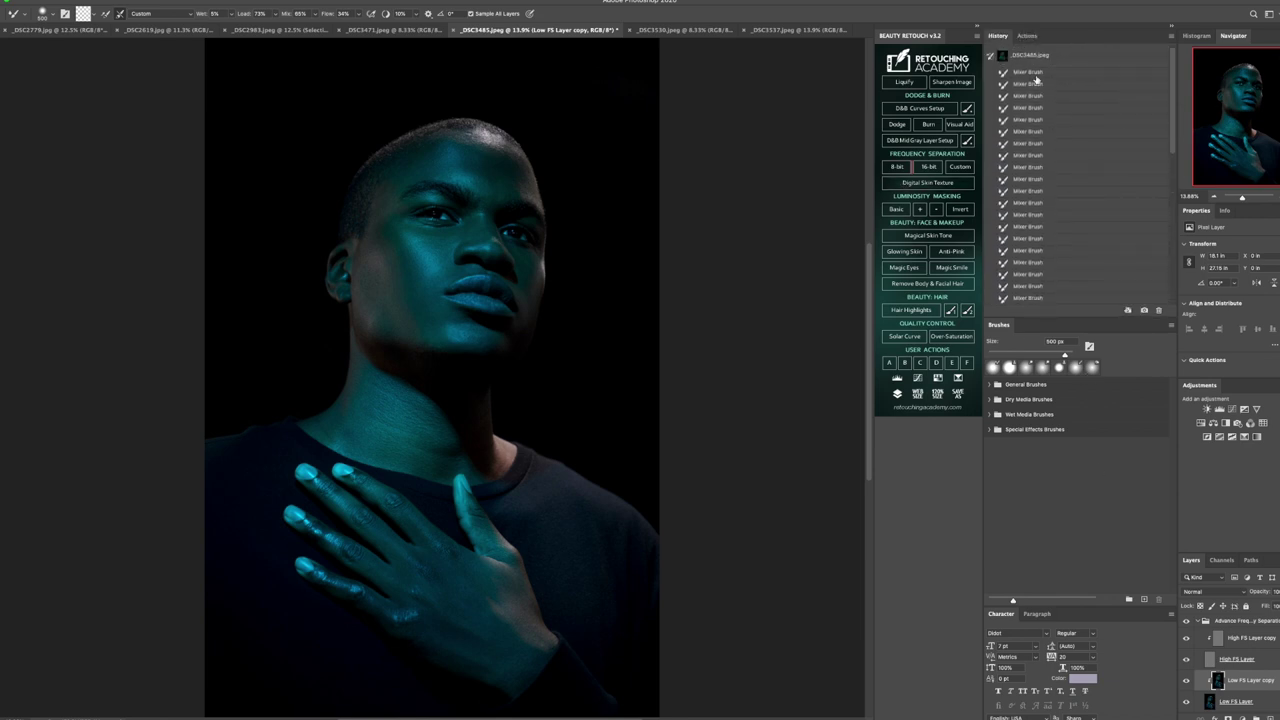
left_click(1036, 57)
scroll(1036, 225, "down", 10)
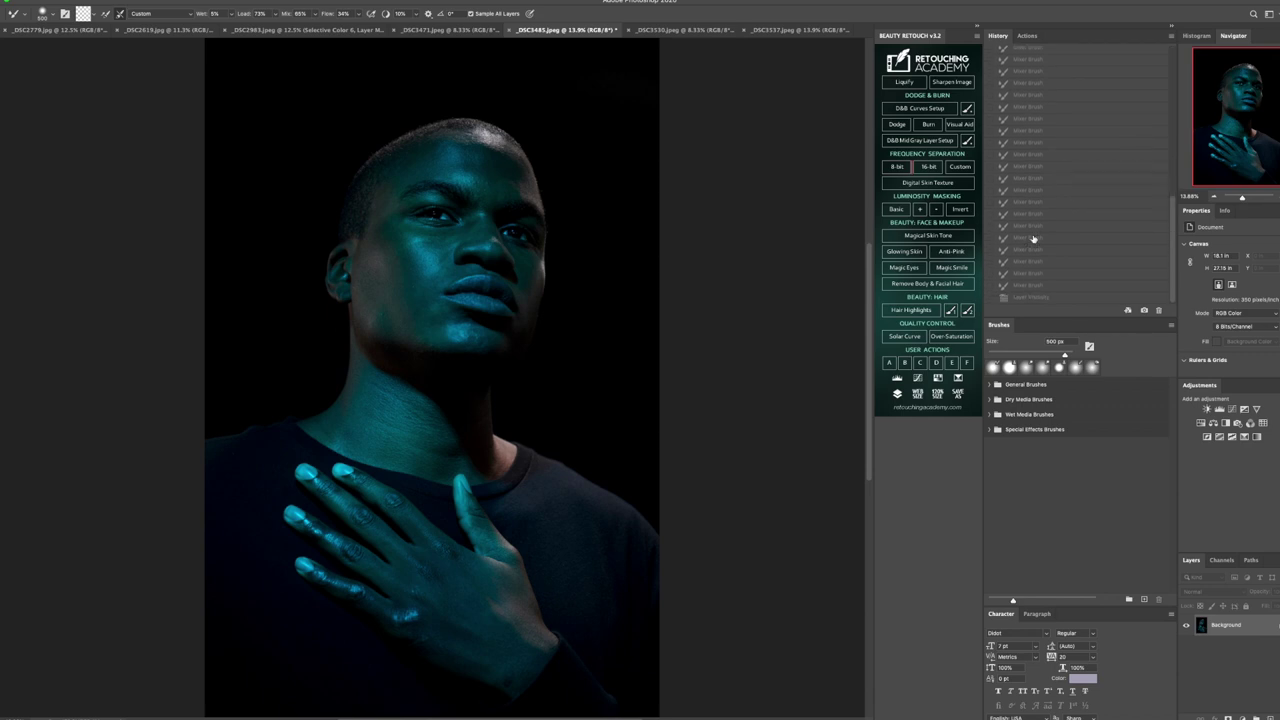
left_click(1040, 298)
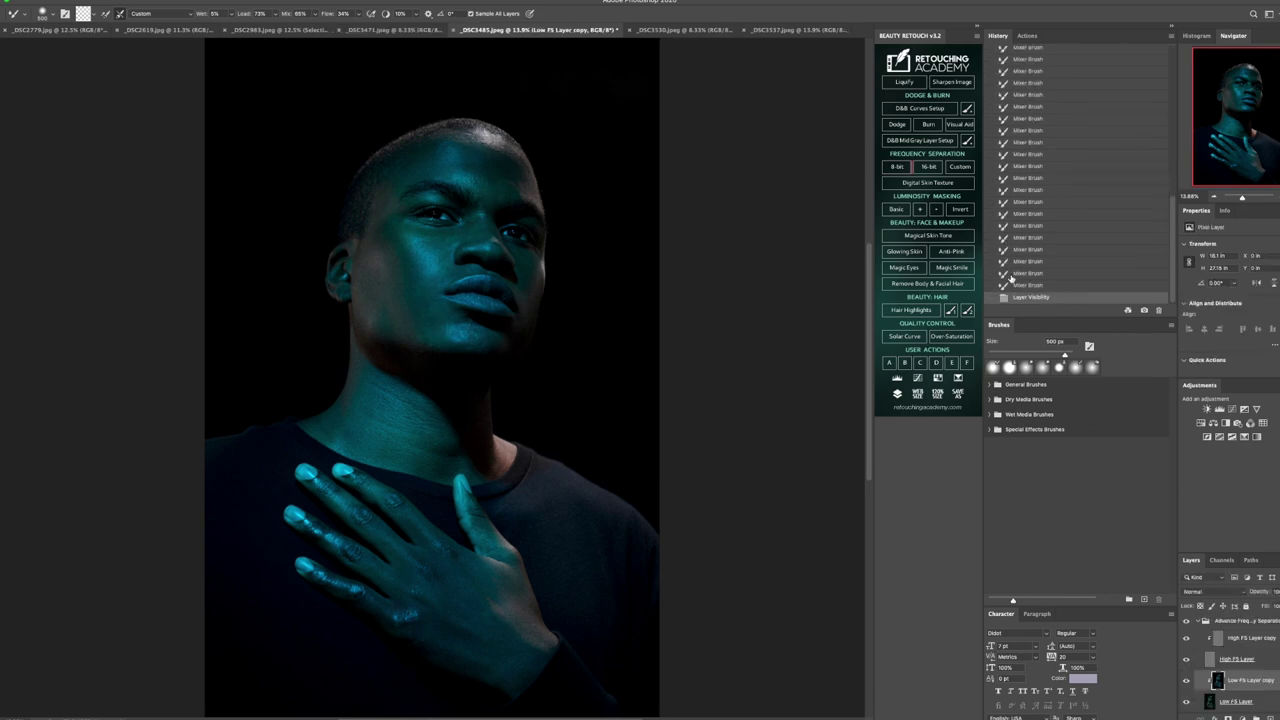
- Select the Background layer and flatten the image into a single layer
scroll(1240, 670, "down", 1)
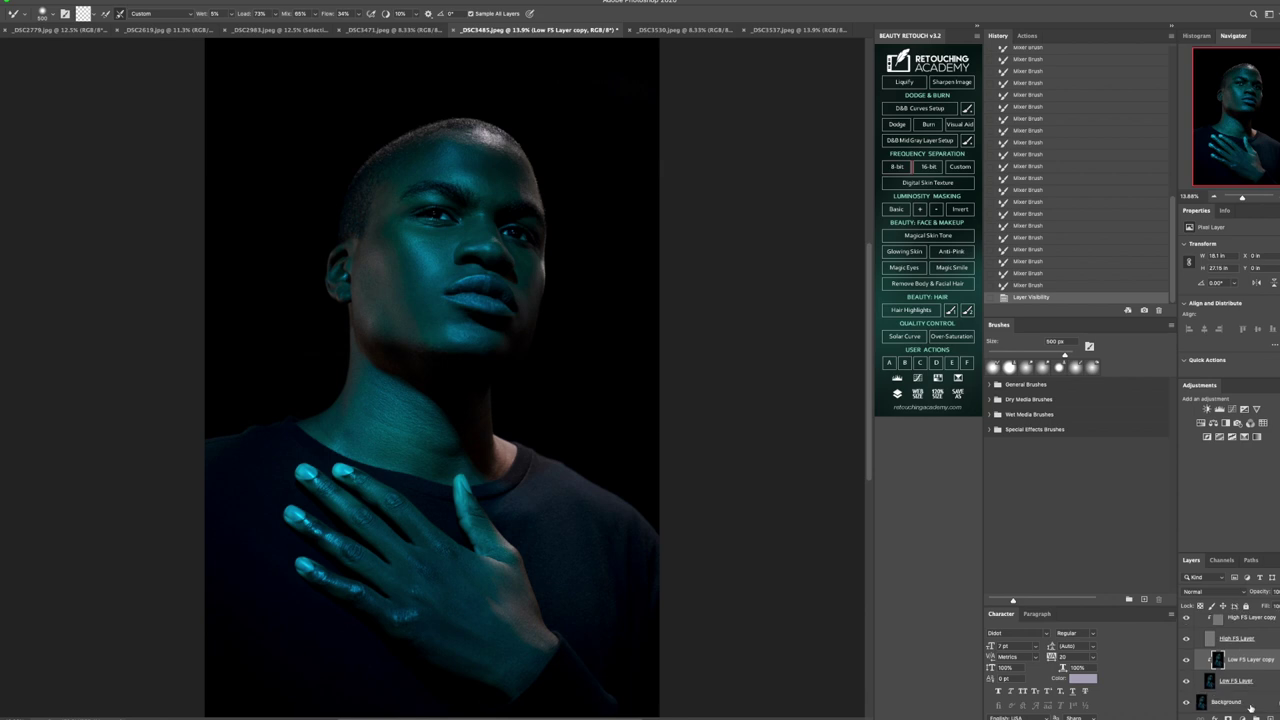
left_click(1250, 705)
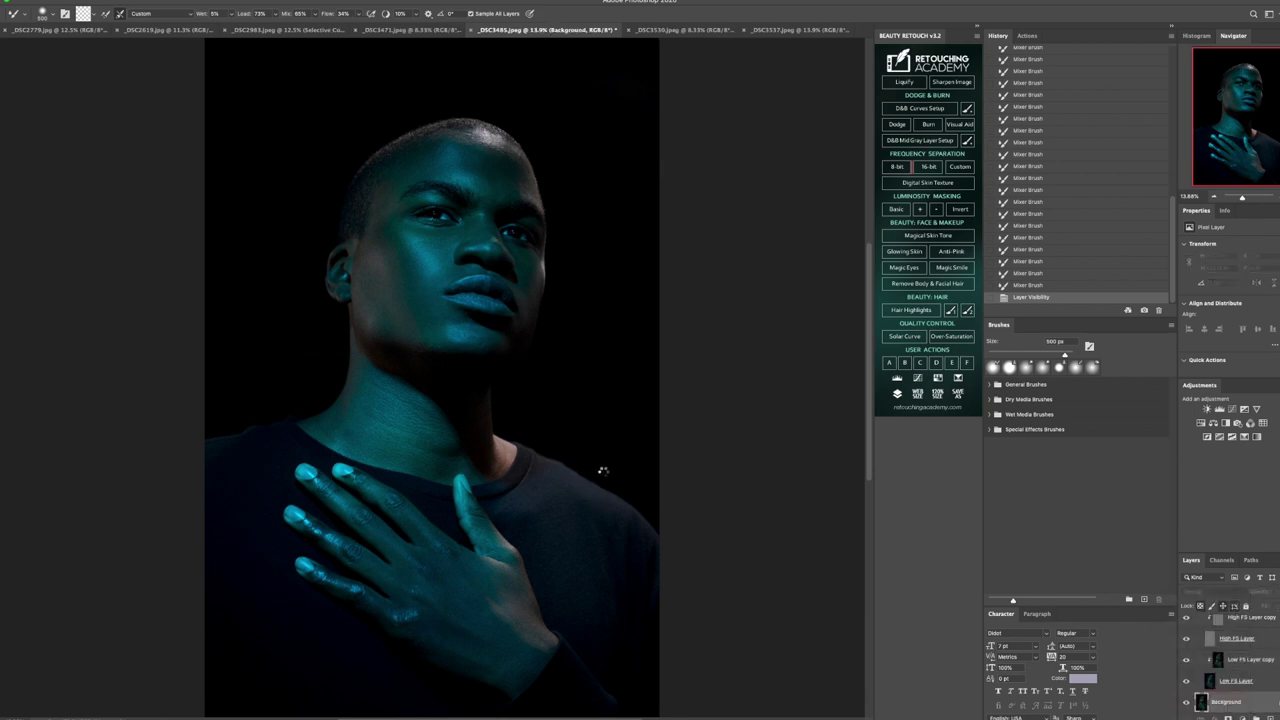
key("ctrl+shift+e")
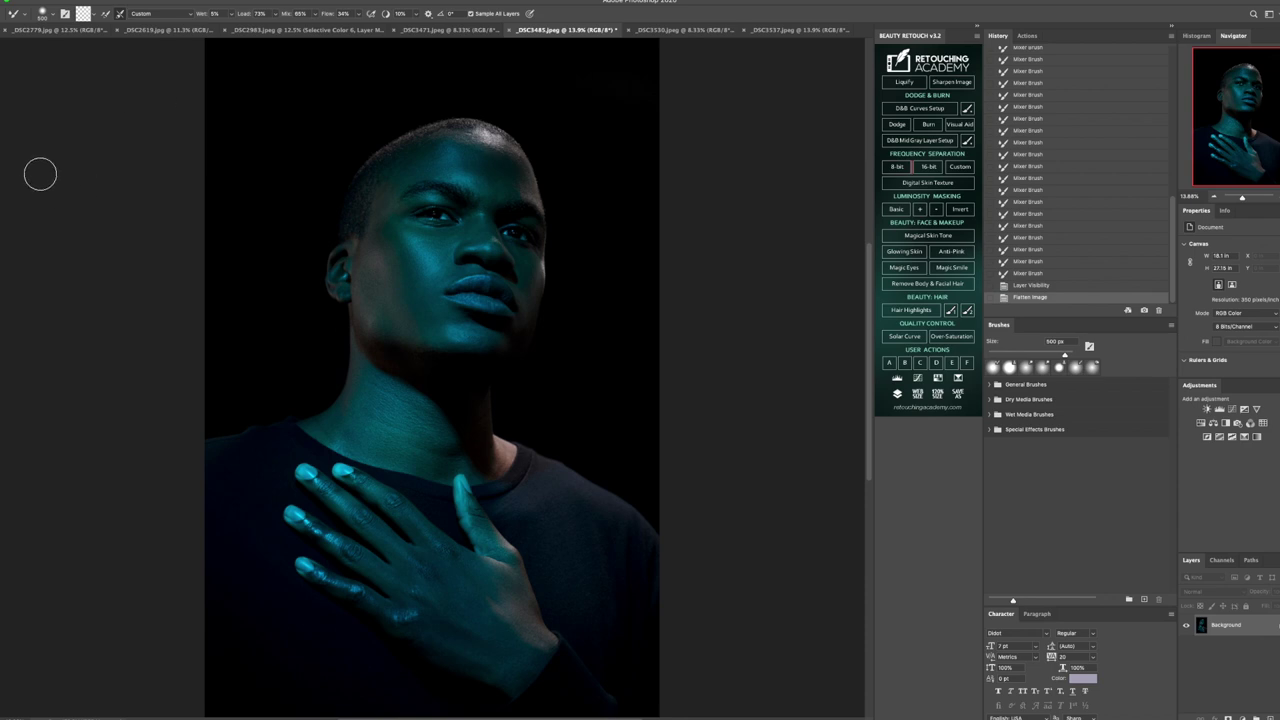
- Patch a blemish on the neck with clean nearby skin and deselect
key("j")
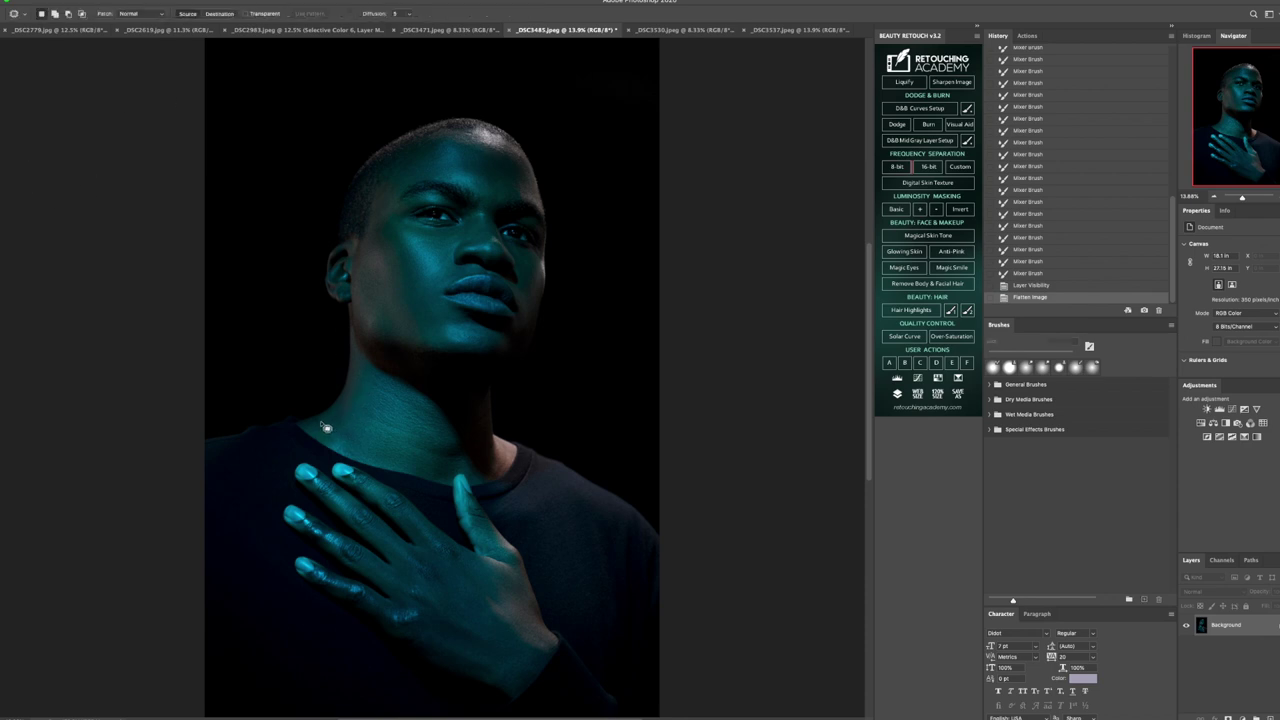
mouse_move(343, 446)
left_mouse_down()
mouse_move(322, 436)
mouse_move(368, 430)
mouse_move(346, 446)
mouse_move(363, 451)
mouse_move(379, 426)
left_mouse_up()
key("ctrl+d")
key("ctrl+d")
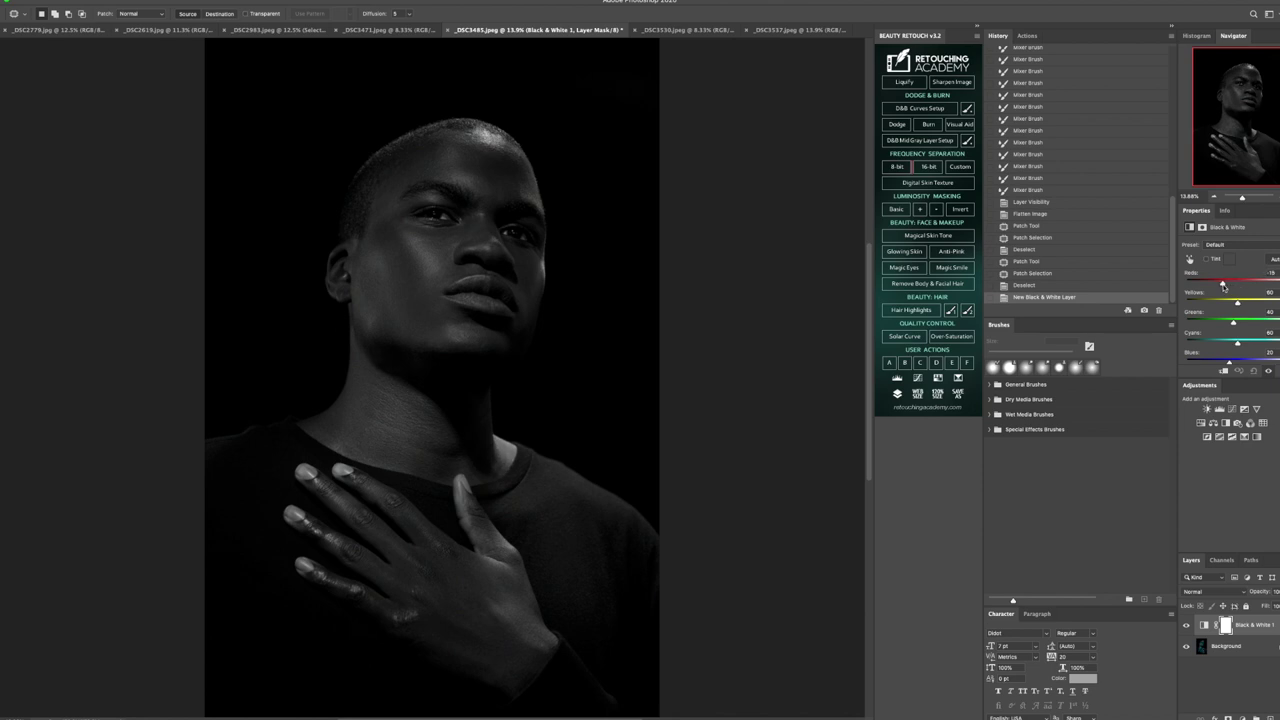
- Raise Reds to 68 in the Black & White adjustment, then pick the Dodge tool on Background
mouse_move(1243, 287)
left_mouse_down()
mouse_move(1262, 288)
mouse_move(1240, 291)
left_mouse_up()
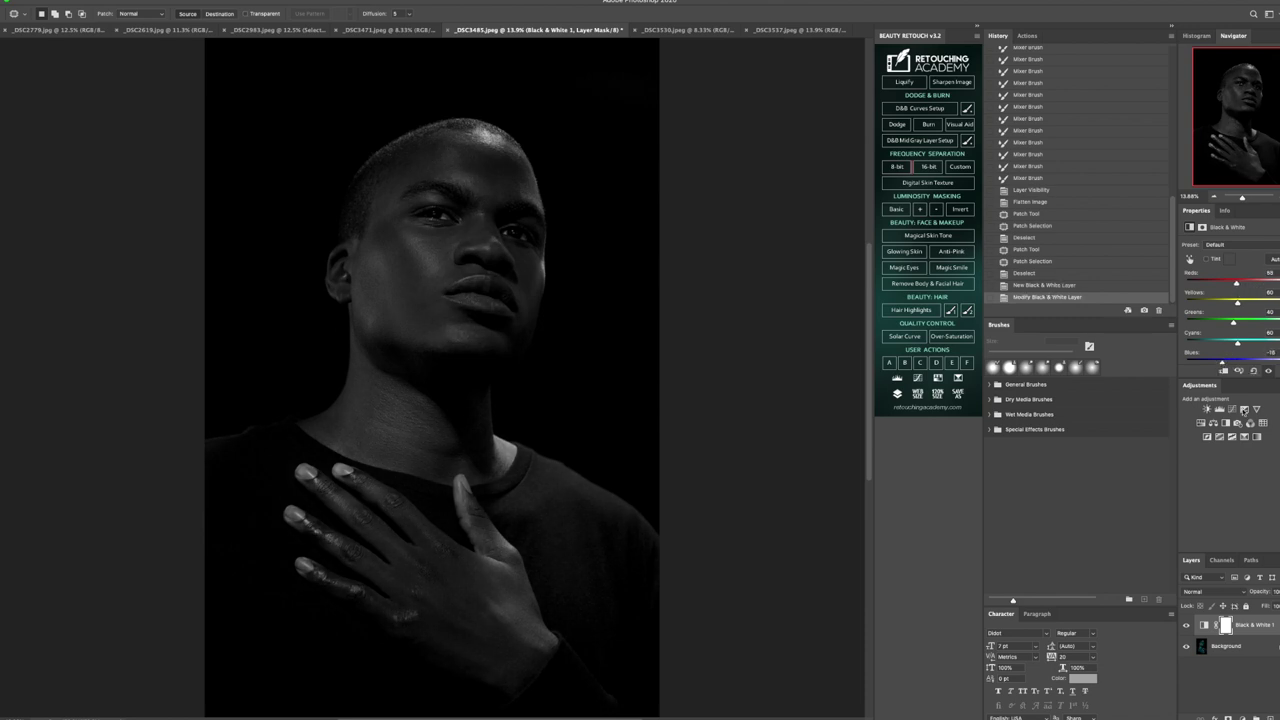
left_click(1232, 648)
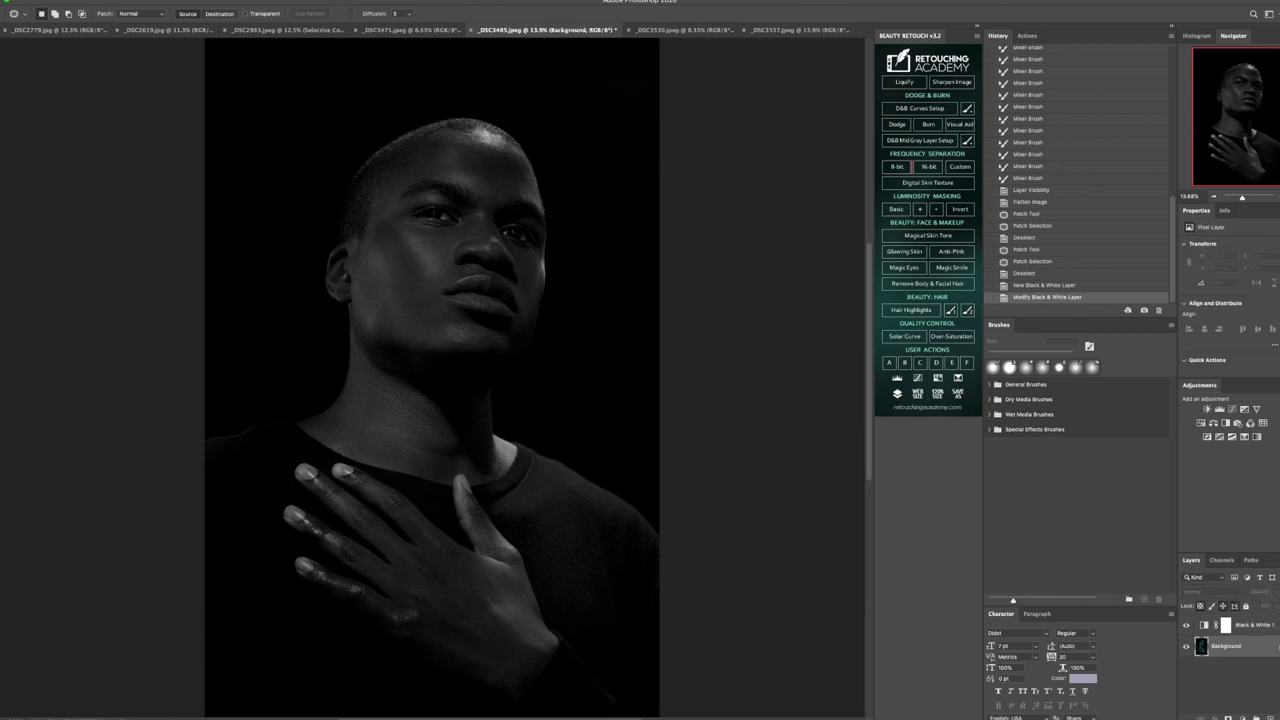
key("o")
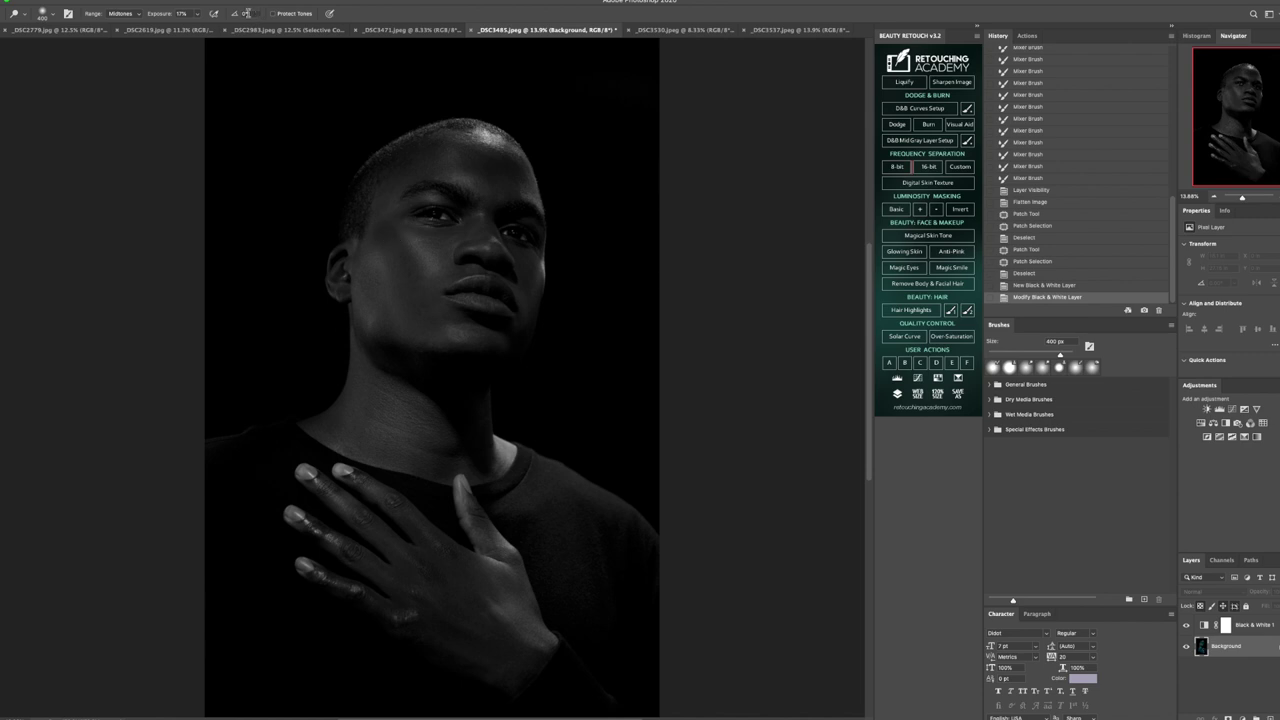
- Try a dodge pass on the cheek, then step back in History to before any dodging
left_click(197, 15)
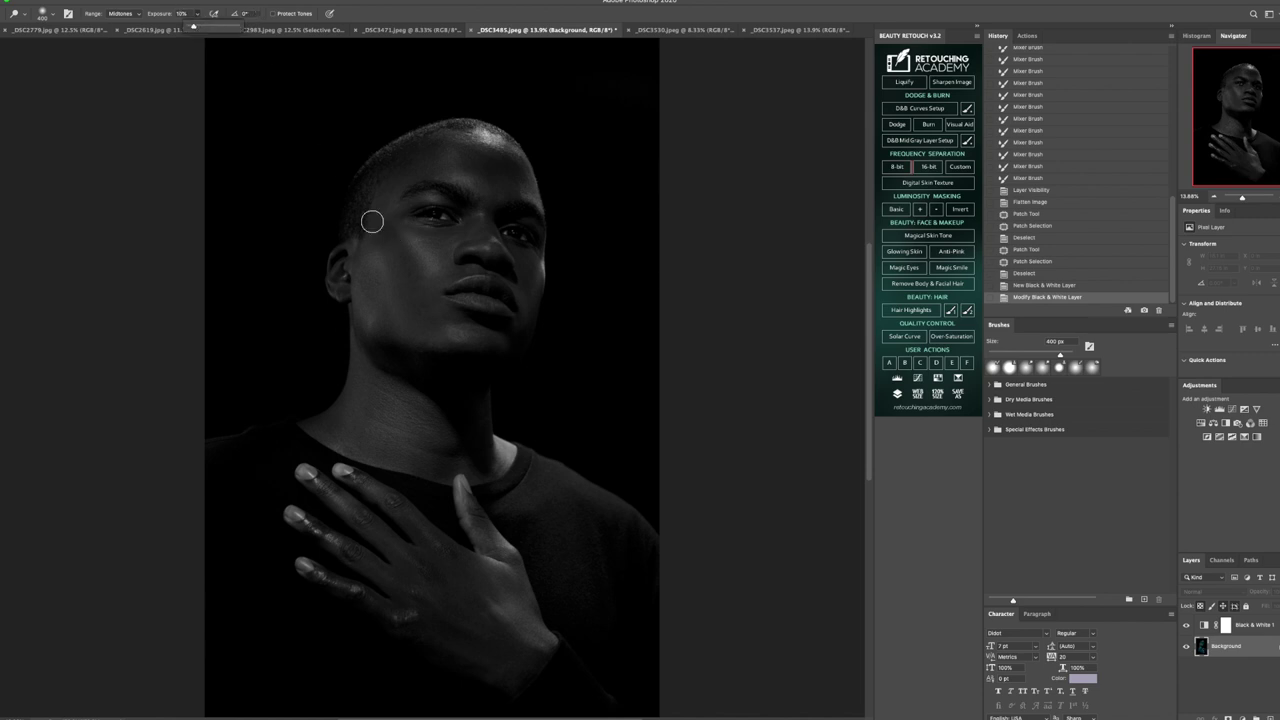
key("bracketright")
key("bracketright")
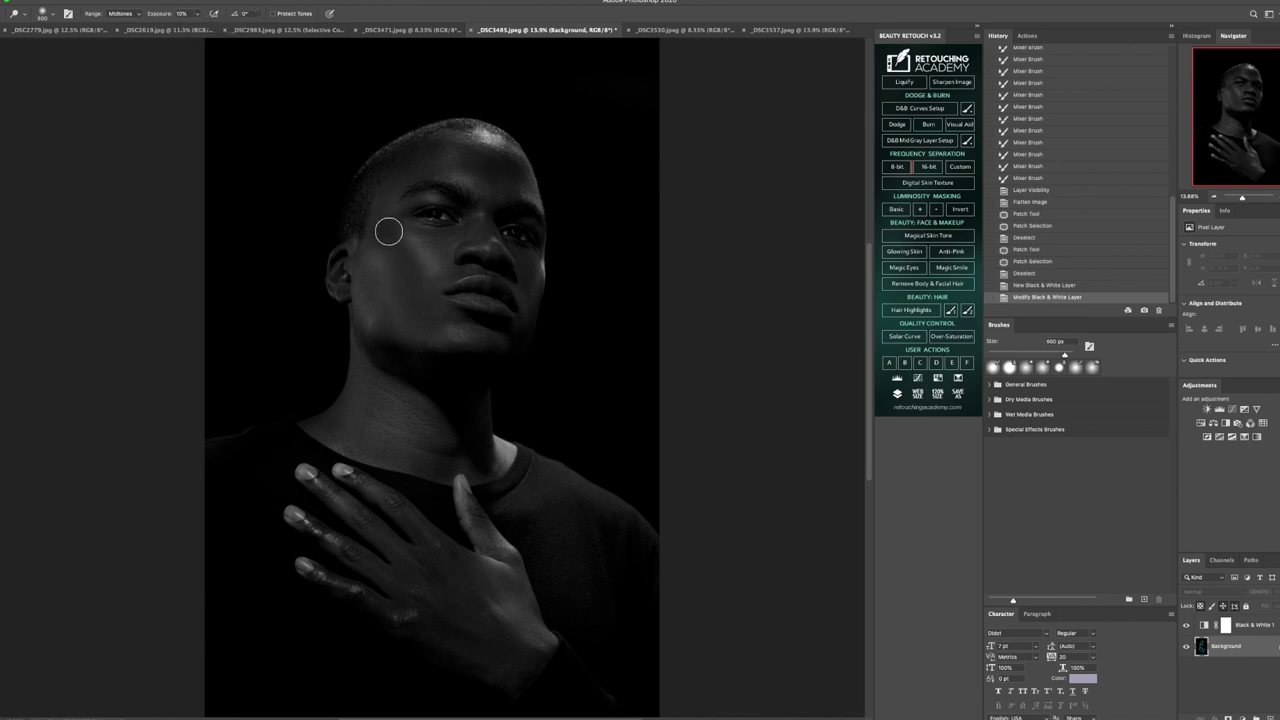
mouse_move(389, 232)
left_mouse_down()
mouse_move(429, 234)
mouse_move(406, 246)
mouse_move(428, 269)
left_mouse_up()
key("bracketleft")
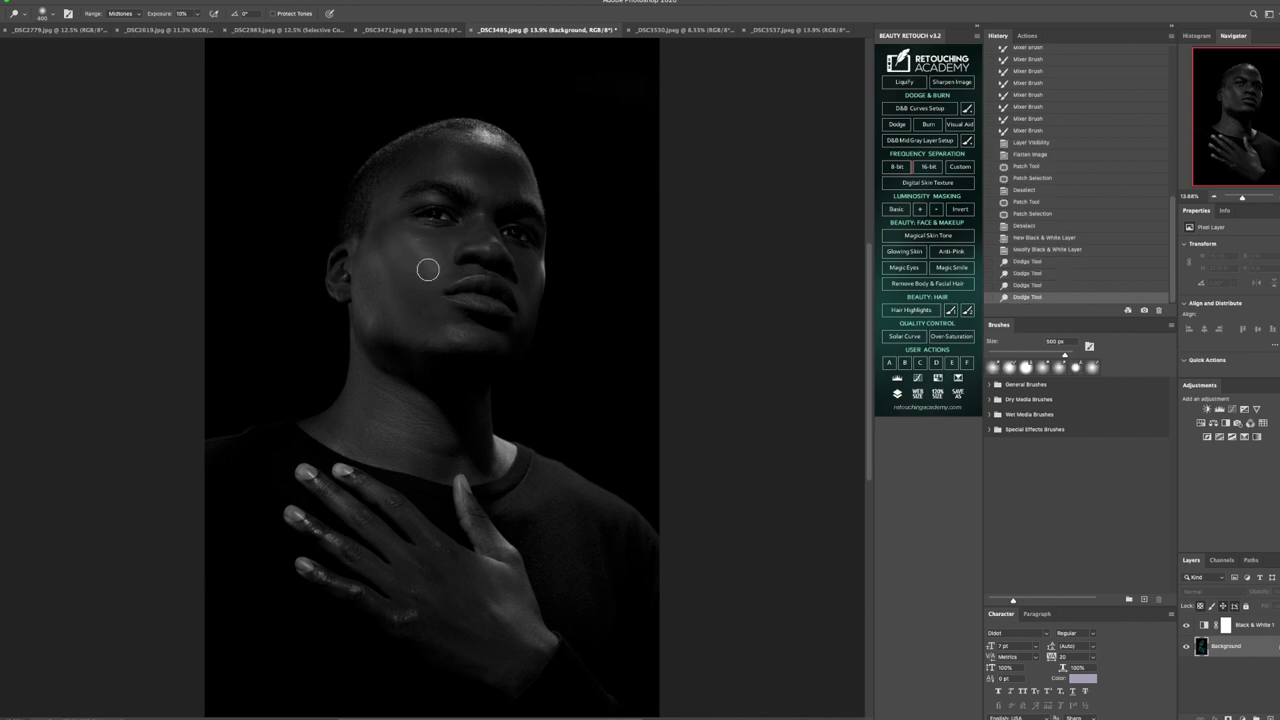
key("bracketleft")
key("bracketleft")
left_click(1054, 286)
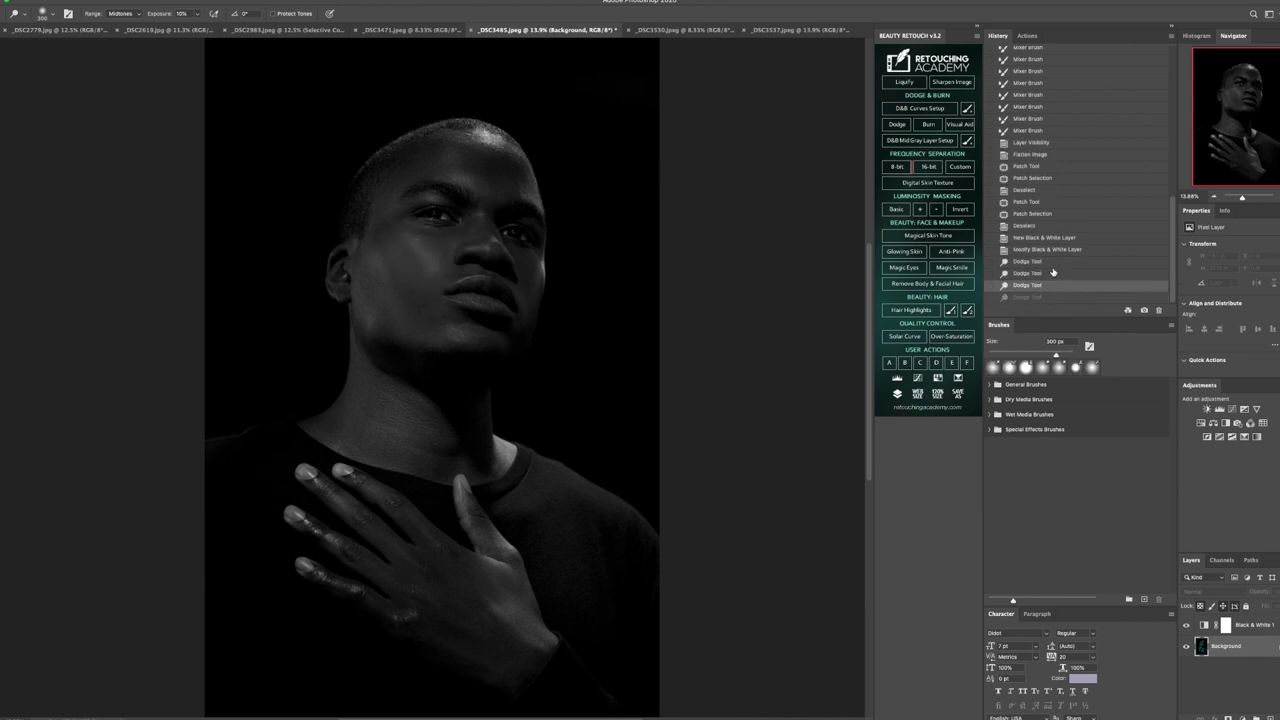
left_click(1051, 273)
left_click(1040, 262)
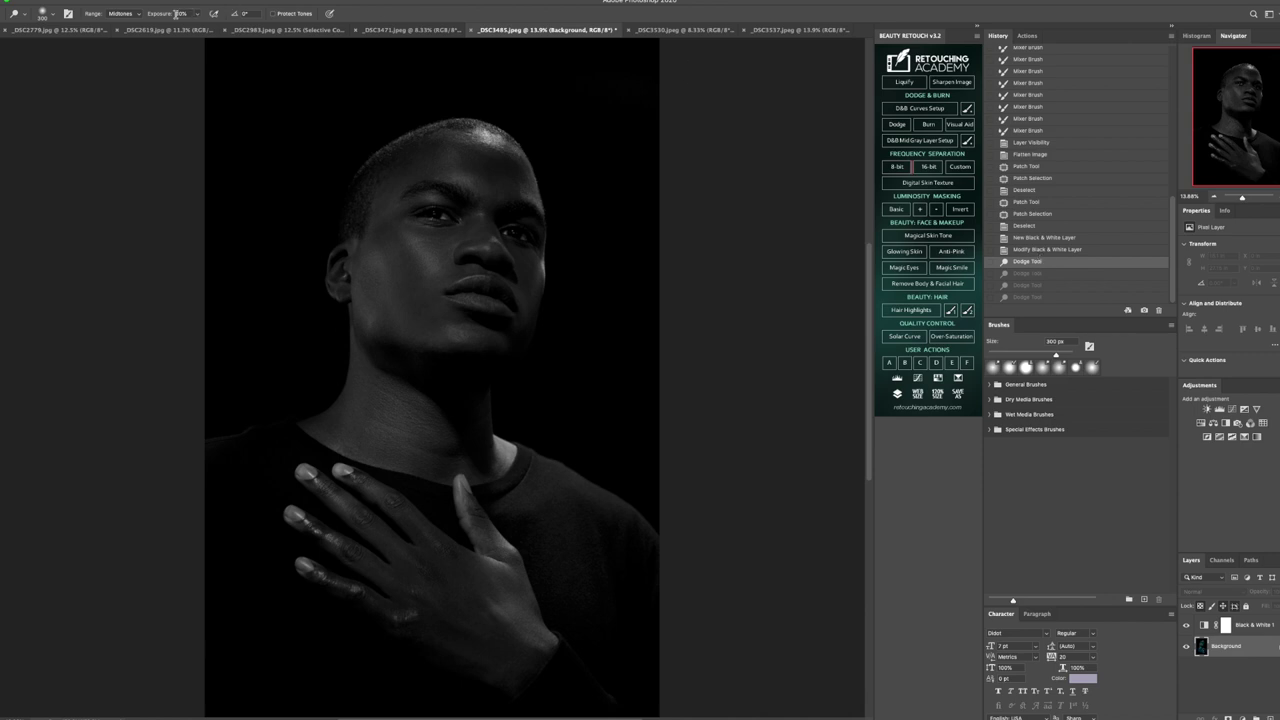
left_click(1024, 250)
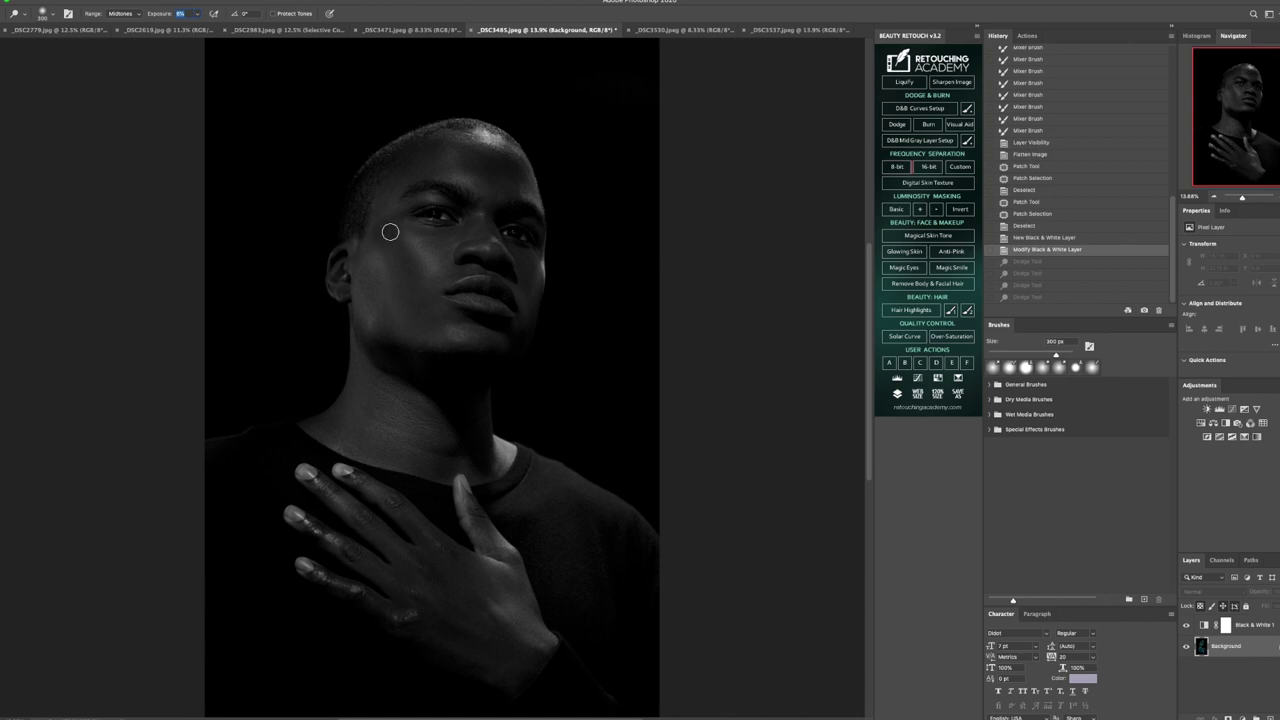
- Dodge highlights on the cheek, brow and eye with a 400-600 px brush
left_click(390, 232)
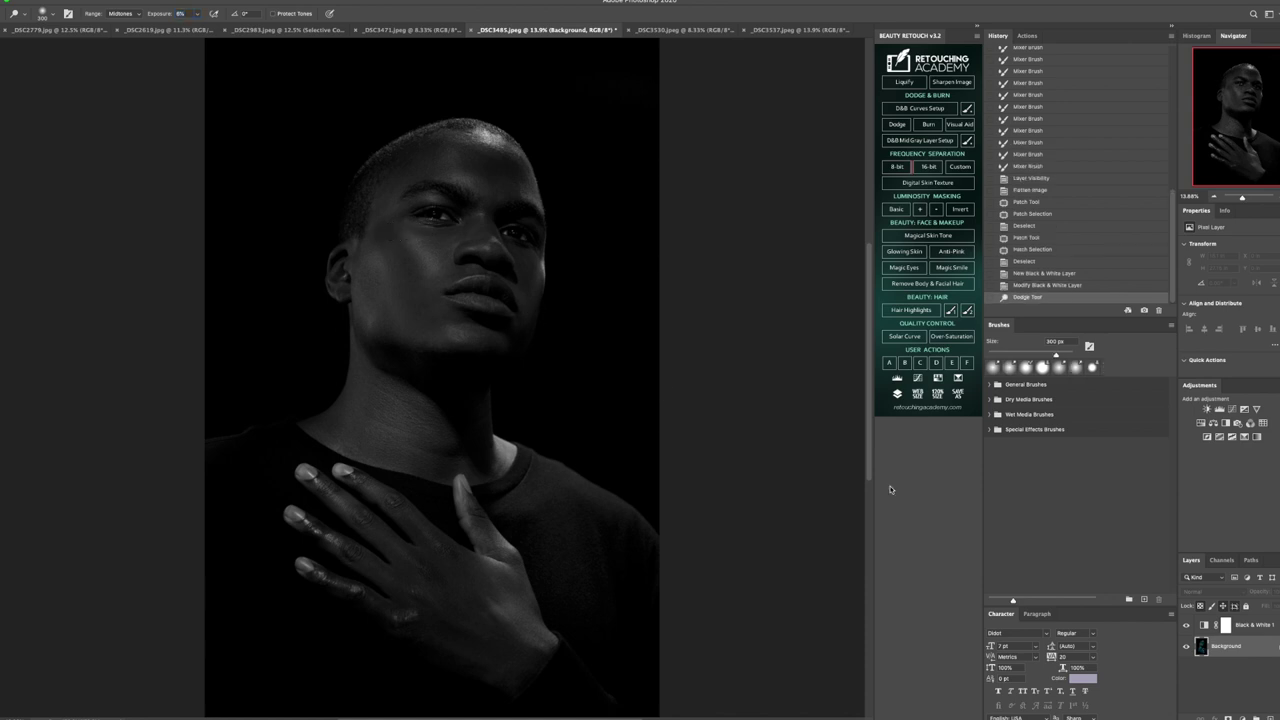
key("bracketright")
left_click_drag(397, 229, 425, 280)
left_click(400, 236)
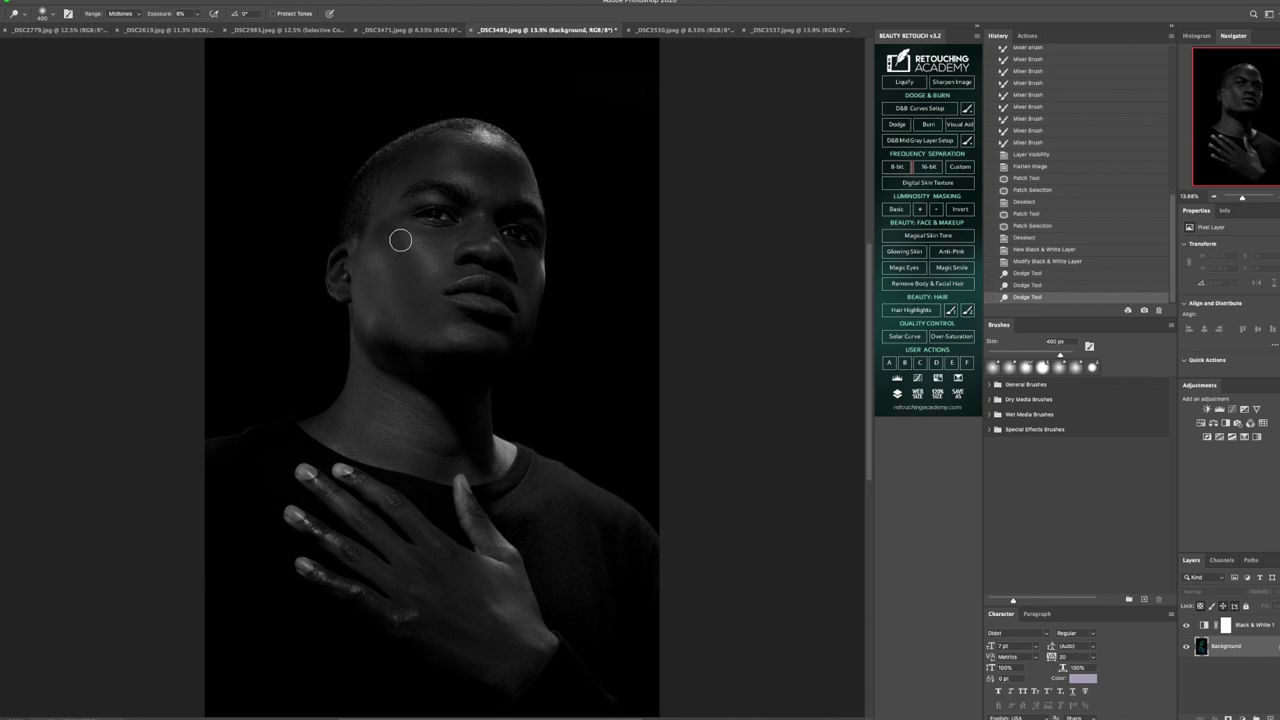
left_click_drag(400, 239, 434, 289)
key("bracketright")
key("bracketright")
left_click(515, 180)
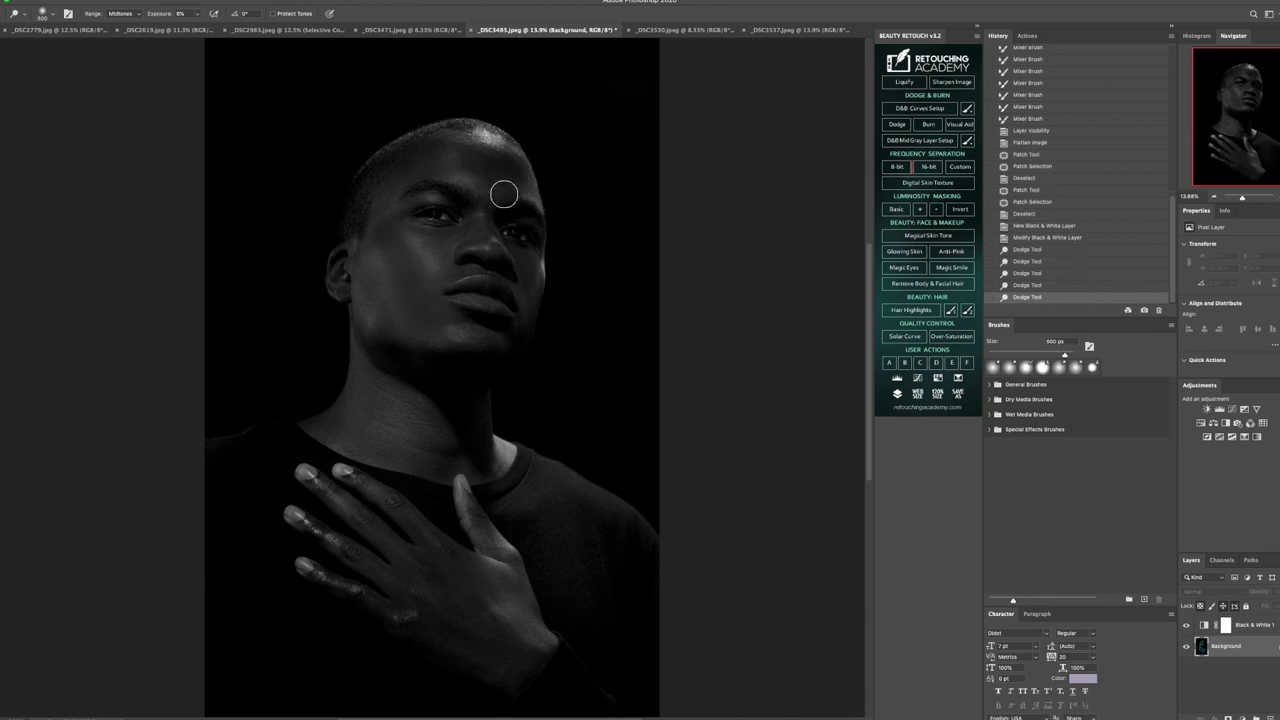
key("bracketleft")
key("bracketleft")
left_click(463, 208)
left_click_drag(436, 198, 476, 219)
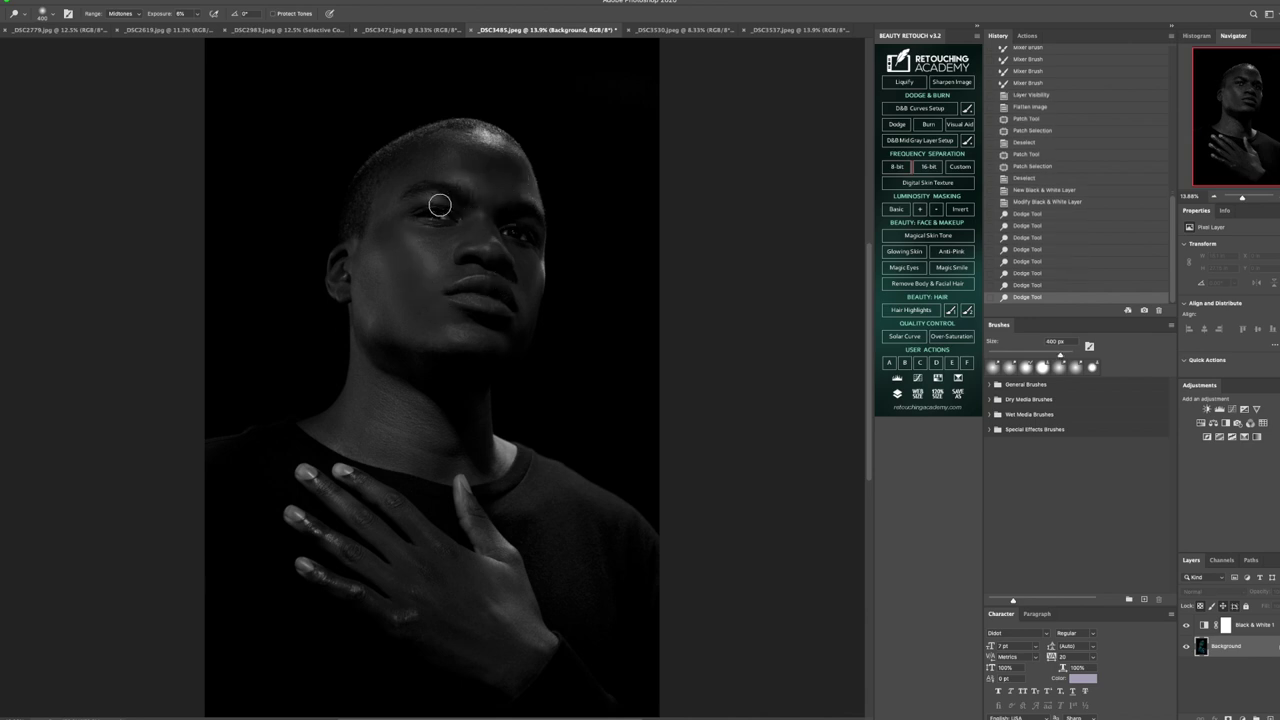
- Hide the Black & White 1 layer and lighten further around the brow and eye
left_click(1186, 625)
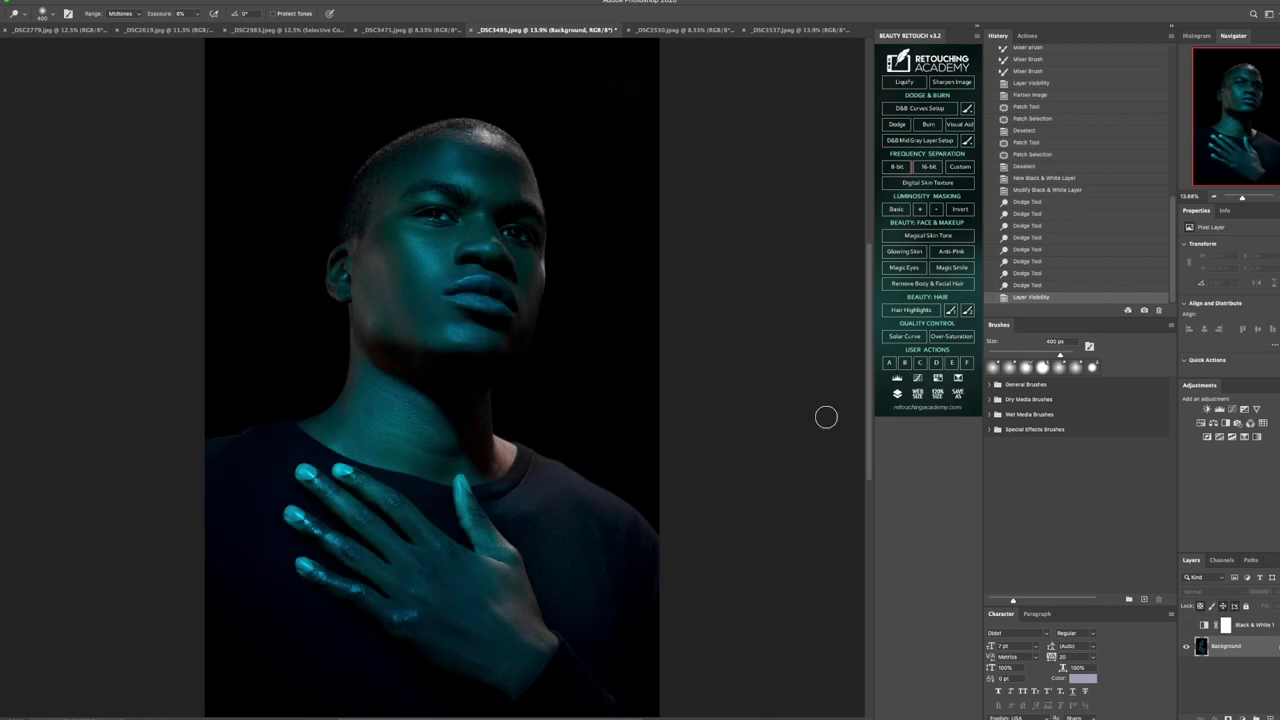
key("bracketleft")
key("bracketleft")
mouse_move(469, 212)
left_mouse_down()
mouse_move(432, 187)
mouse_move(474, 206)
mouse_move(416, 178)
mouse_move(535, 233)
mouse_move(497, 230)
mouse_move(545, 221)
mouse_move(498, 218)
mouse_move(538, 239)
mouse_move(497, 229)
mouse_move(543, 243)
left_mouse_up()
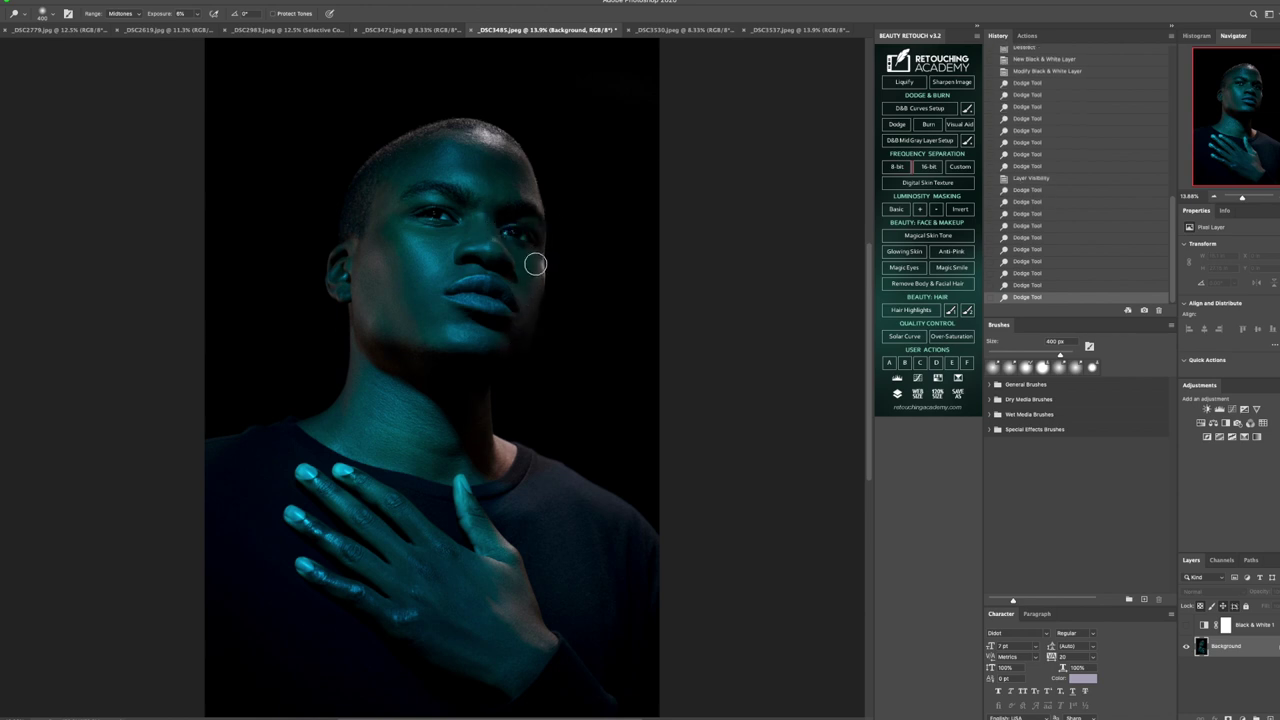
key("bracketleft")
mouse_move(507, 214)
left_mouse_down()
mouse_move(517, 206)
mouse_move(450, 224)
left_mouse_up()
- Dodge the lips and fingers, then start flattening the image from the layer menu
key("bracketright")
mouse_move(481, 279)
left_mouse_down()
mouse_move(510, 308)
mouse_move(471, 289)
mouse_move(503, 282)
mouse_move(504, 265)
mouse_move(439, 247)
mouse_move(506, 260)
left_mouse_up()
key("bracketleft")
key("bracketright")
key("bracketleft")
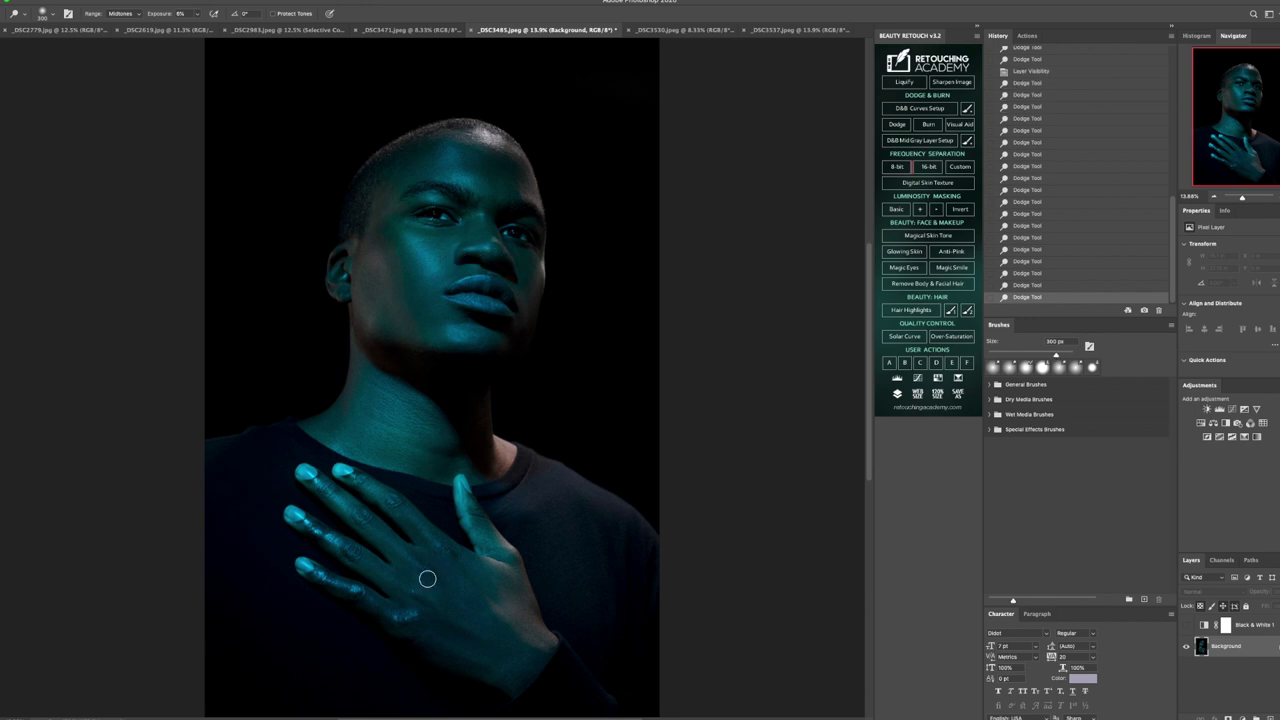
mouse_move(301, 514)
left_mouse_down()
mouse_move(340, 544)
mouse_move(295, 514)
left_mouse_up()
key("bracketright")
key("bracketright")
key("bracketleft")
key("bracketright")
key("bracketleft")
key("bracketleft")
key("bracketleft")
key("bracketright")
right_click(1240, 670)
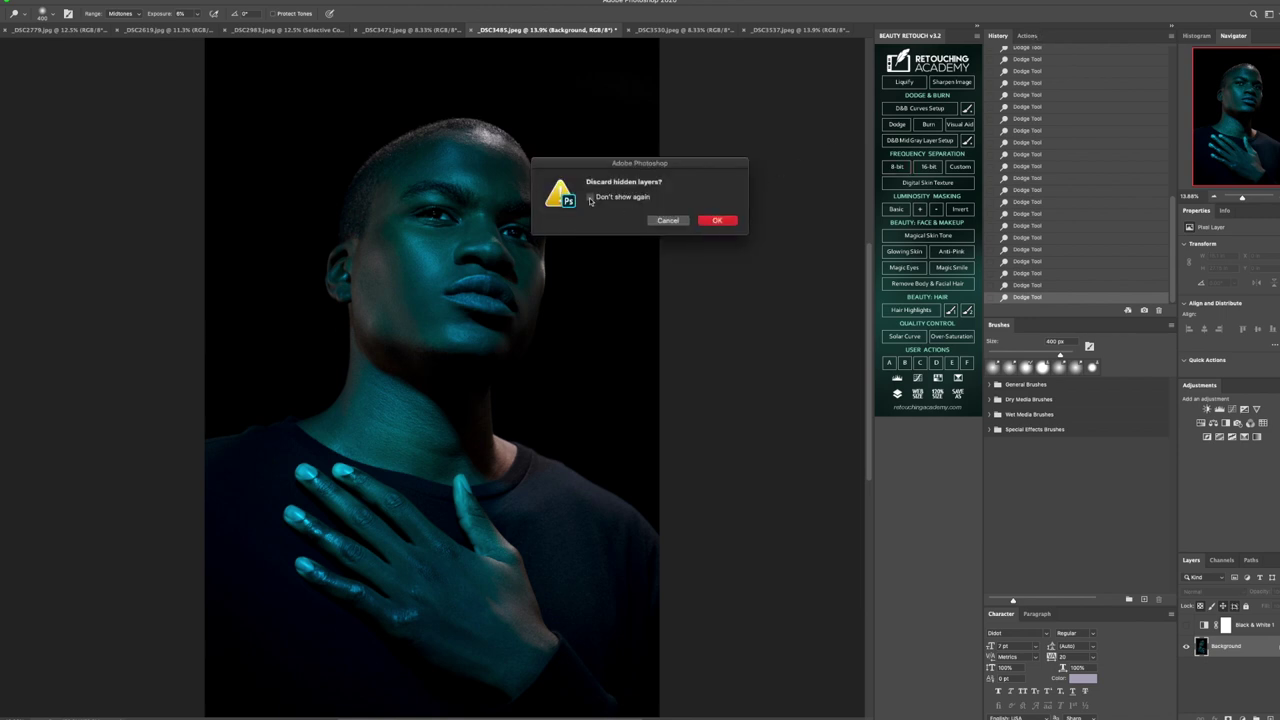
- Discard the hidden layer, run the Even Skin Tones action accepting its Gradient Map, and select Background
key("Return")
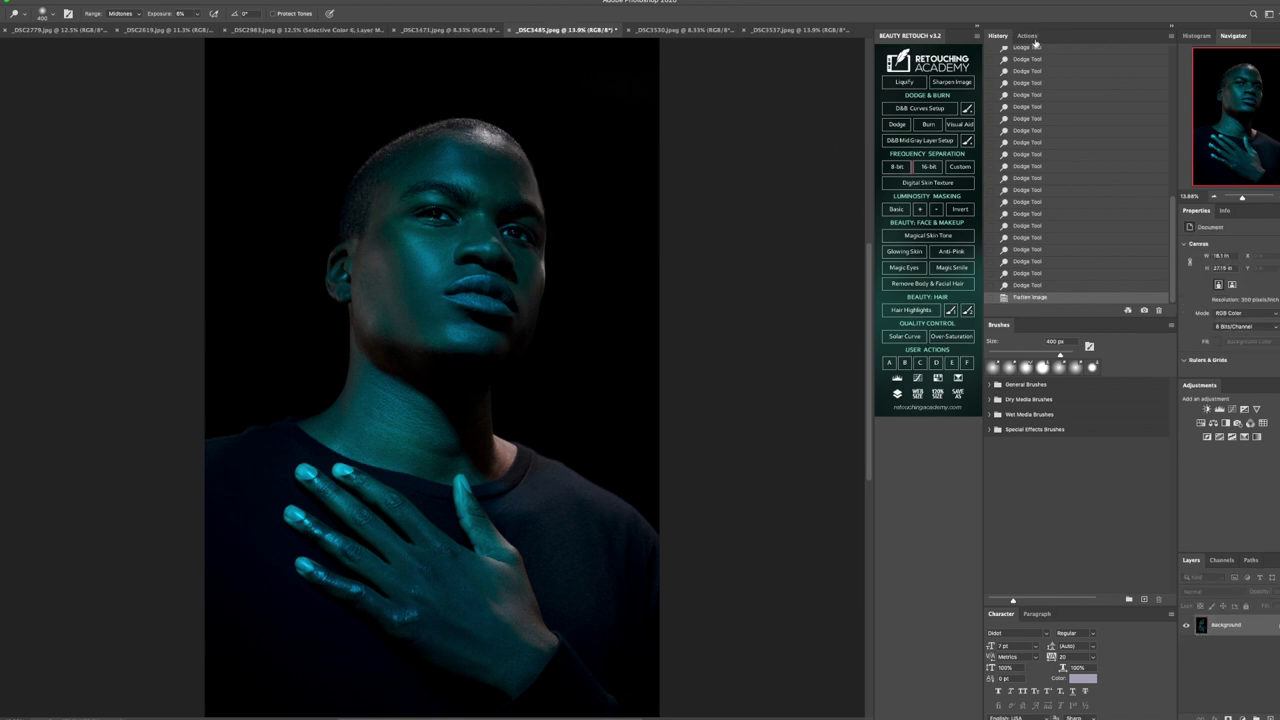
left_click(1030, 36)
left_click(1018, 51)
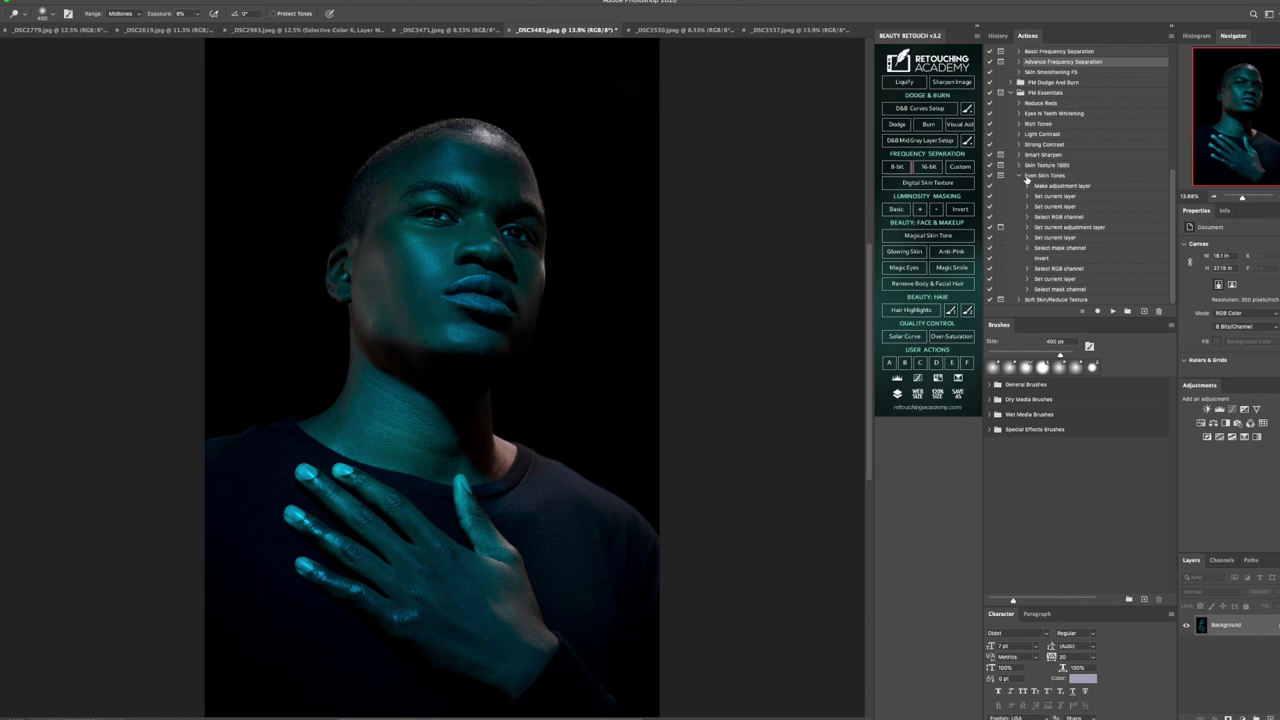
left_click(1037, 176)
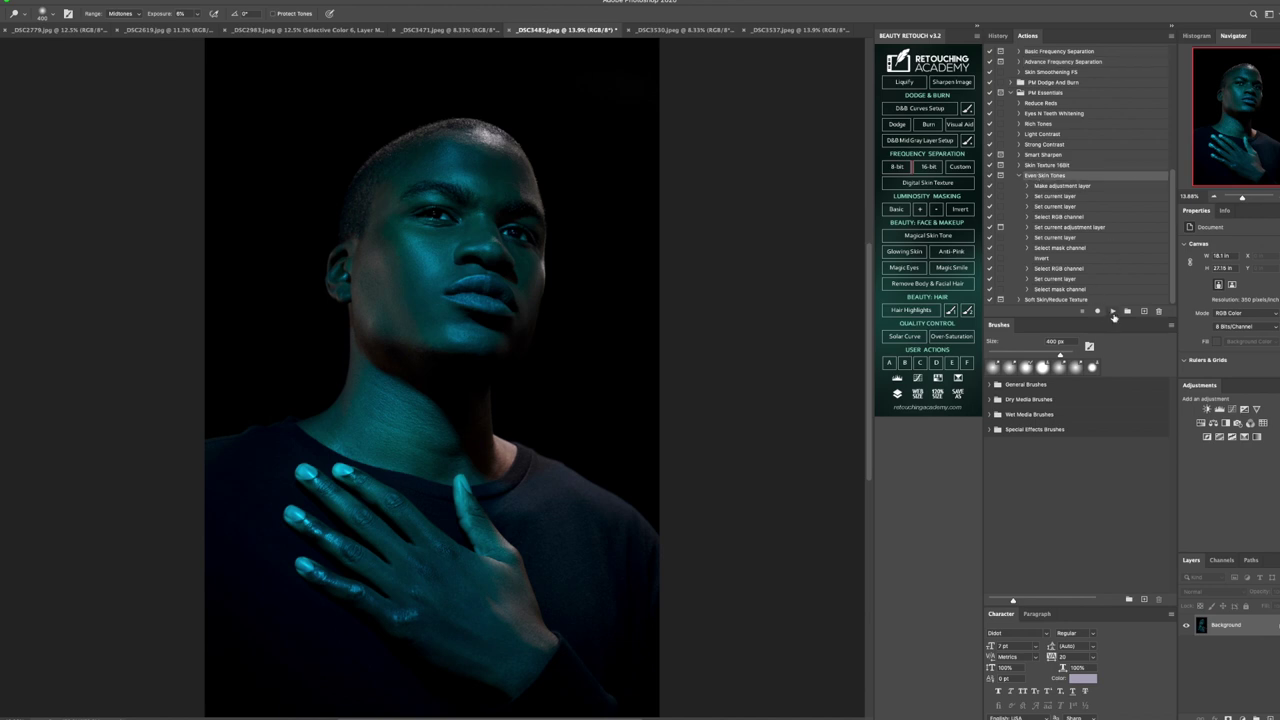
left_click(1113, 313)
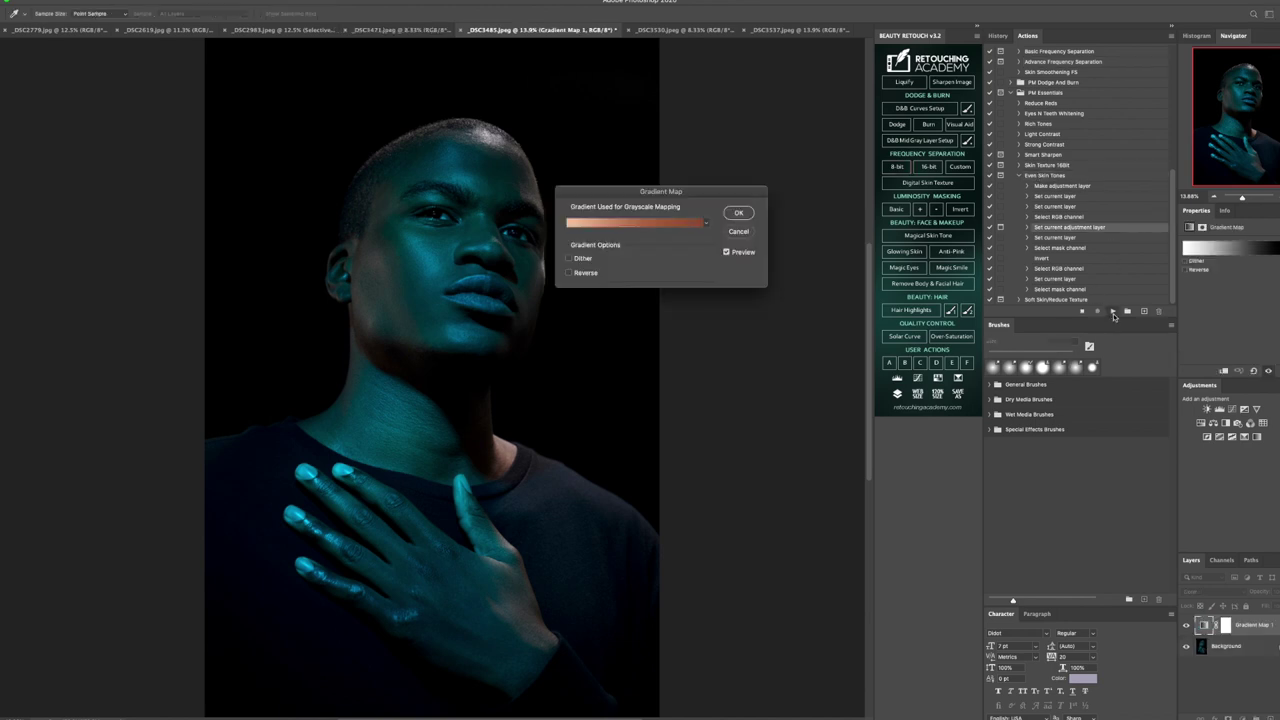
left_click(740, 218)
left_click(1224, 646)
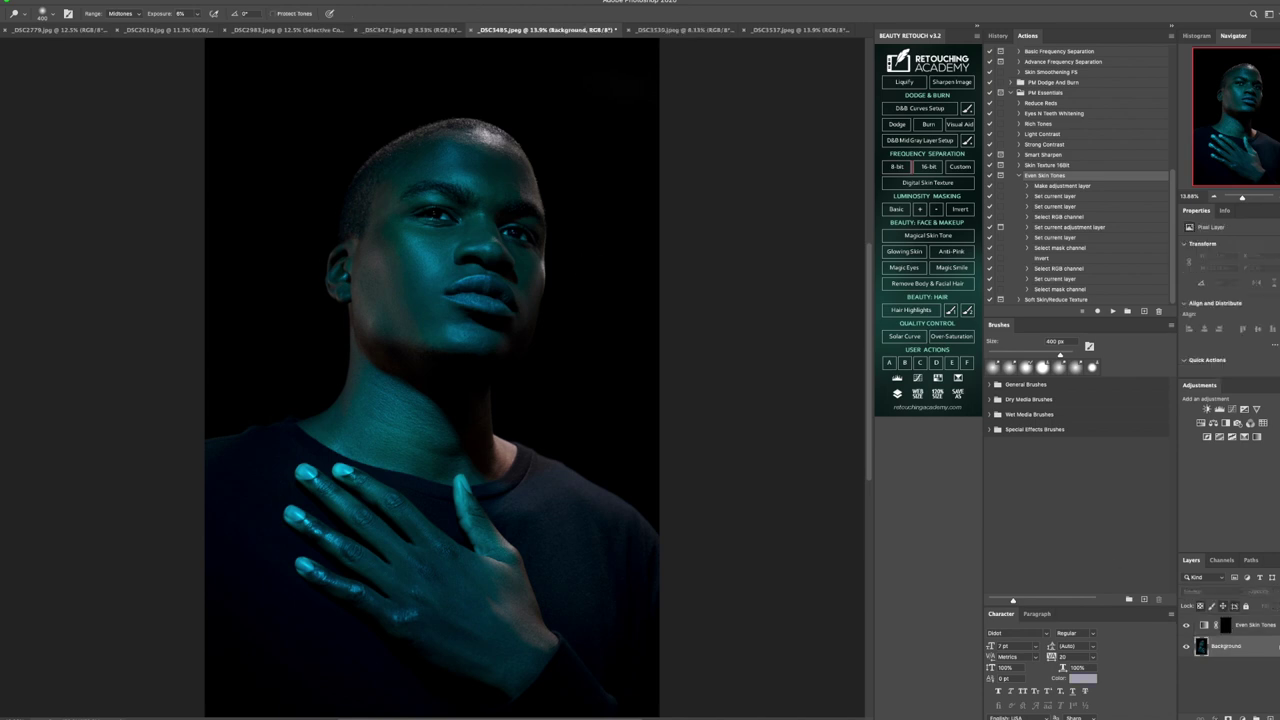
- Blend the face skin on Background with the Mixer Brush, sized between 300 and 500 px
key("b")
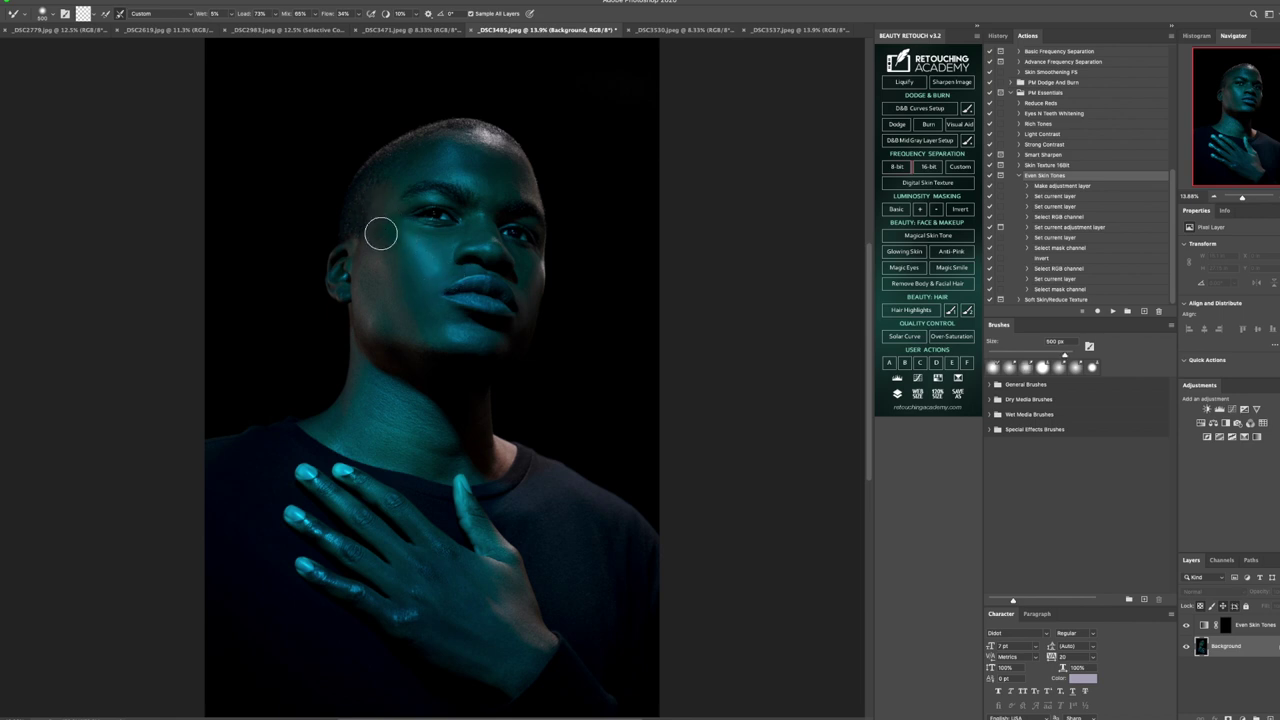
key("bracketleft")
key("bracketleft")
key("bracketright")
key("bracketleft")
key("bracketright")
key("bracketright")
key("bracketleft")
key("bracketleft")
key("bracketright")
key("bracketright")
key("bracketleft")
key("bracketleft")
- Zoom in to inspect the face and eyes, then fit the whole portrait on screen
key("z")
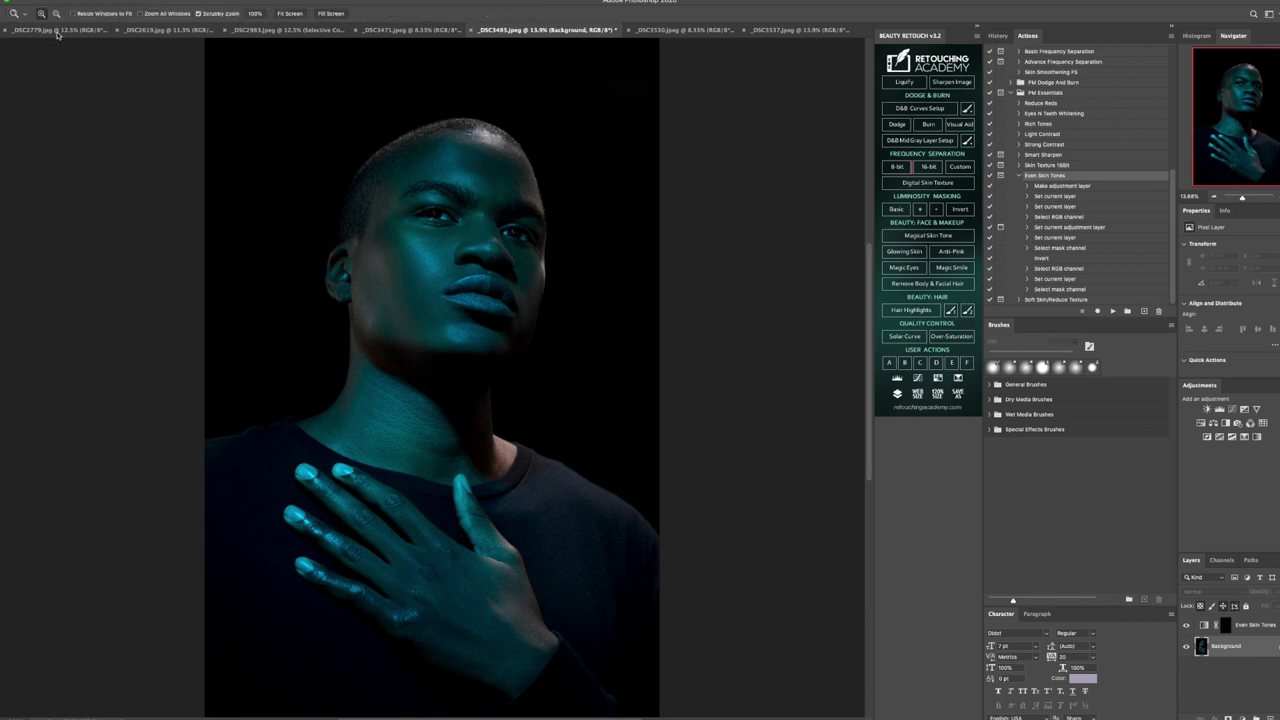
left_click(462, 177)
left_click(408, 252)
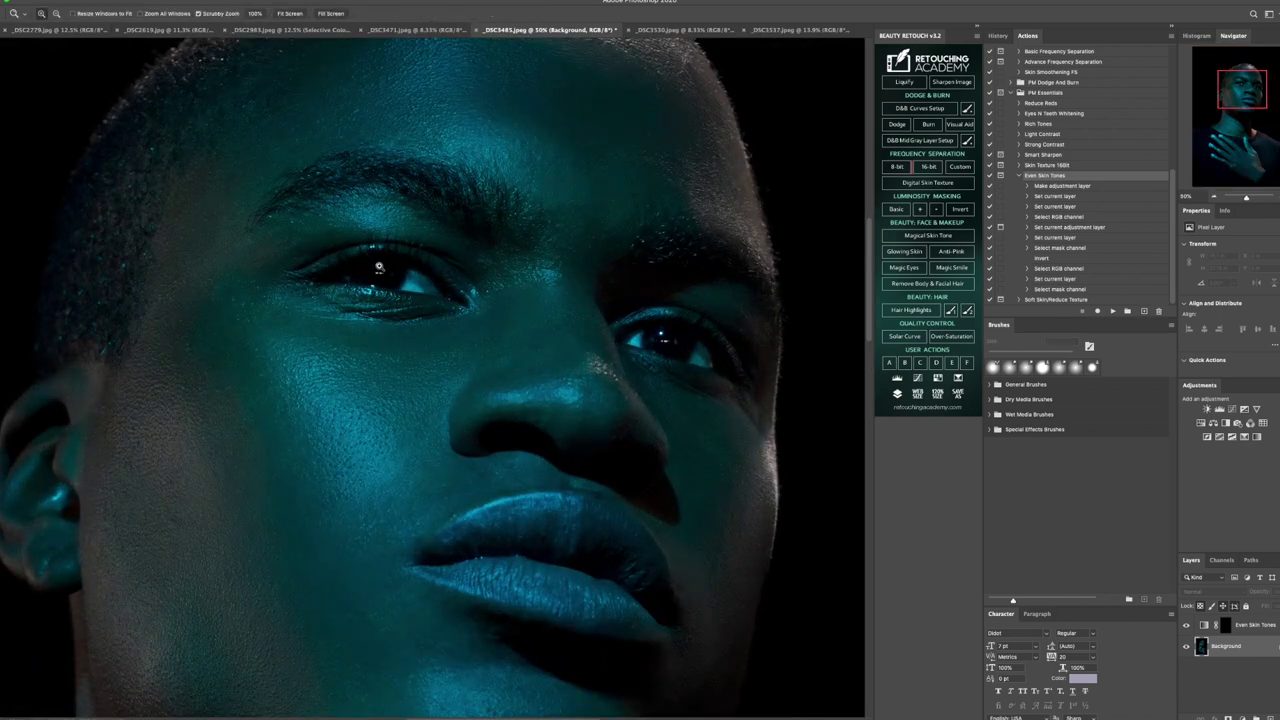
left_click(386, 200)
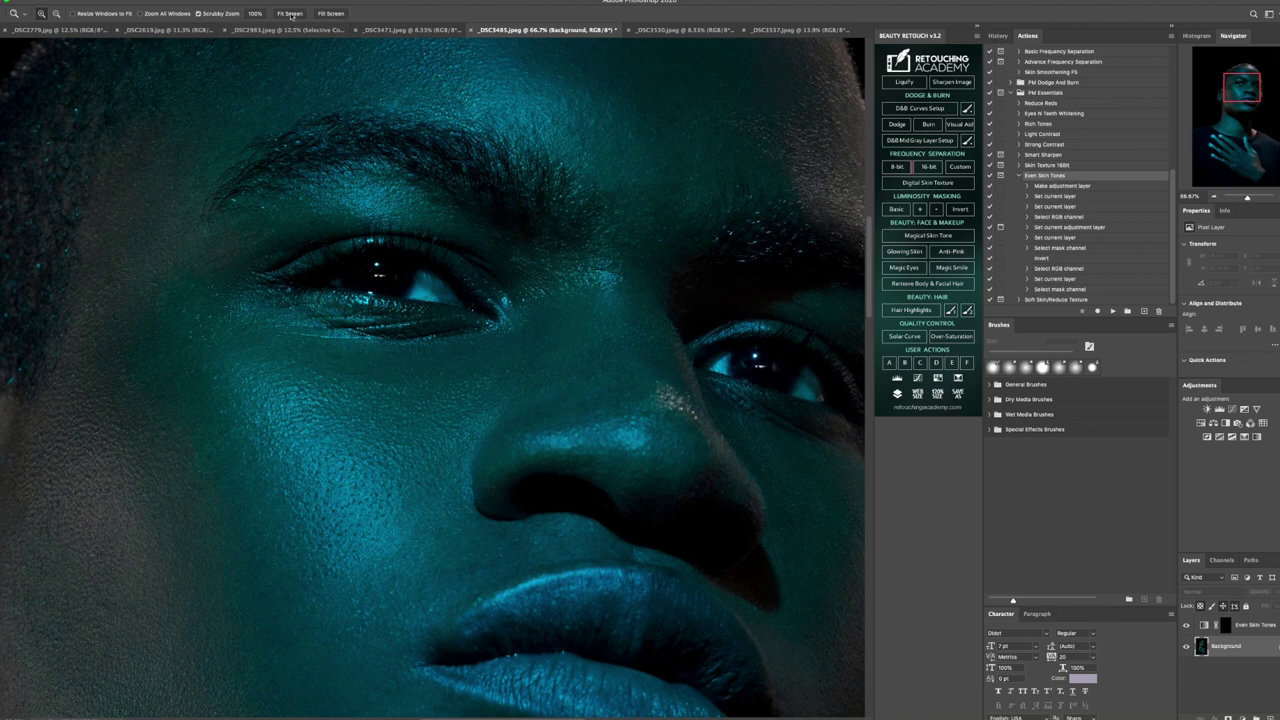
left_click(290, 14)
- Compare against the original snapshot in History, then return to the latest state
scroll(1076, 180, "up", 2)
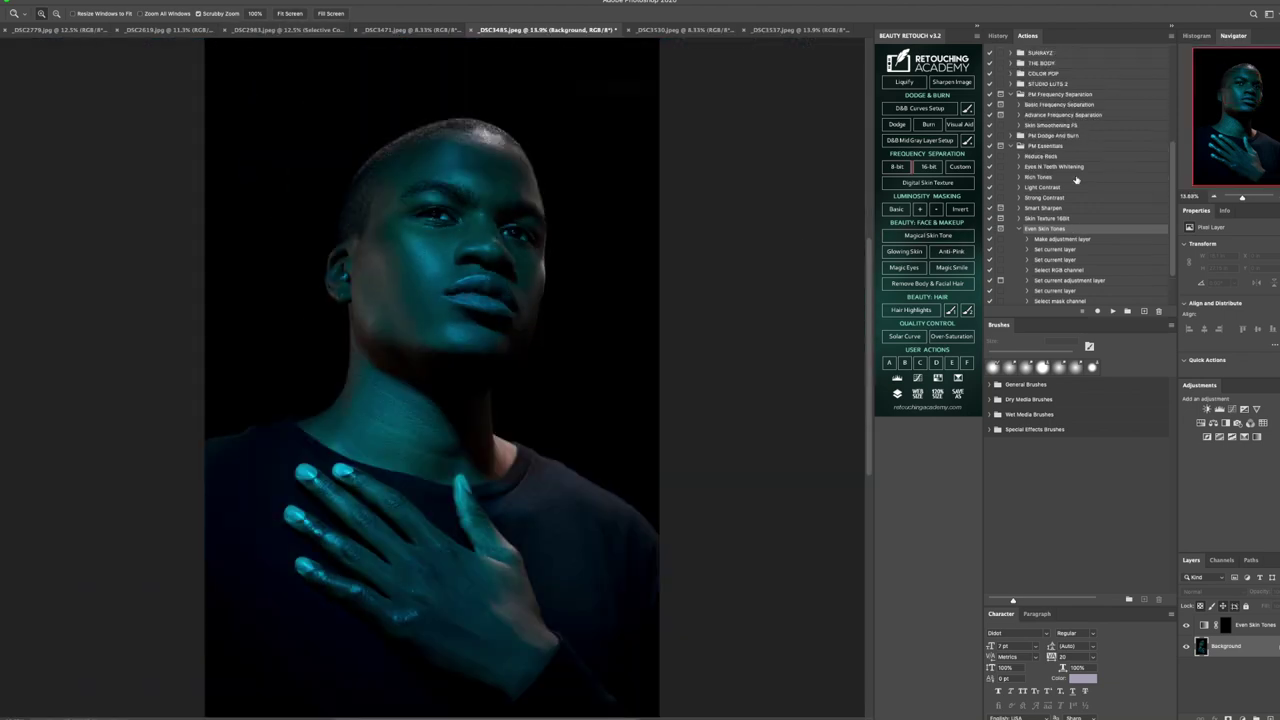
left_click(998, 35)
scroll(1048, 60, "up", 5)
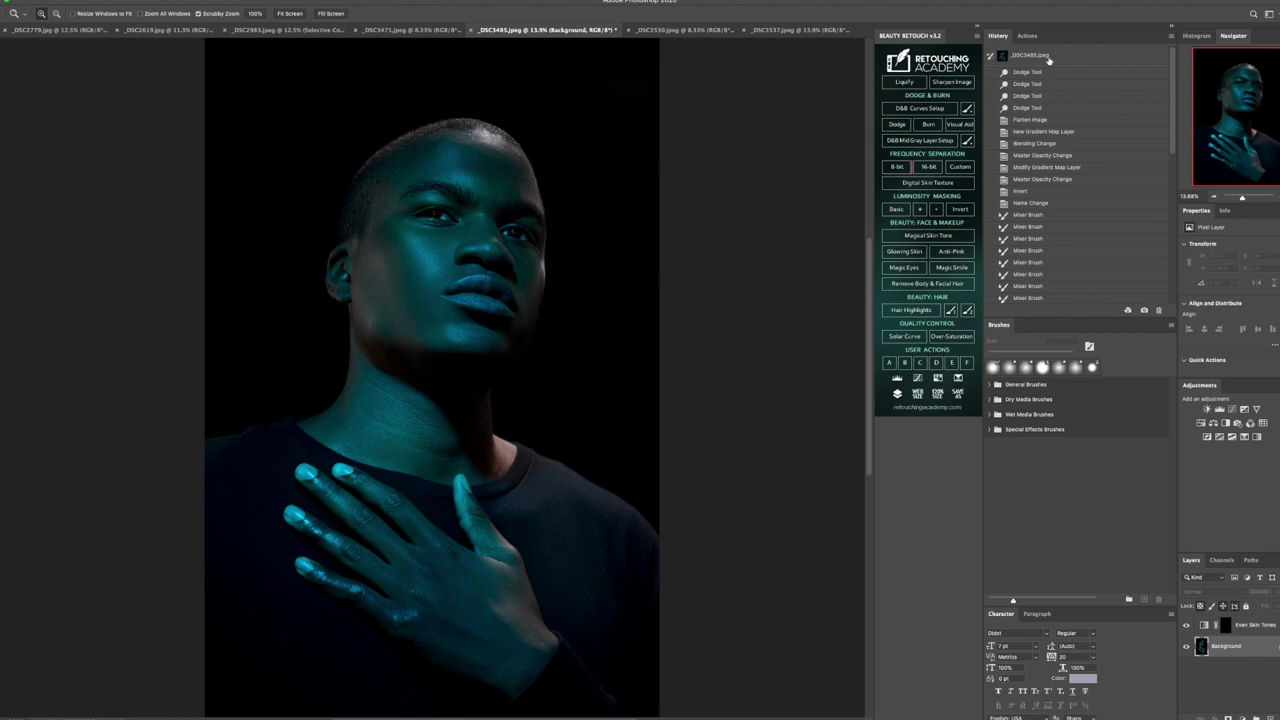
left_click(1048, 60)
scroll(1052, 265, "down", 10)
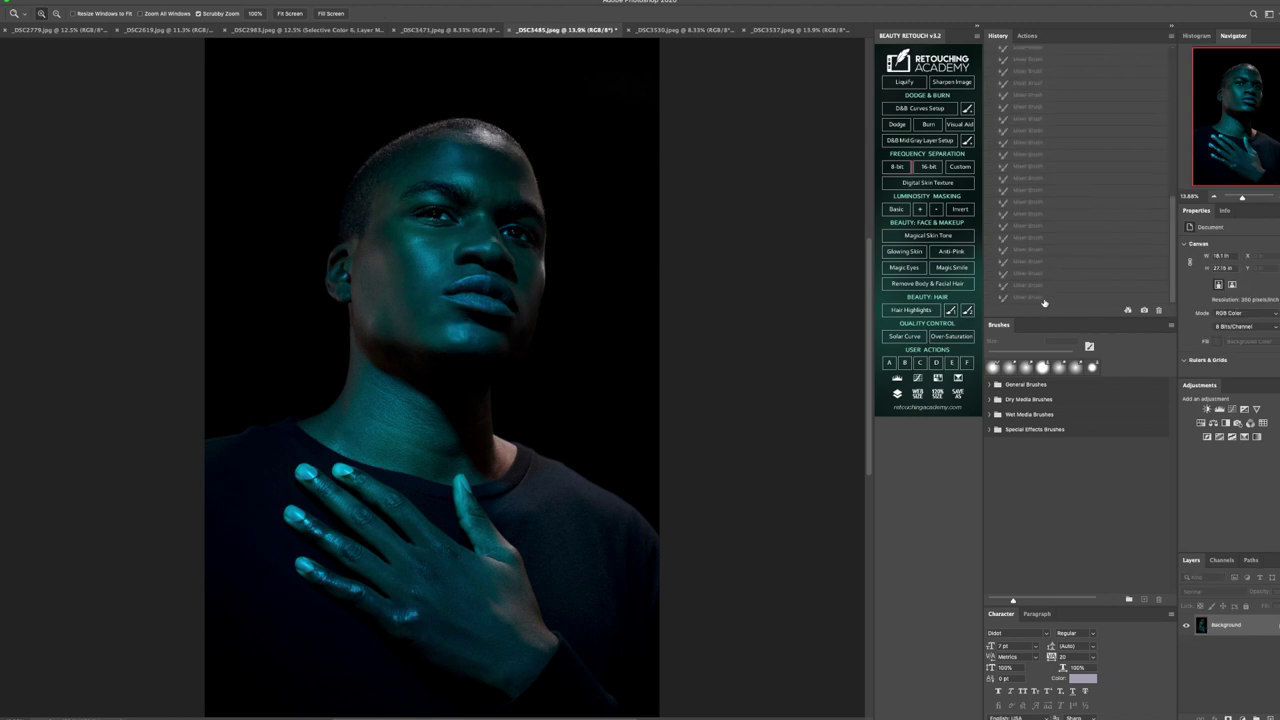
left_click(1043, 299)
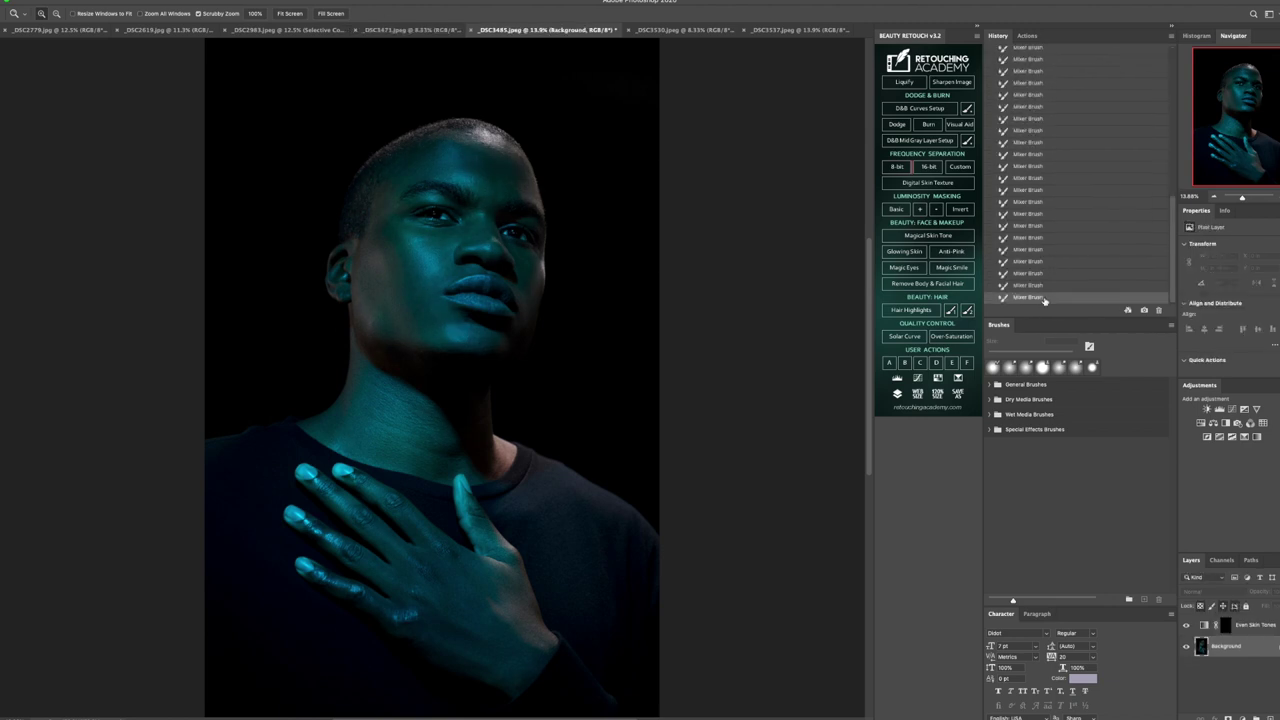
- Browse the PM Essentials actions, then flatten the image into a single Background layer
left_click(1029, 35)
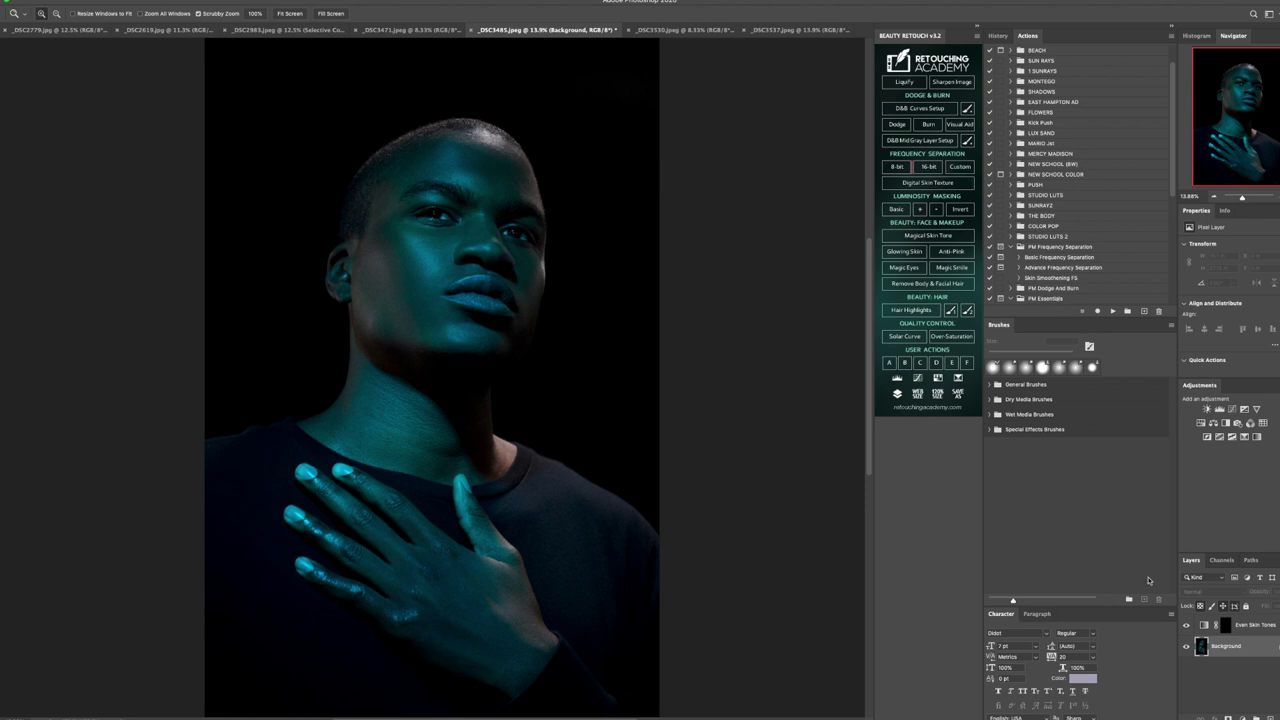
scroll(1055, 257, "down", 2)
left_click(1011, 244)
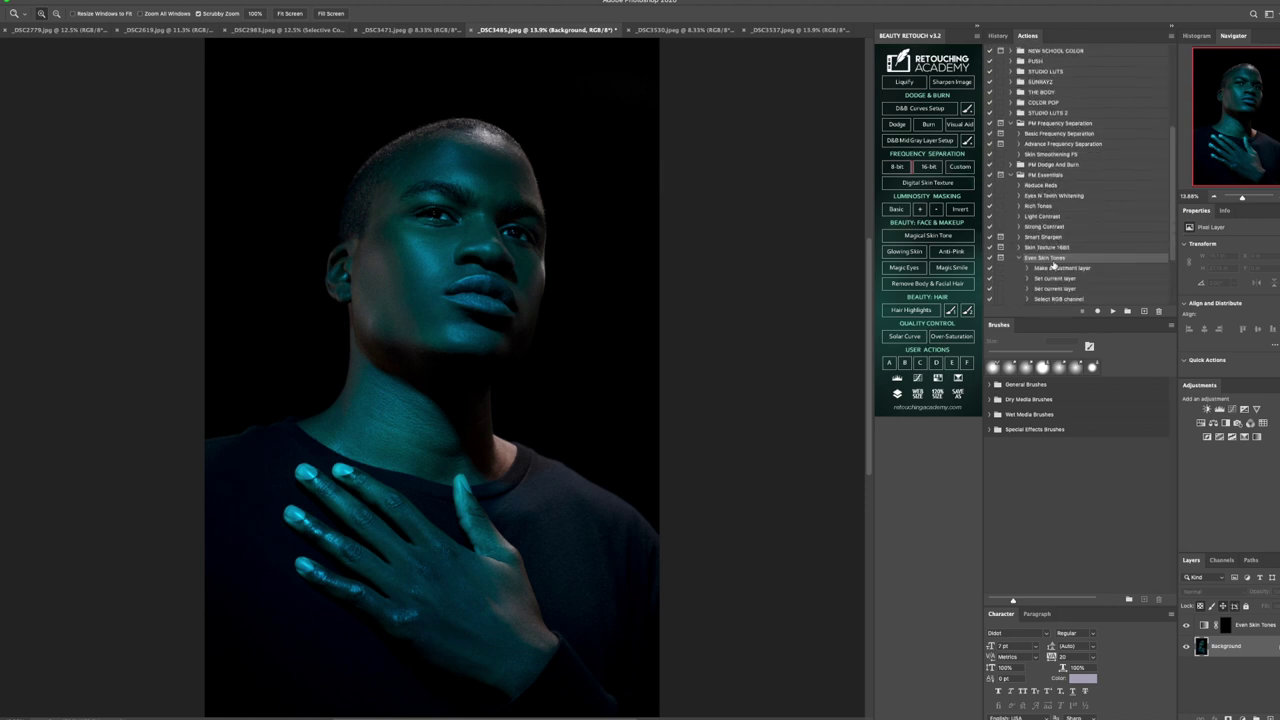
left_click(1019, 192)
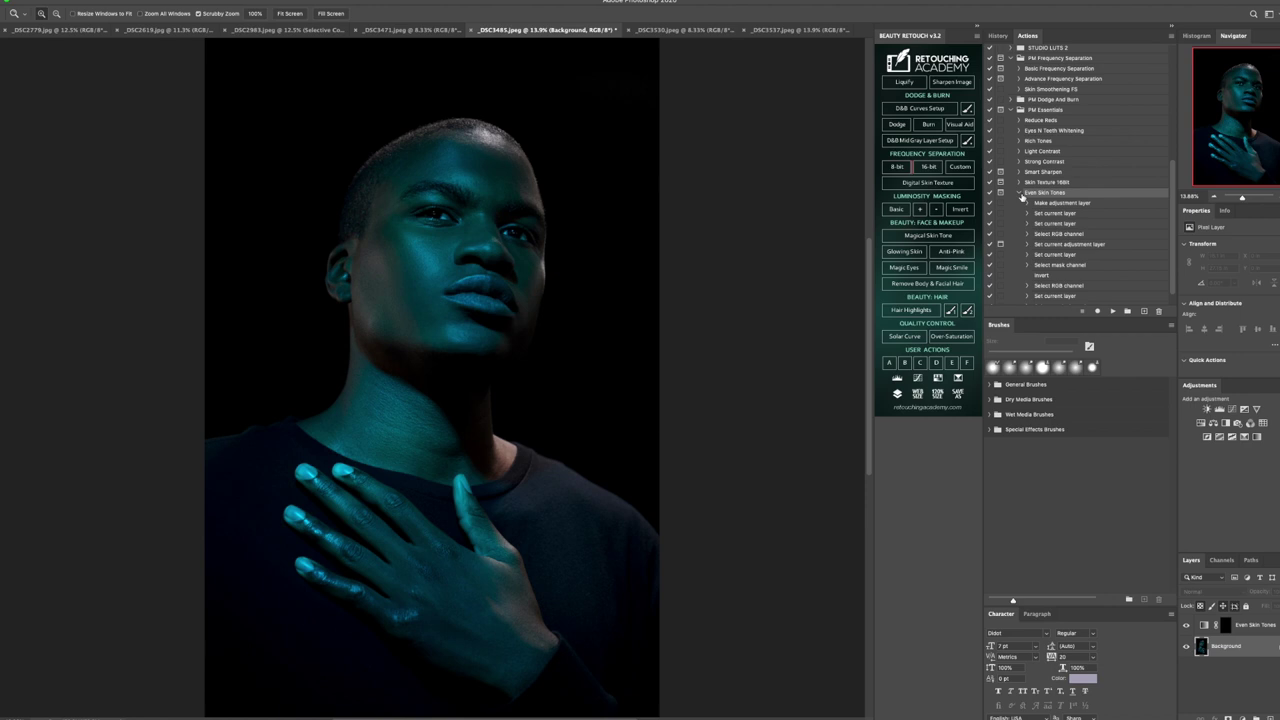
right_click(1231, 654)
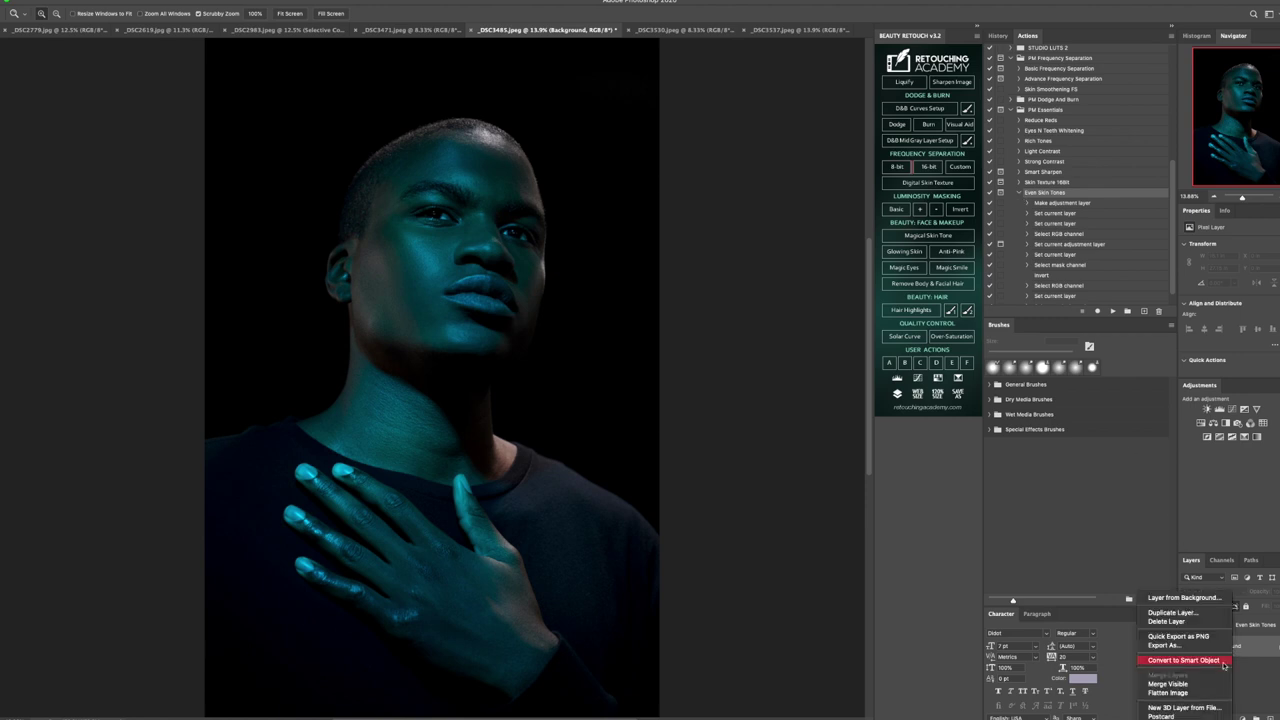
left_click(1180, 690)
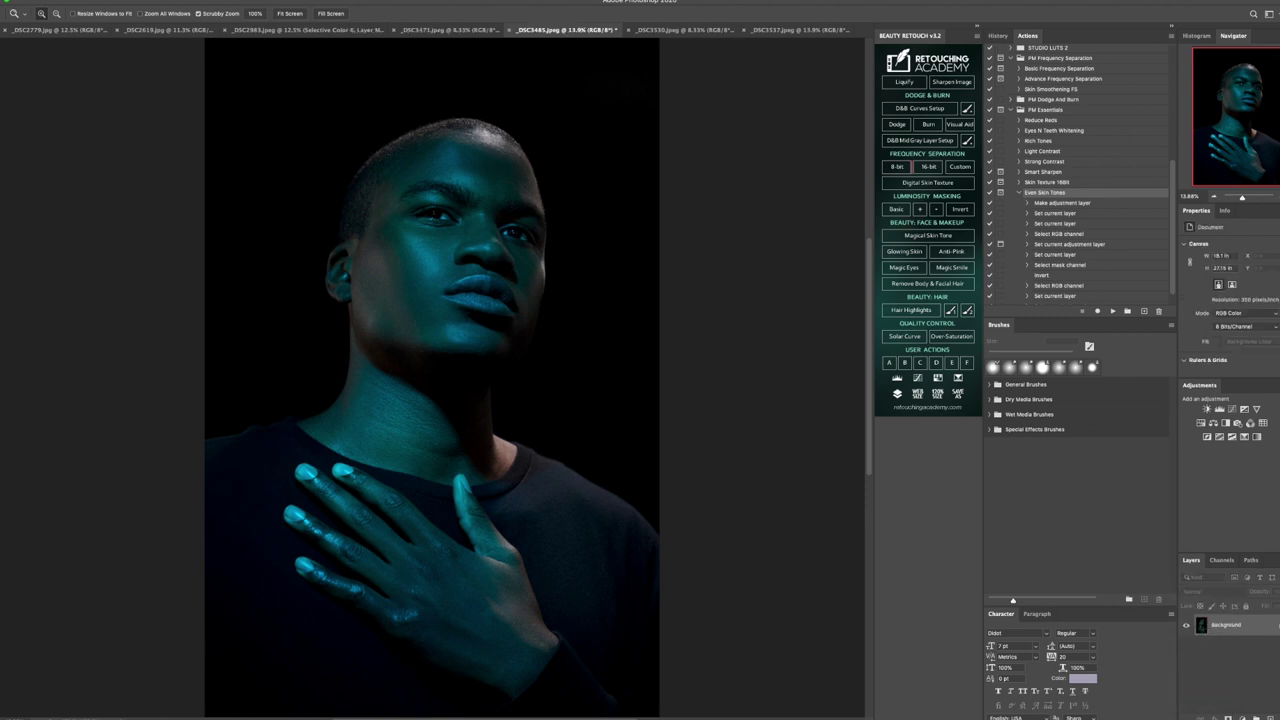
- Run the Skin Smoothening FS action from PM Frequency Separation, then select the Background layer
key("b")
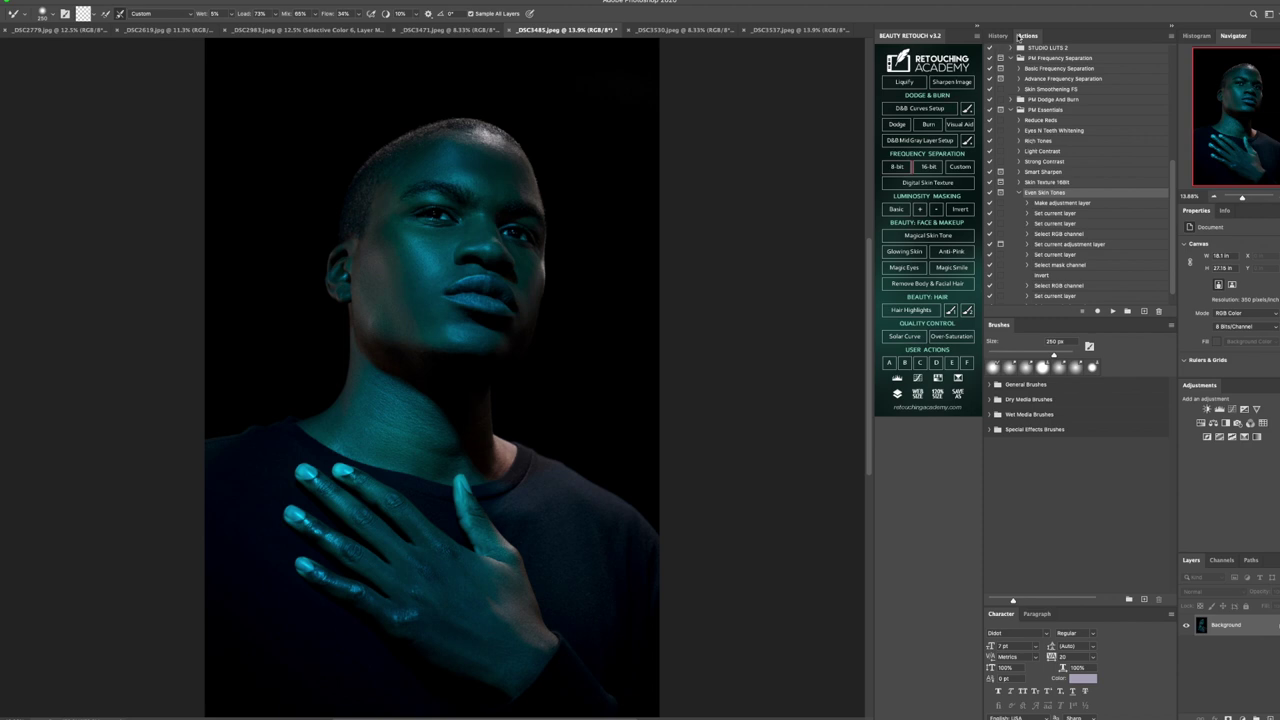
left_click(1022, 194)
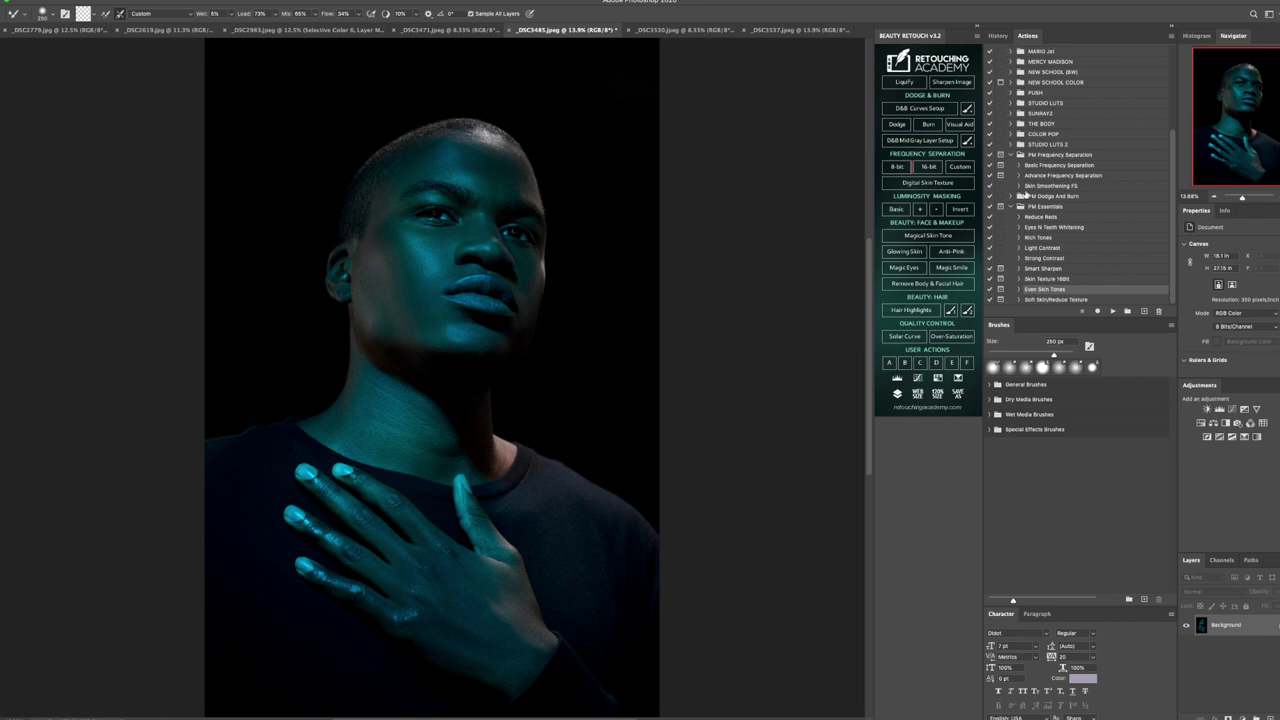
left_click(1018, 156)
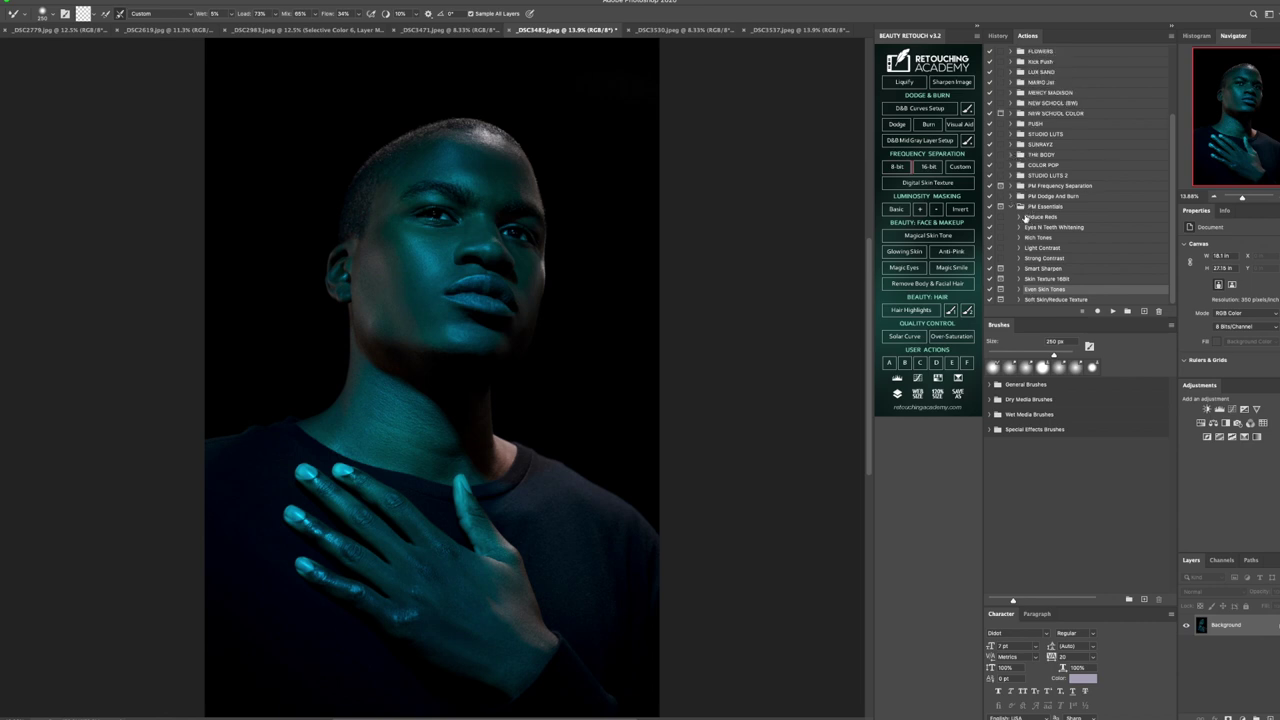
left_click(1018, 207)
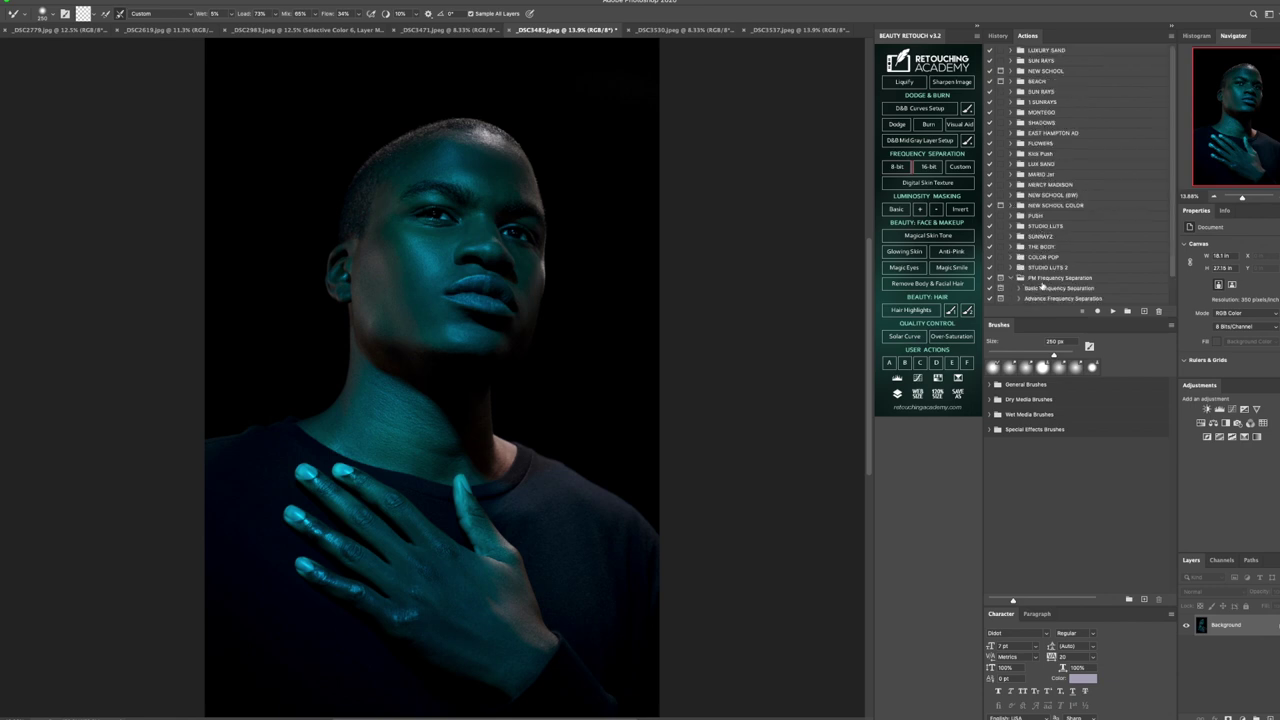
left_click(1011, 279)
left_click(1052, 281)
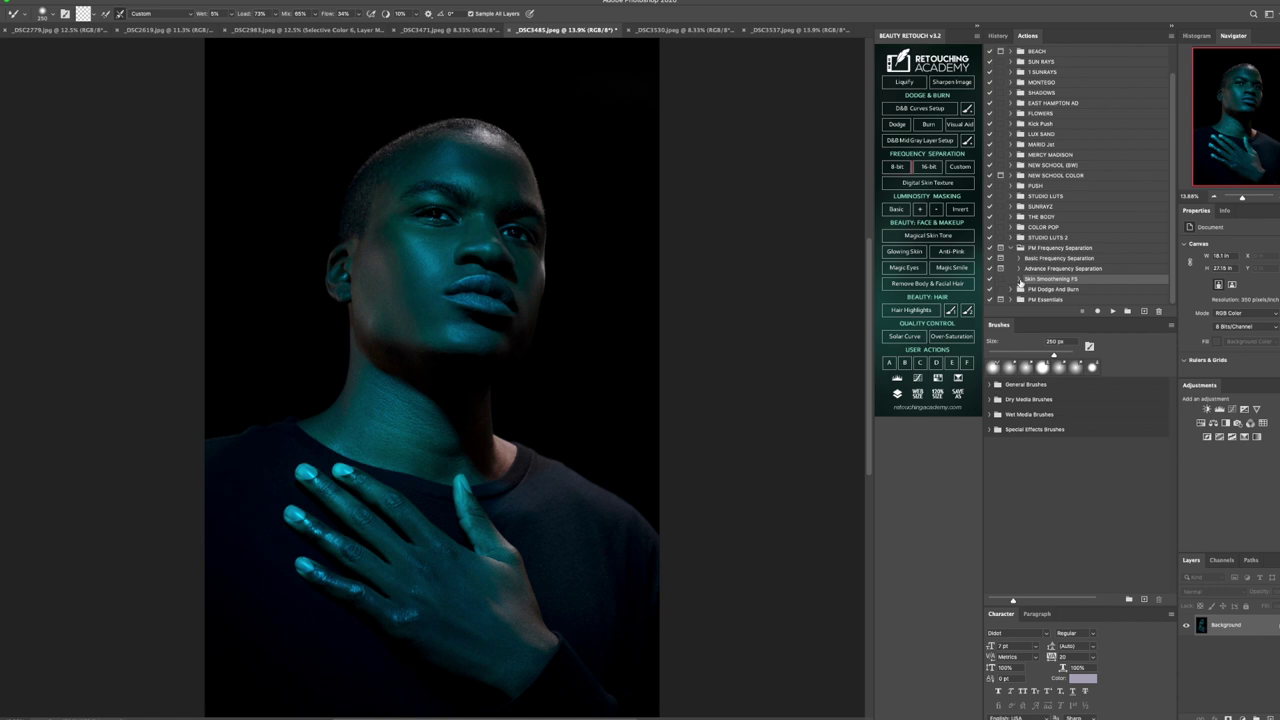
left_click(1019, 280)
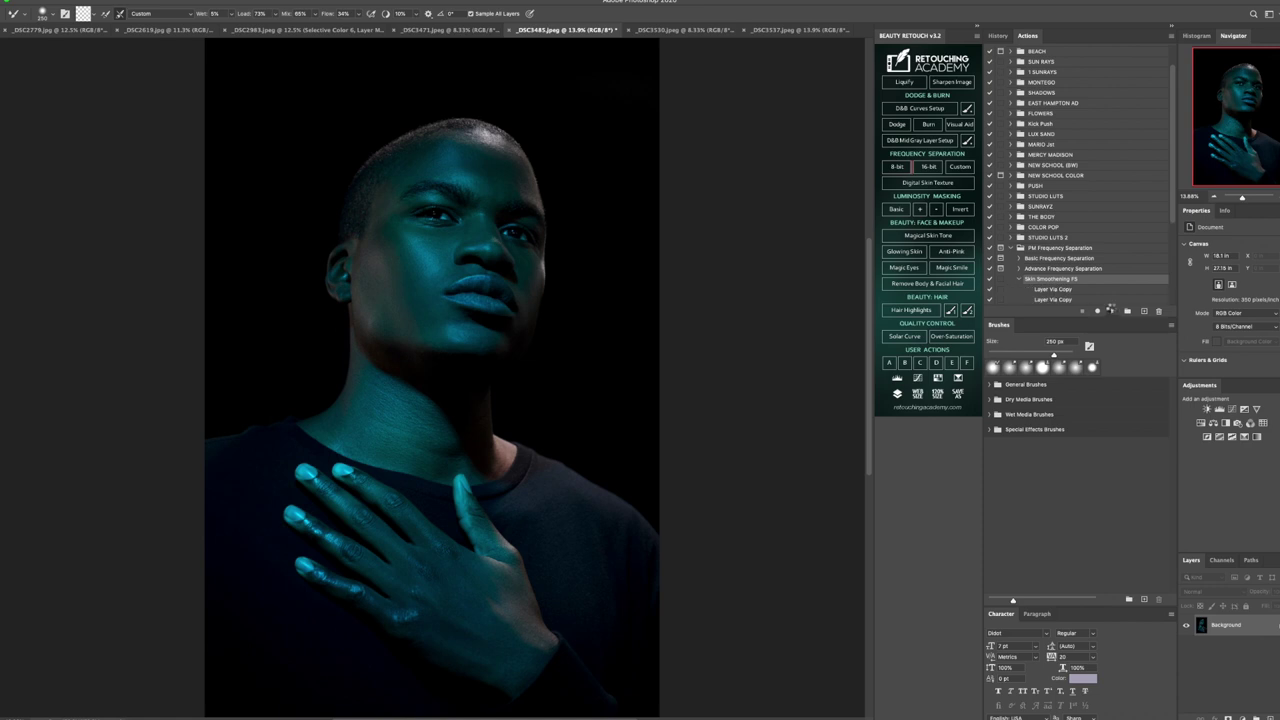
left_click(1112, 311)
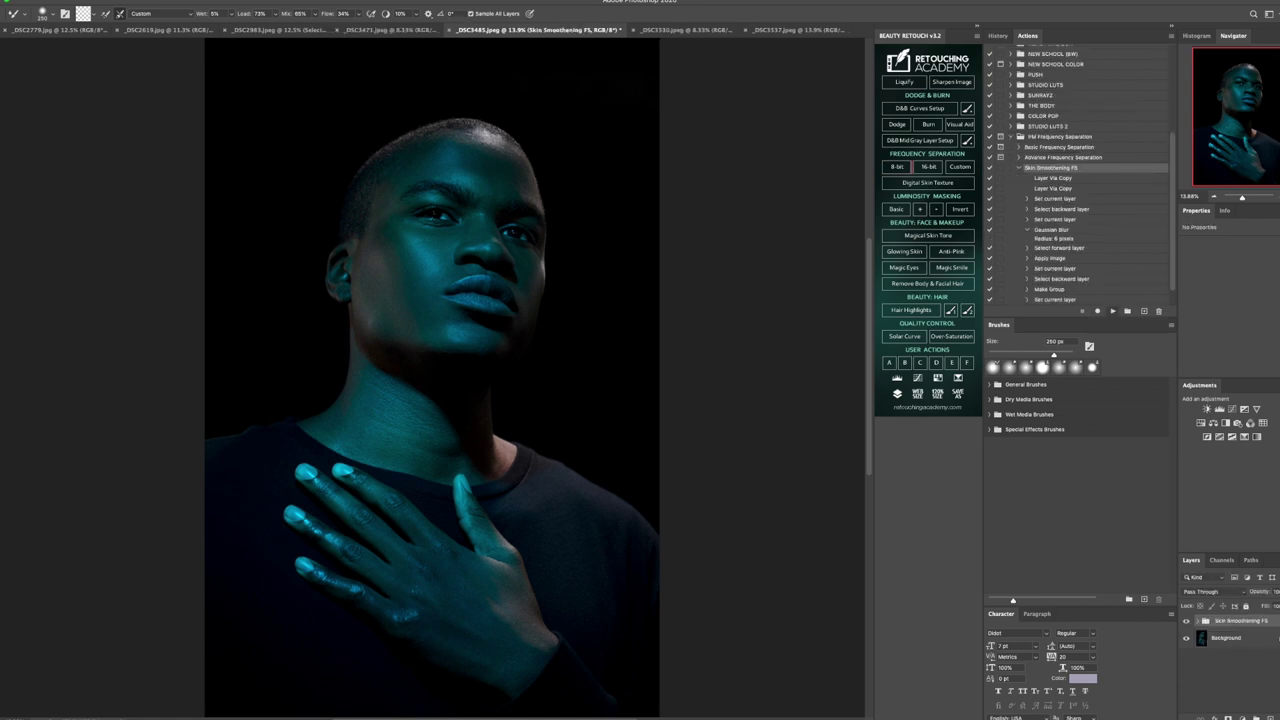
left_click(1247, 644)
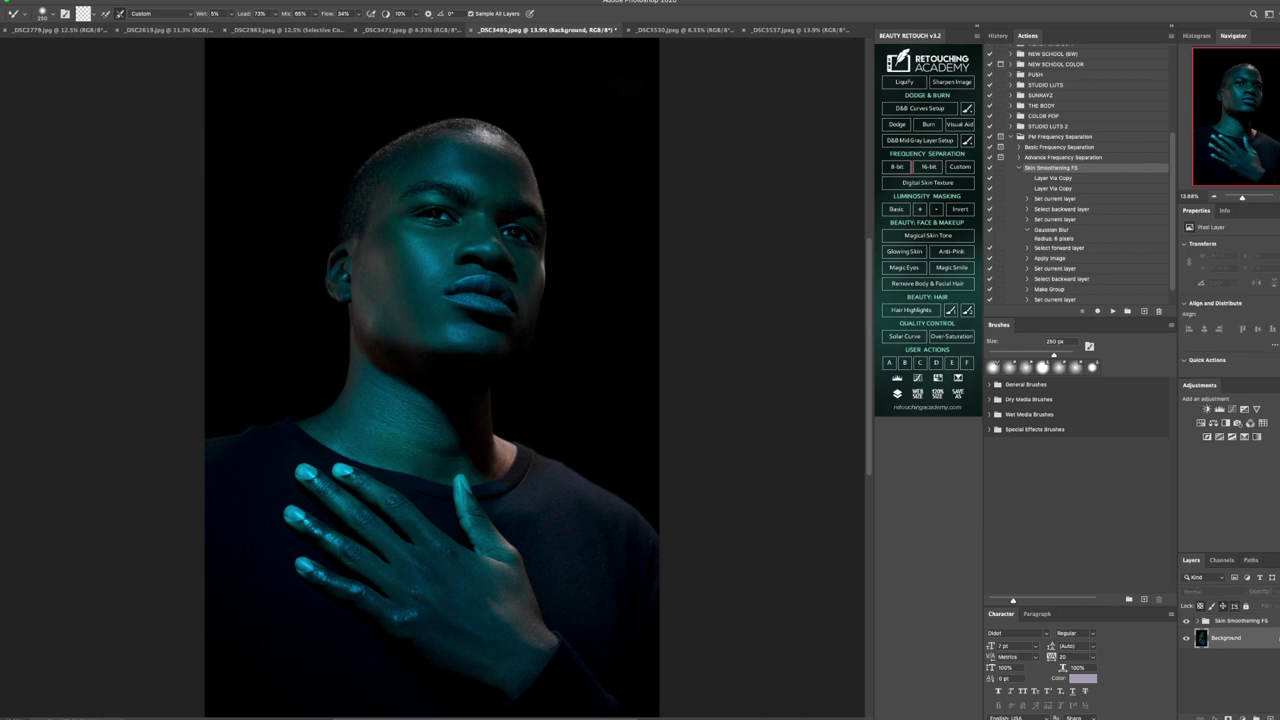
- Mixer-brush the face skin on Background, resizing between 300 and 600 px
key("bracketright")
key("bracketright")
key("bracketright")
key("bracketleft")
key("bracketleft")
key("bracketright")
key("bracketright")
key("bracketleft")
key("bracketleft")
key("bracketleft")
key("bracketright")
key("bracketleft")
key("bracketright")
key("bracketright")
key("bracketright")
key("bracketright")
key("bracketright")
- Blend the hand and neck skin, then flatten the Skin Smoothening FS group into the image
key("bracketleft")
key("bracketleft")
key("bracketleft")
key("bracketright")
key("bracketright")
key("bracketright")
key("bracketright")
key("bracketleft")
key("bracketleft")
key("bracketleft")
key("bracketleft")
key("bracketright")
key("bracketright")
key("bracketleft")
key("bracketleft")
key("bracketright")
key("bracketright")
key("bracketleft")
key("bracketright")
key("bracketright")
right_click(1225, 643)
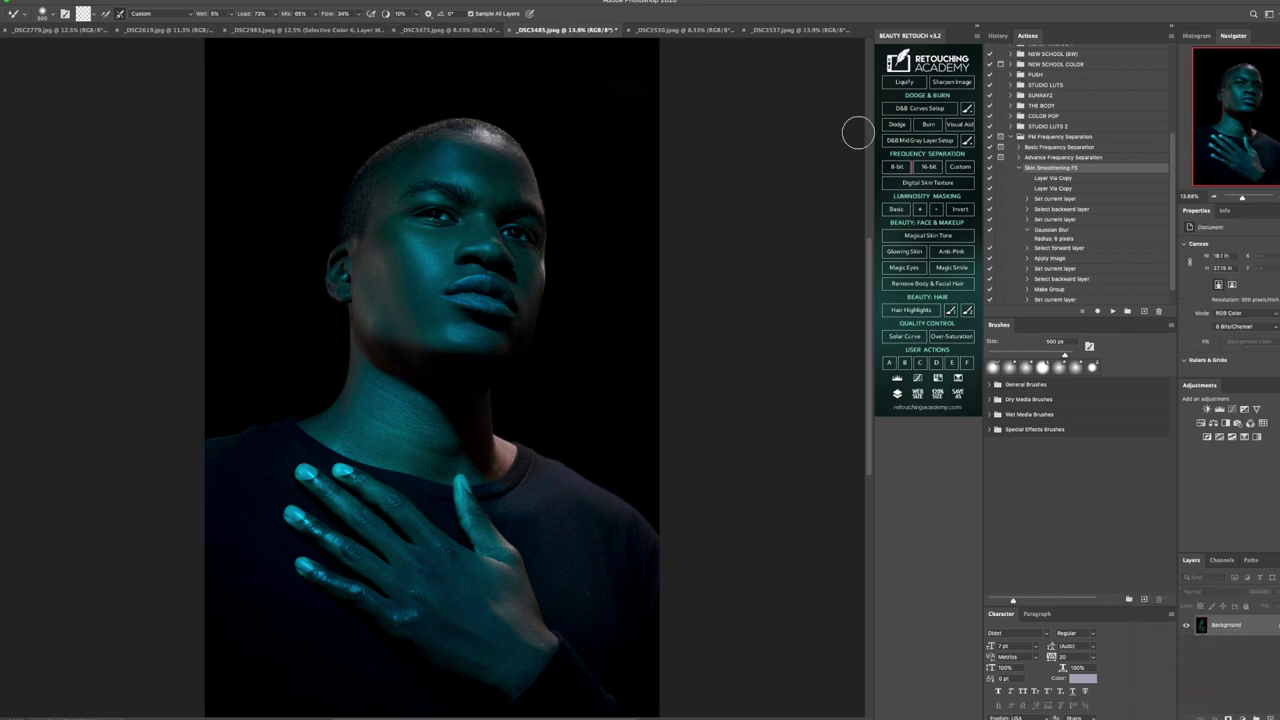
- Rerun the Even Skin Tones action, accept its Gradient Map, and select the Background layer
left_click(1019, 168)
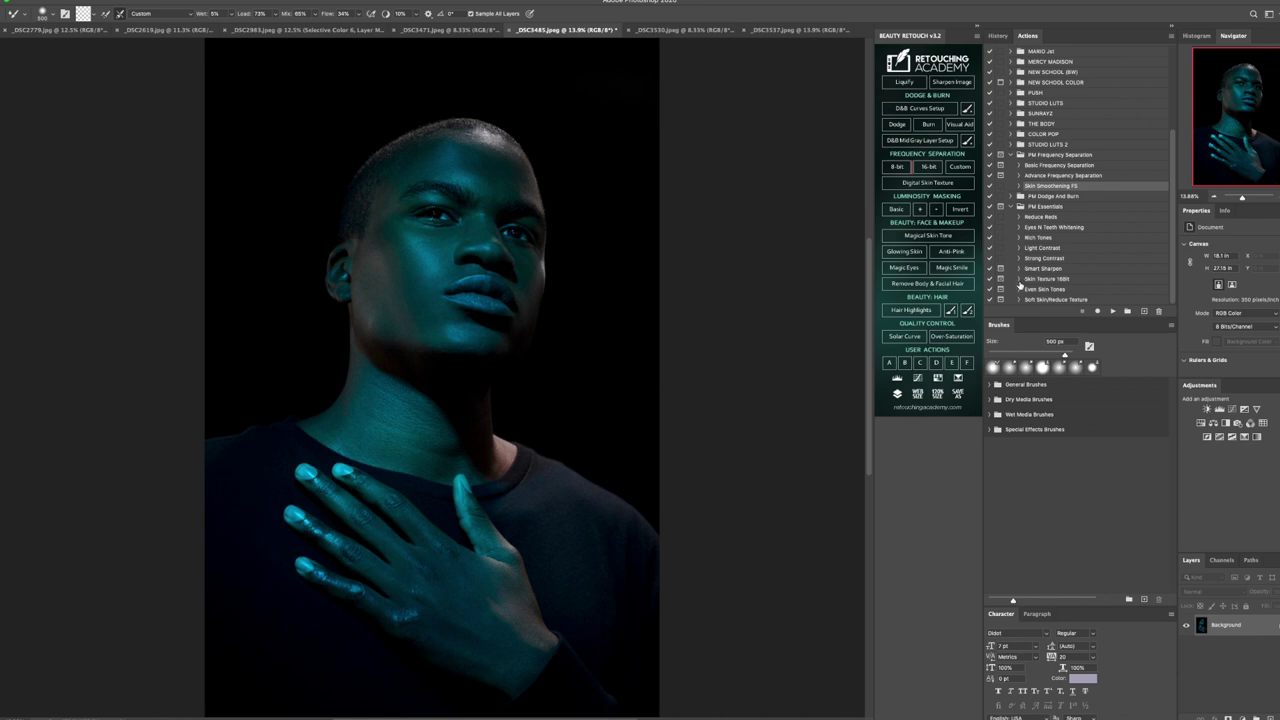
left_click(1019, 289)
left_click(1048, 290)
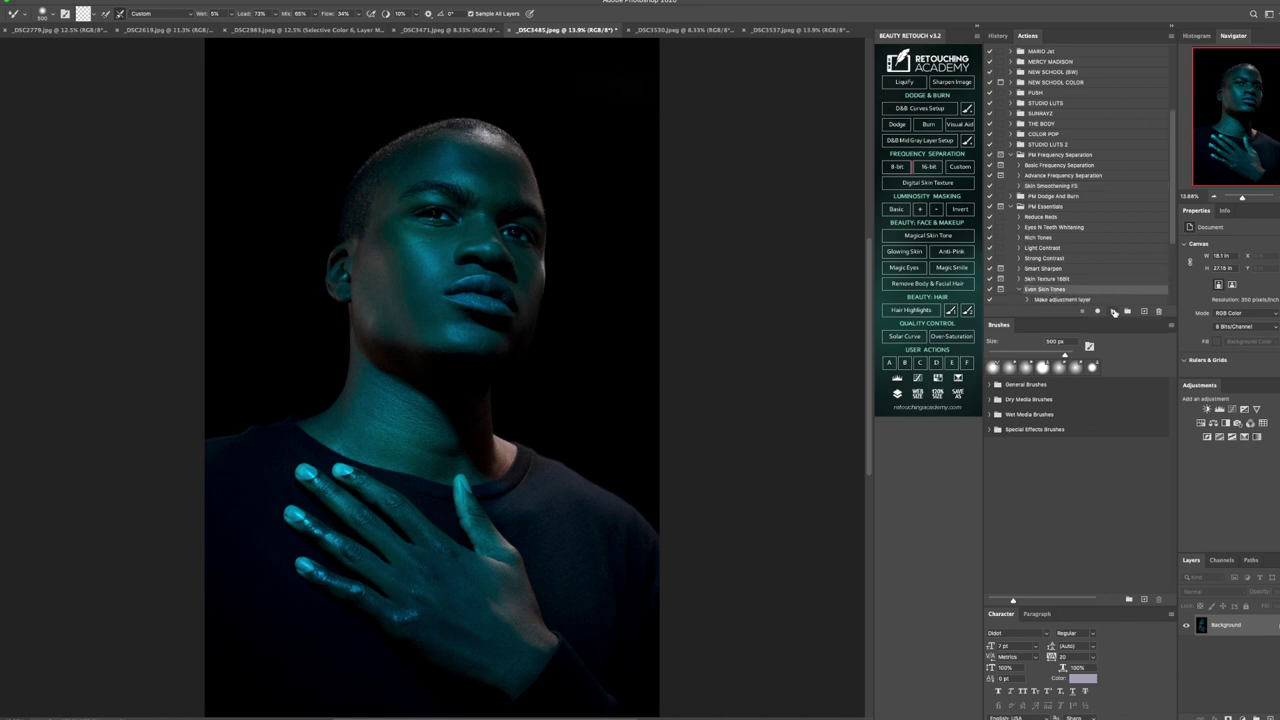
left_click(1114, 312)
left_click(748, 213)
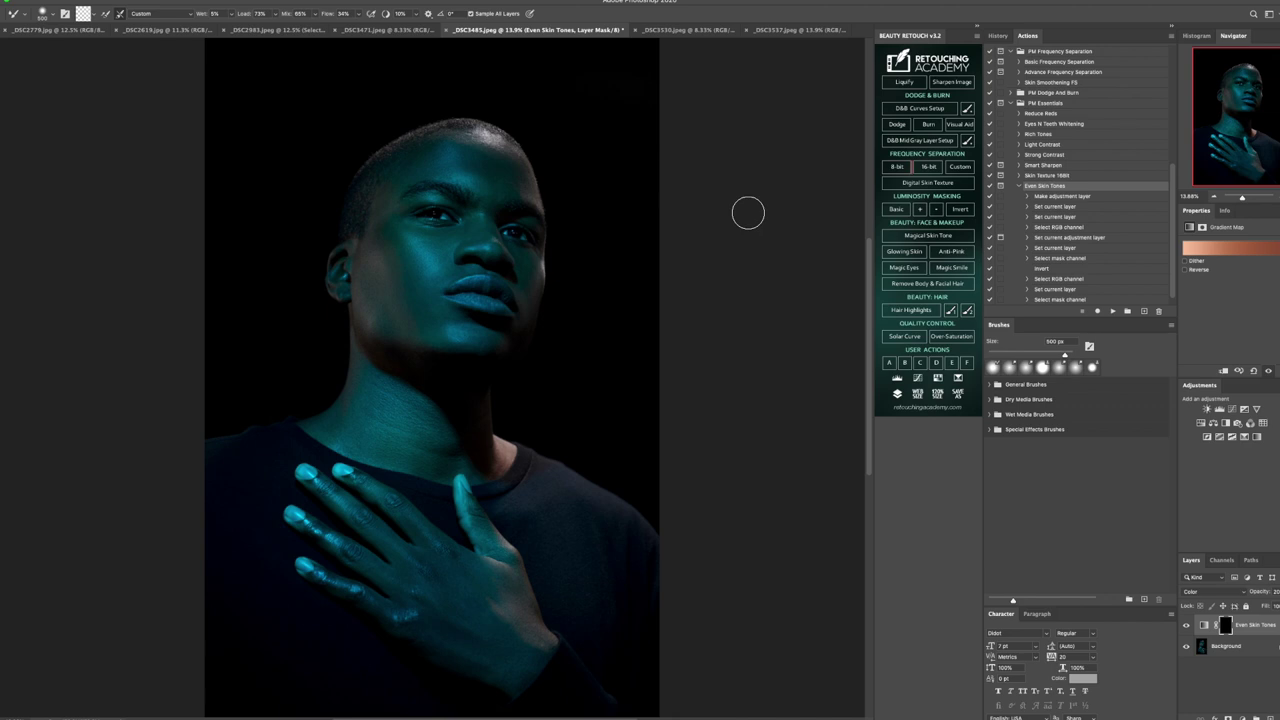
left_click(1255, 646)
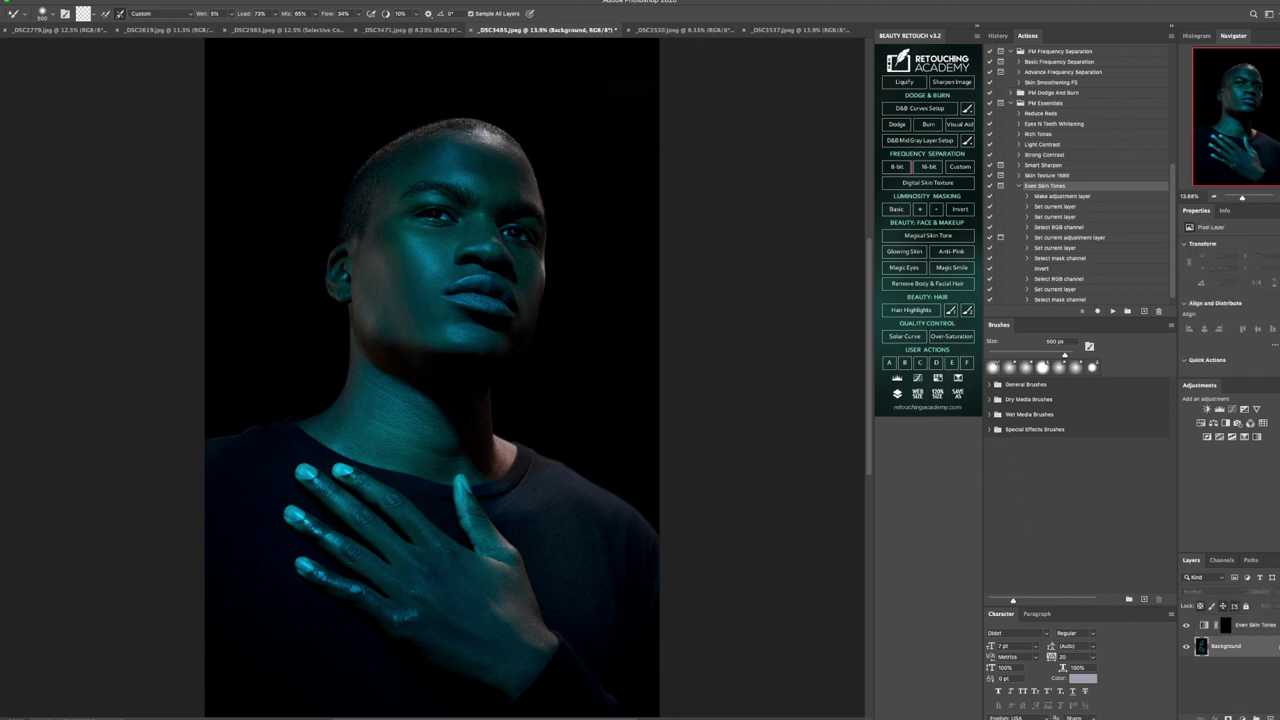
key("bracketleft")
- Blend the skin on the nose and cheeks with the Mixer Brush, resizing it with [ and ]
key("bracketright")
key("bracketleft")
key("bracketleft")
key("bracketright")
key("bracketright")
key("bracketleft")
key("bracketright")
- Dodge the facial highlights in Midtones at 6% exposure, resizing the brush for cheeks and finer areas
key("o")
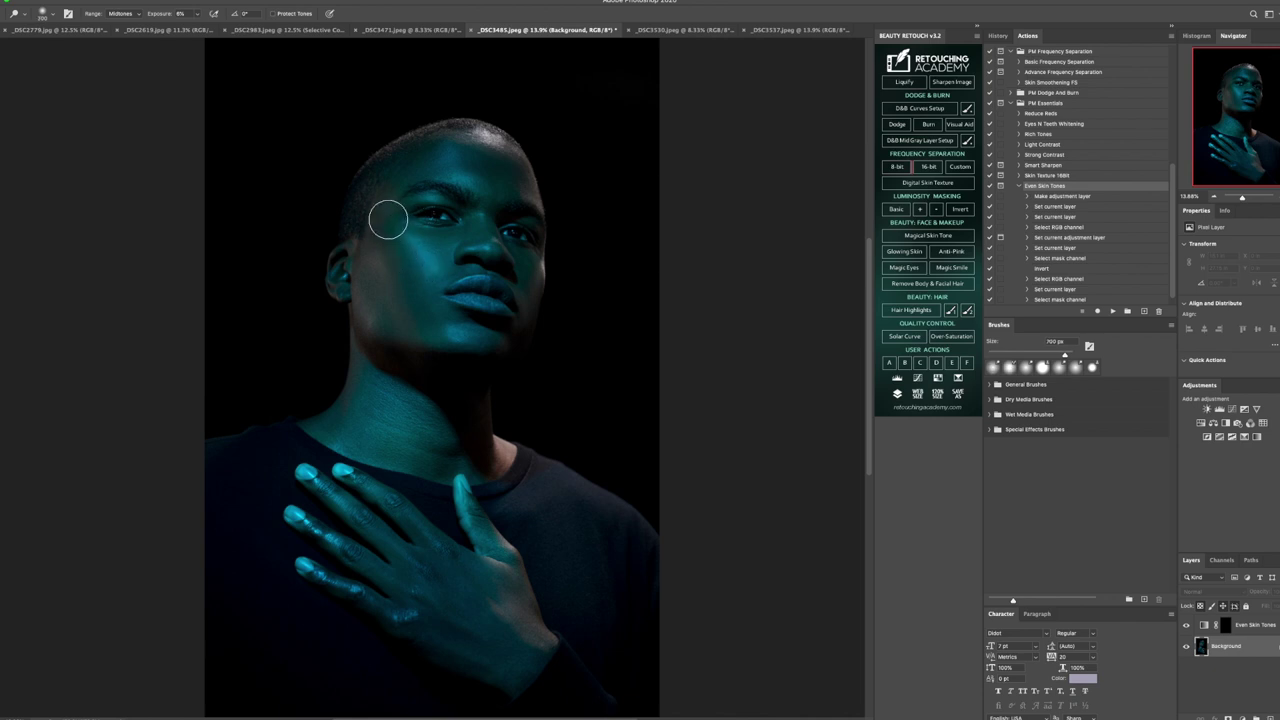
key("bracketright")
key("bracketright")
key("bracketleft")
key("bracketleft")
key("bracketleft")
key("bracketleft")
key("bracketleft")
key("bracketleft")
key("bracketright")
key("bracketright")
key("bracketright")
key("bracketleft")
key("bracketright")
key("bracketright")
right_click(1246, 651)
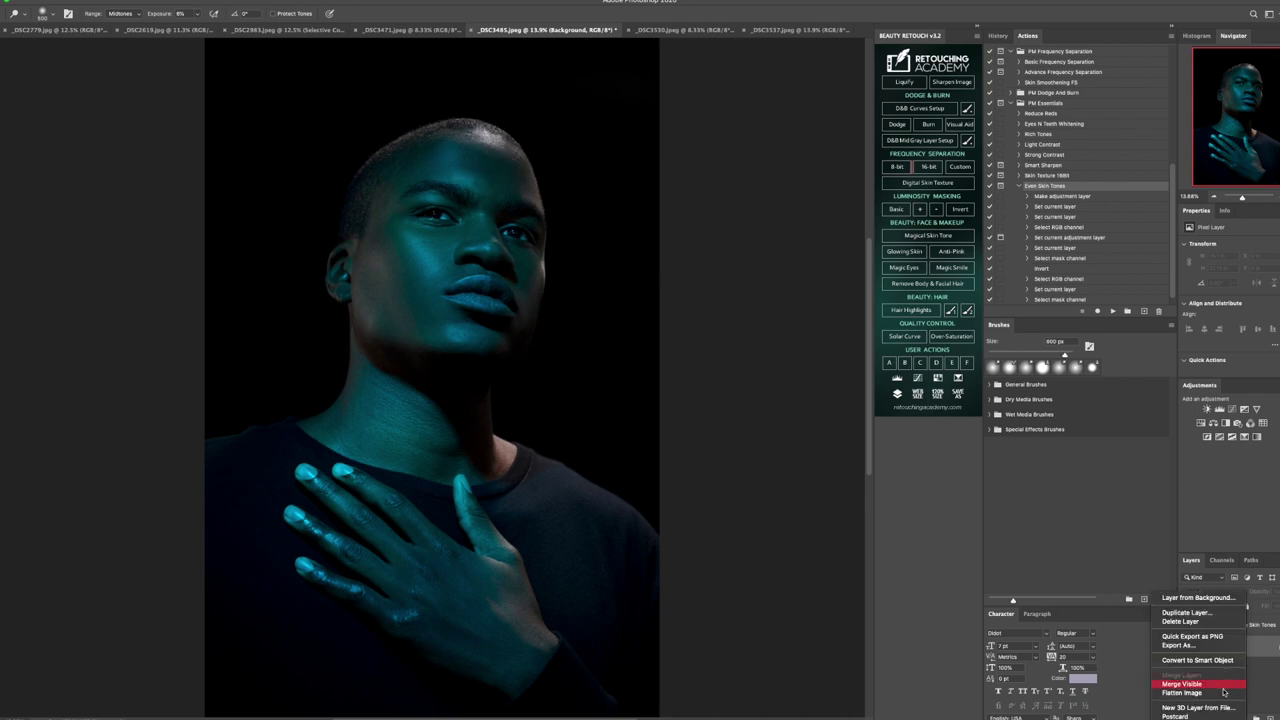
- Flatten the image and add a Color Balance layer with midtones shifted toward blue
key("Escape")
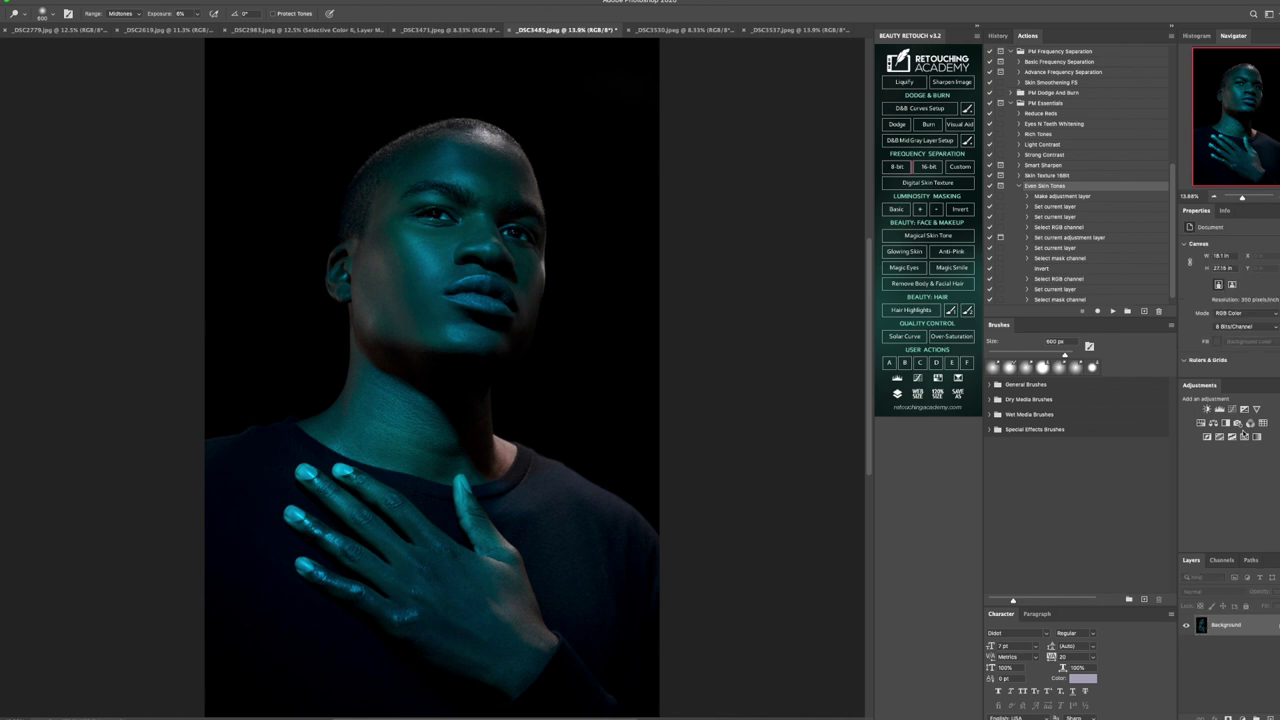
left_click(1213, 423)
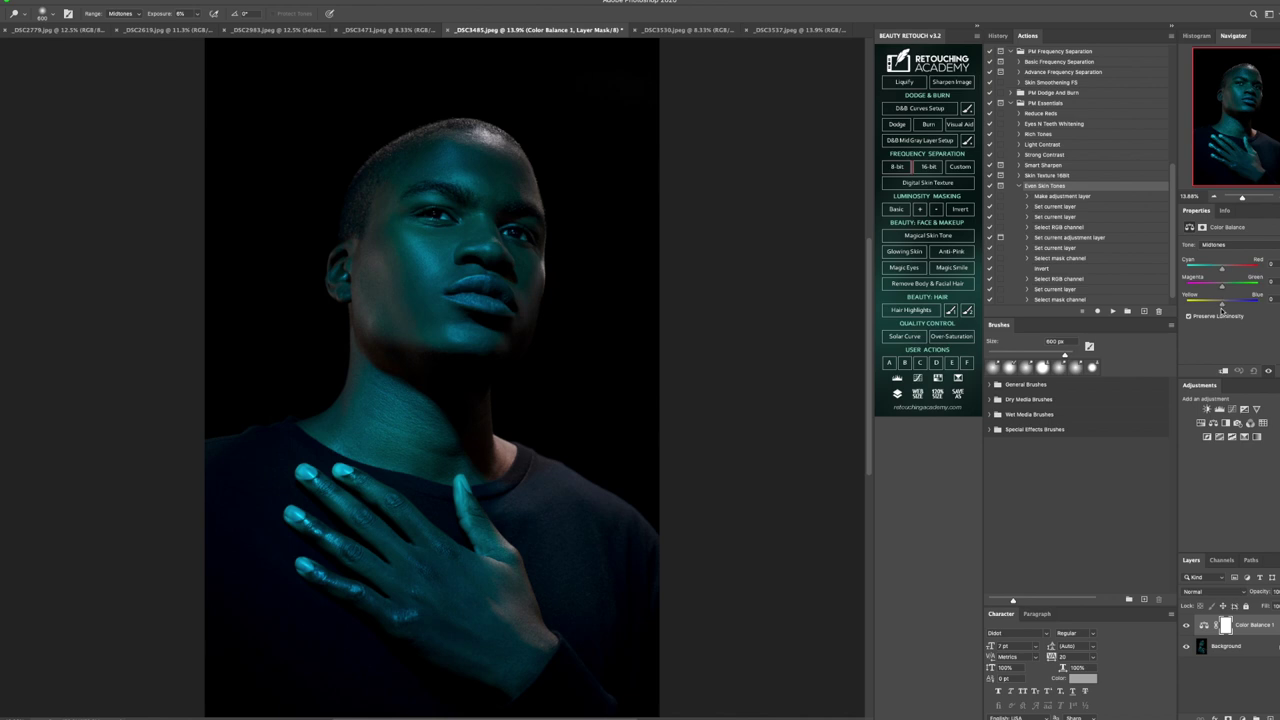
left_click_drag(1226, 305, 1234, 307)
left_click_drag(1235, 307, 1254, 307)
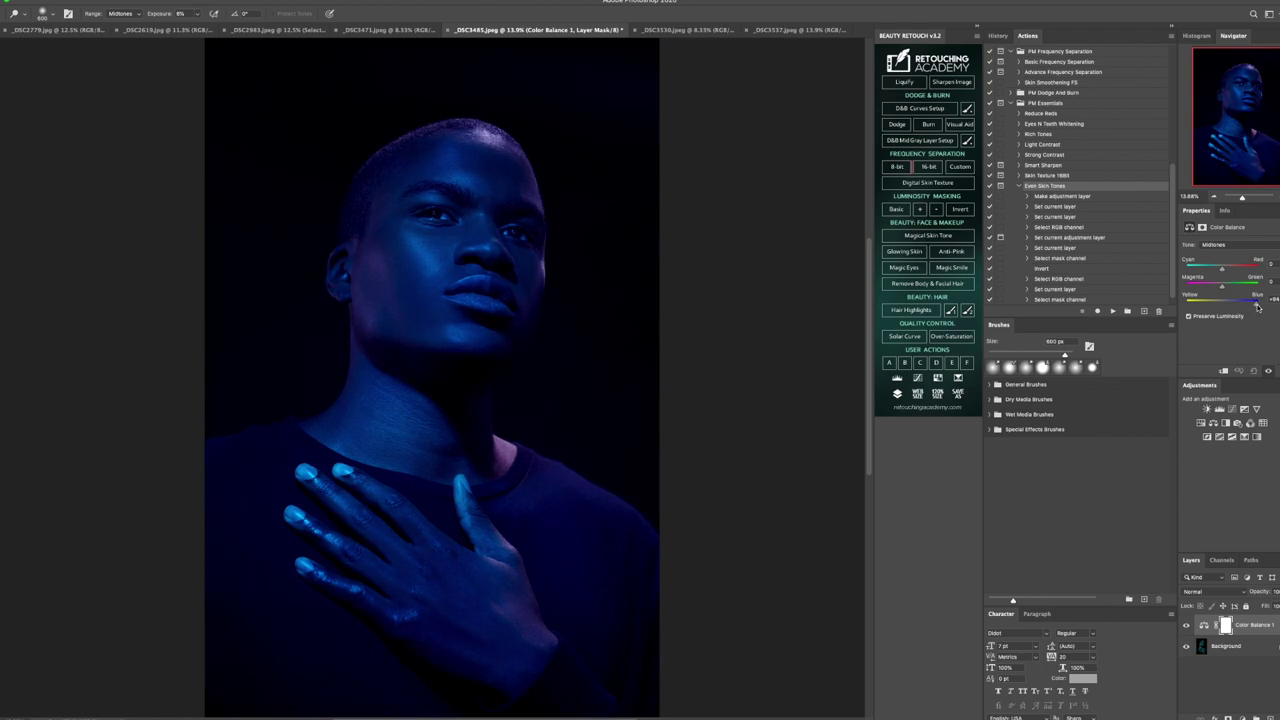
- Push the Color Balance midtones toward red and magenta, then try a strong yellow shift
left_click_drag(1255, 307, 1231, 272)
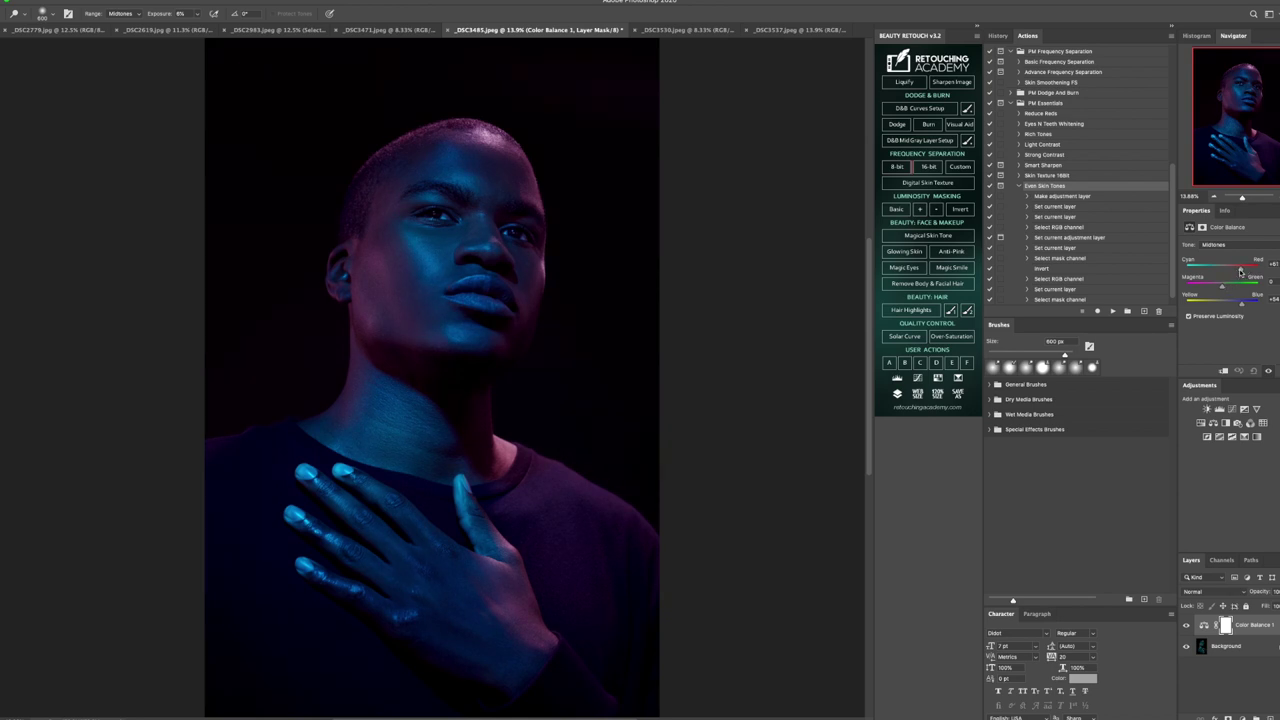
left_click_drag(1240, 271, 1275, 269)
left_click_drag(1243, 304, 1252, 307)
mouse_move(1218, 289)
left_mouse_down()
mouse_move(1245, 289)
mouse_move(1224, 290)
mouse_move(1252, 306)
mouse_move(1223, 308)
left_mouse_up()
left_click_drag(1220, 307, 1190, 308)
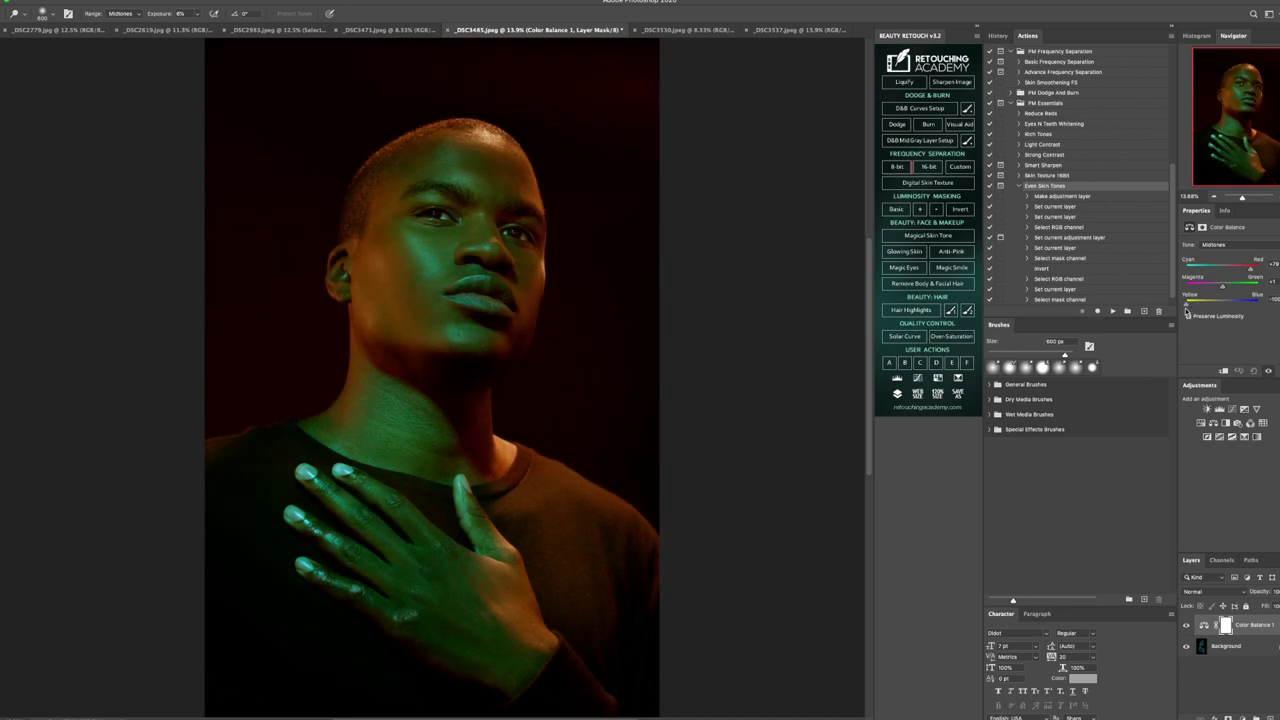
- Rebalance the Color Balance midtones away from yellow toward red, slight magenta and strong blue
left_click_drag(1187, 310, 1243, 316)
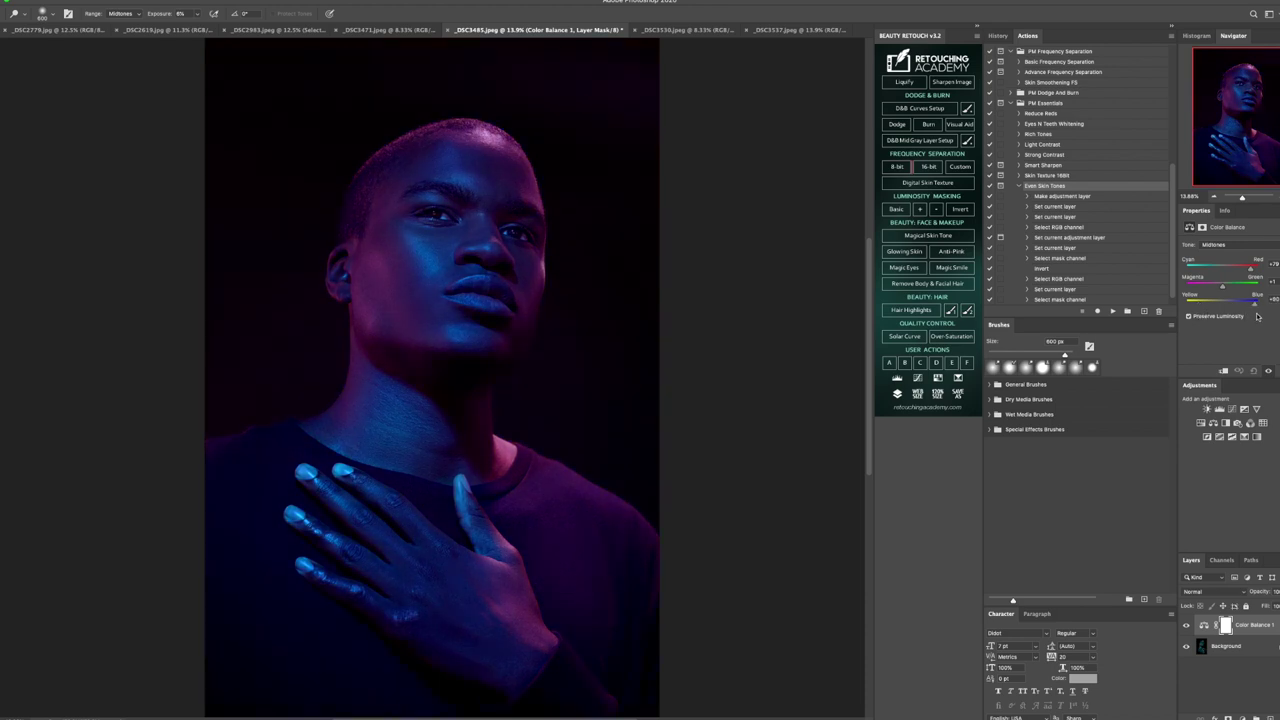
left_click_drag(1262, 316, 1218, 297)
mouse_move(1252, 270)
left_mouse_down()
mouse_move(1176, 276)
mouse_move(1250, 282)
left_mouse_up()
left_click_drag(1248, 306, 1231, 289)
left_click_drag(1246, 270, 1257, 277)
left_click_drag(1248, 306, 1259, 271)
left_click_drag(1223, 289, 1216, 289)
- Zoom in on the forehead and eye to inspect skin detail, then fit the portrait on screen
key("z")
left_click(453, 185)
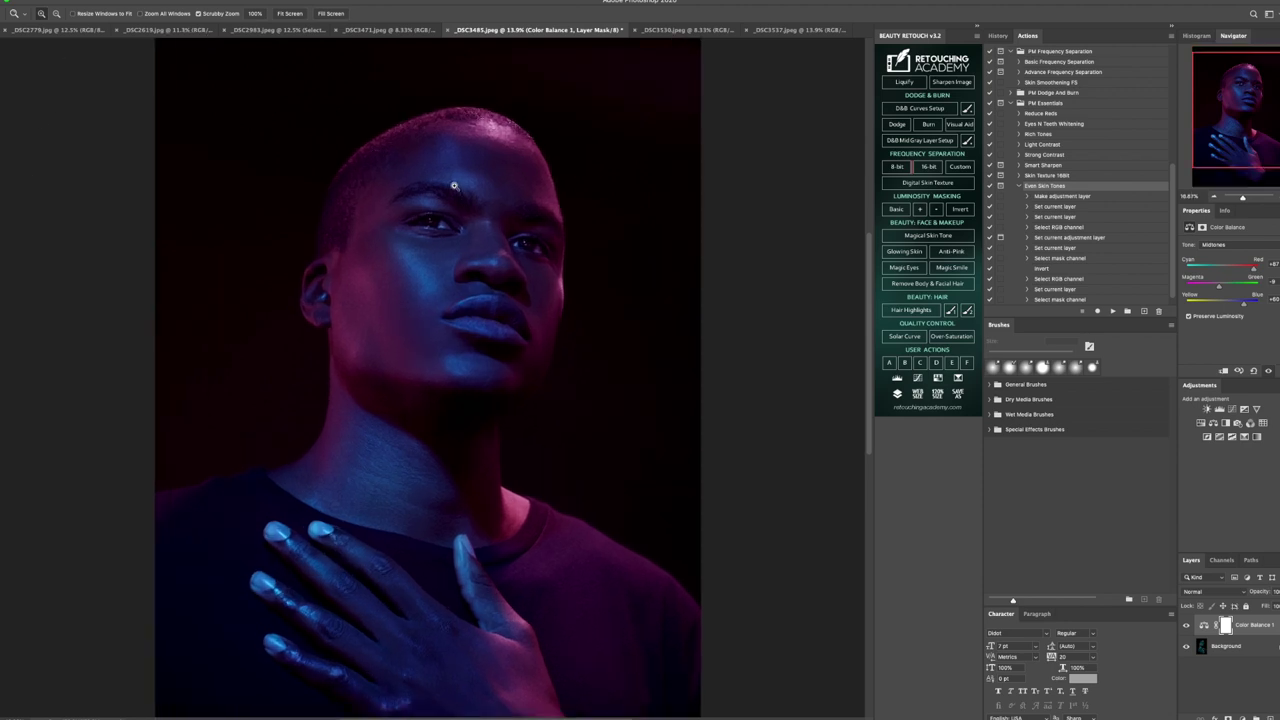
left_click(453, 185)
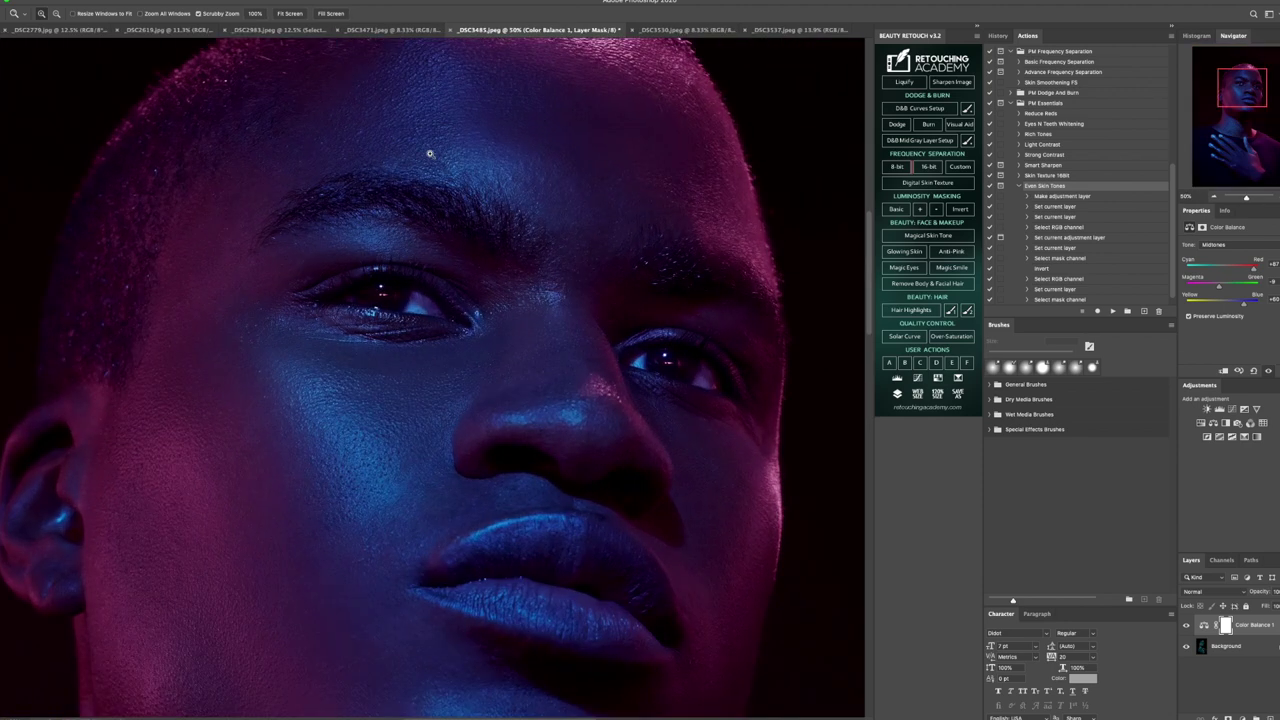
left_click(430, 153)
left_click(430, 153)
left_click(430, 153)
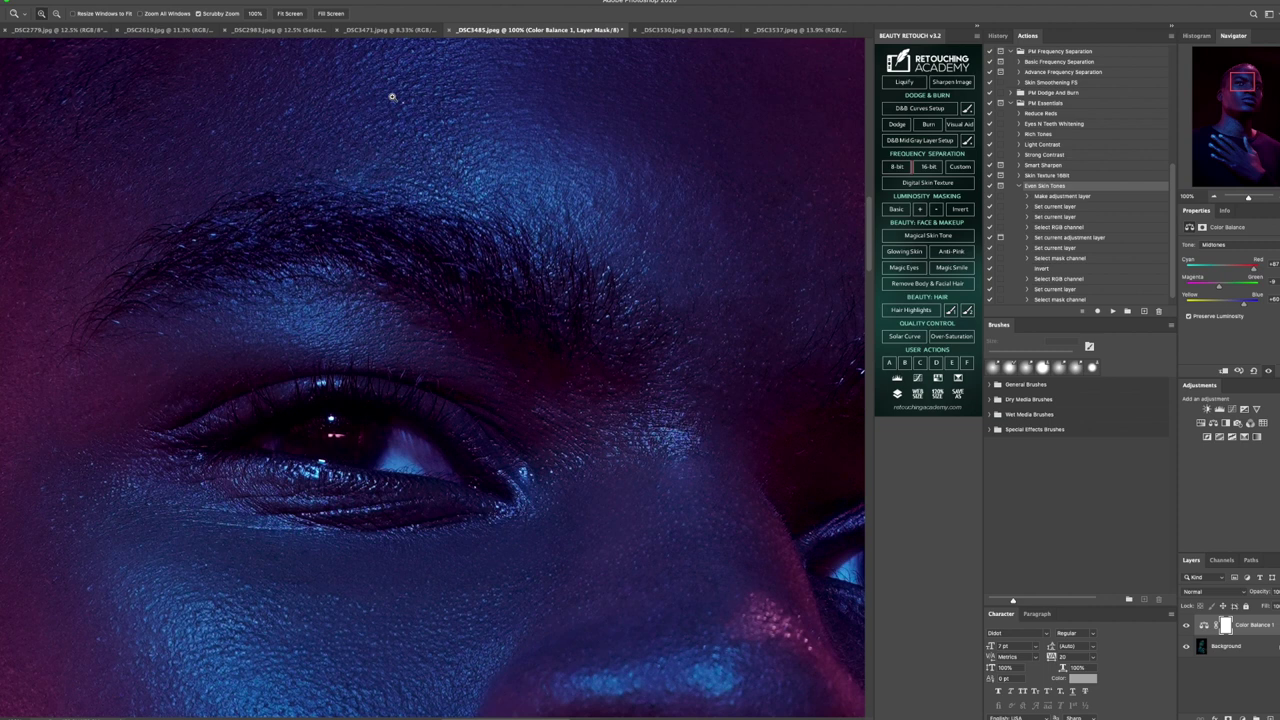
left_click(292, 14)
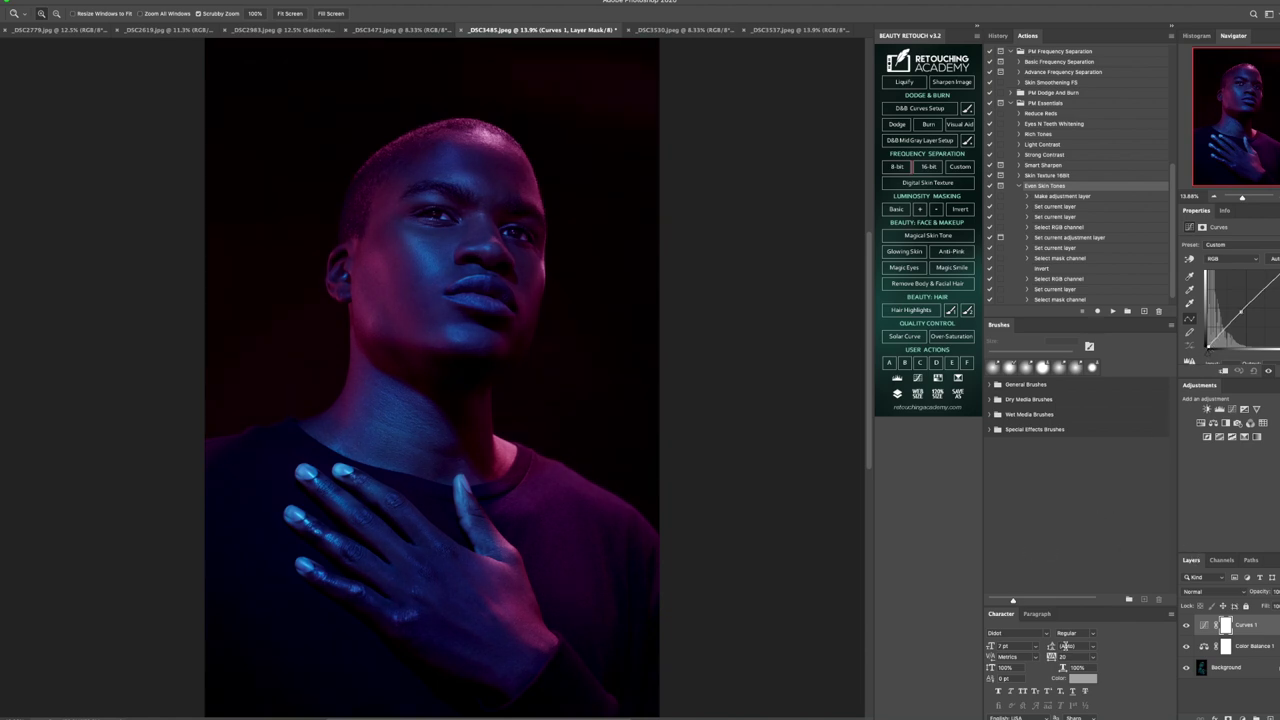
- Target the Background layer and switch to the Dodge tool
left_click(1230, 668)
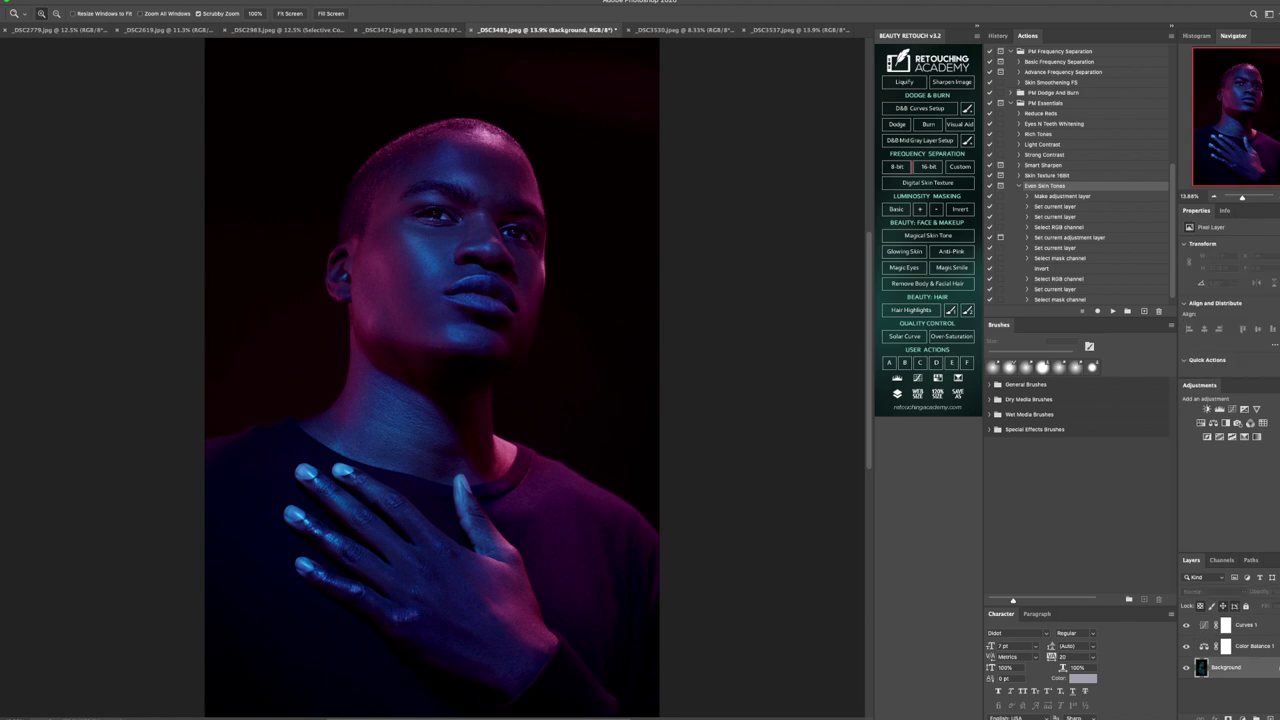
key("o")
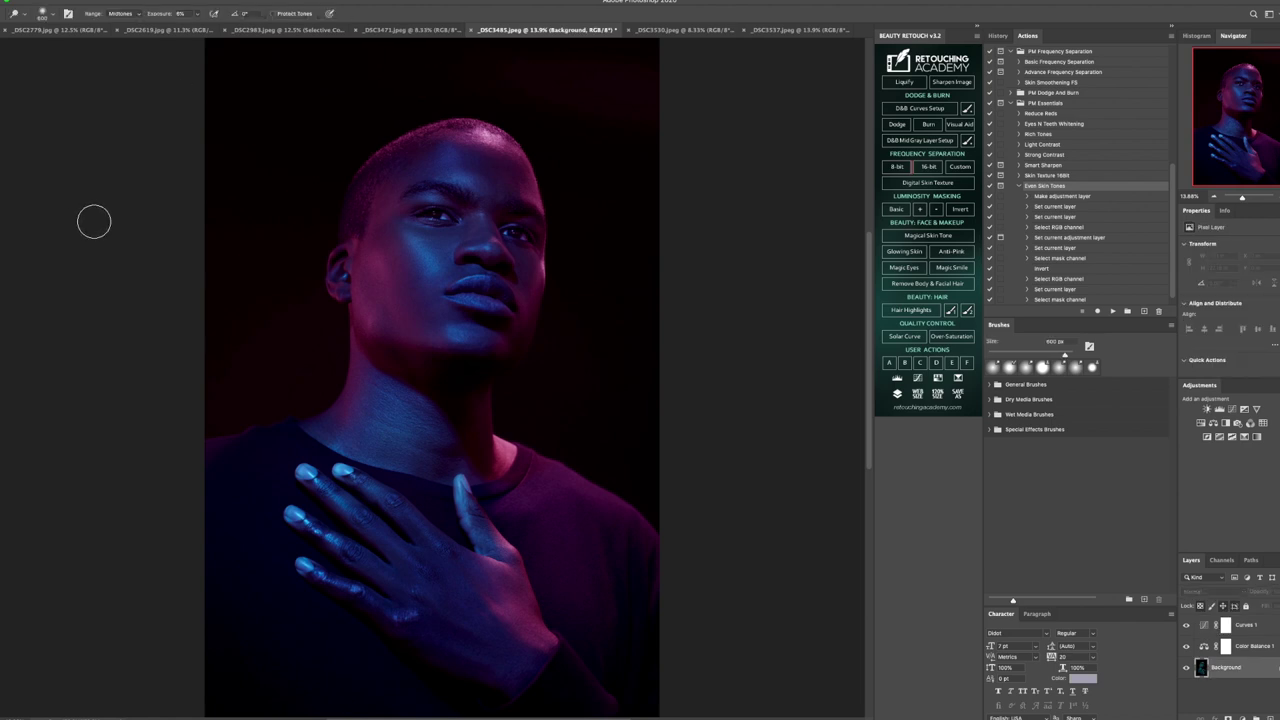
- Size the dodge brush between 150 and 300 px and revert to an earlier dodge state in History
key("bracketleft")
key("bracketleft")
key("bracketleft")
key("bracketleft")
key("bracketleft")
key("bracketleft")
key("bracketleft")
key("bracketright")
key("bracketright")
key("bracketright")
key("bracketleft")
key("bracketright")
key("bracketright")
key("bracketright")
key("bracketleft")
left_click(998, 35)
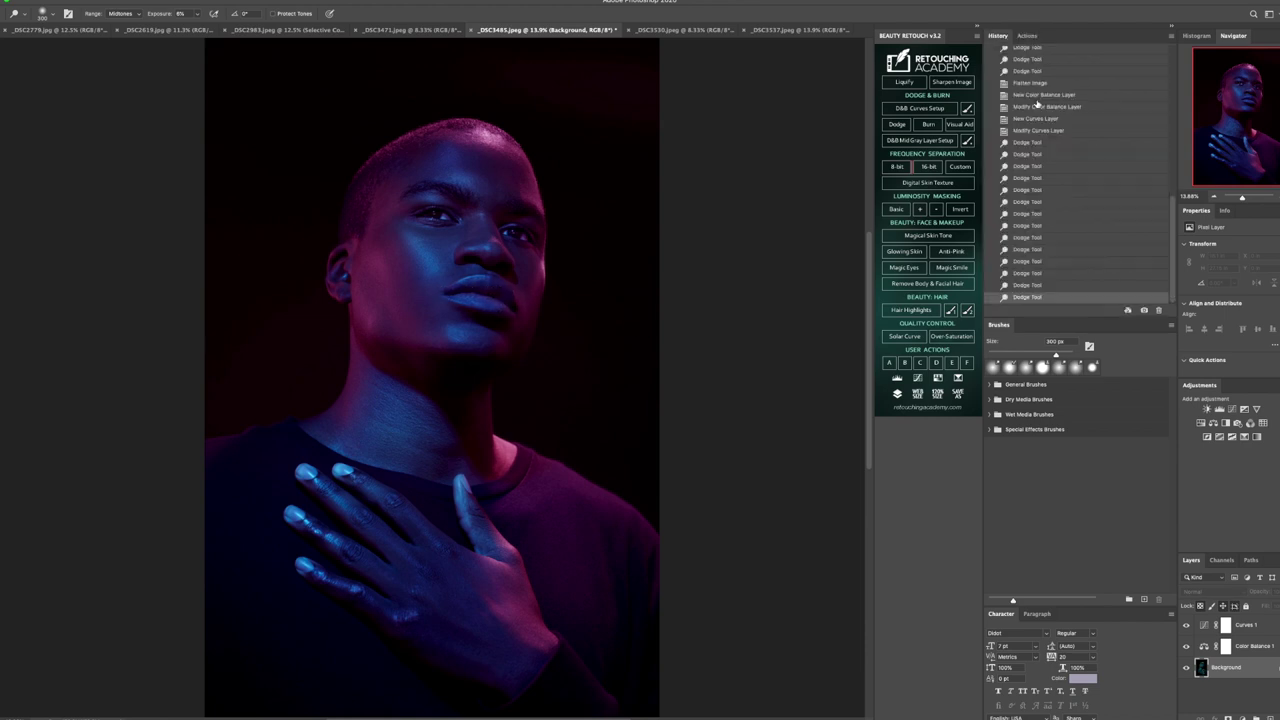
left_click(1042, 258)
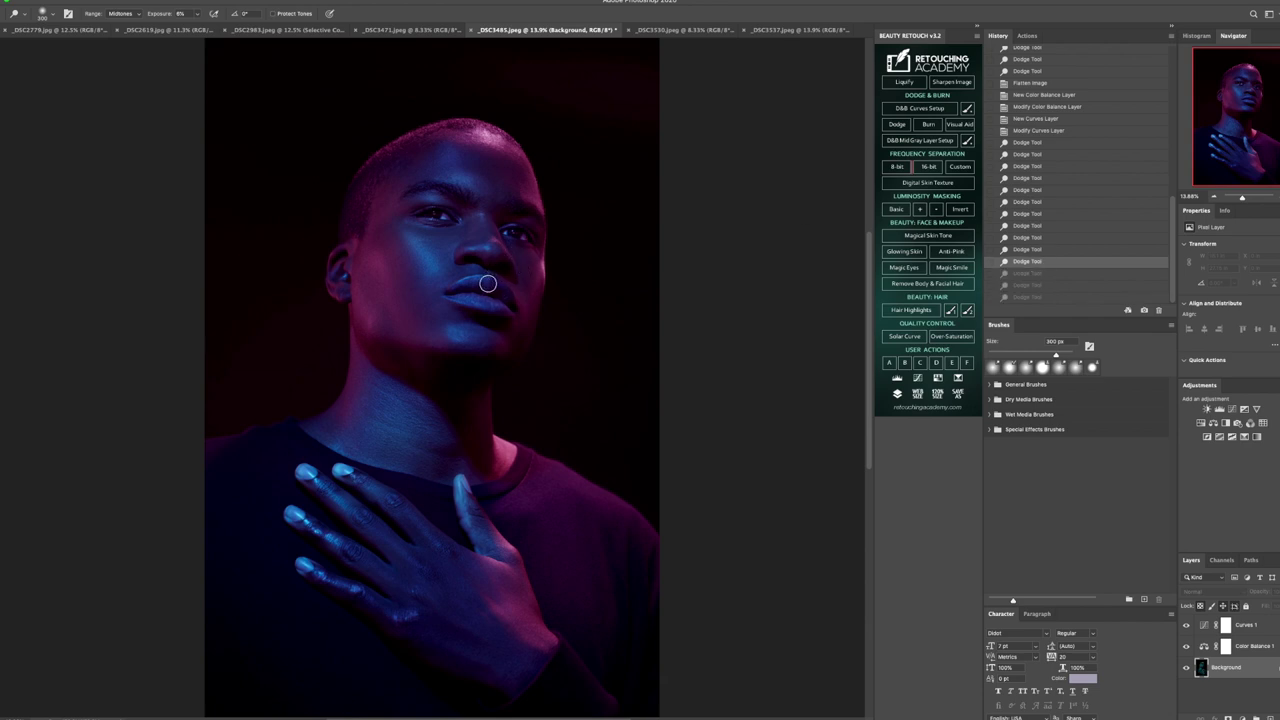
- Dodge brighter highlights on the lips, chin and forehead with a 260 px brush
left_click_drag(482, 280, 482, 290)
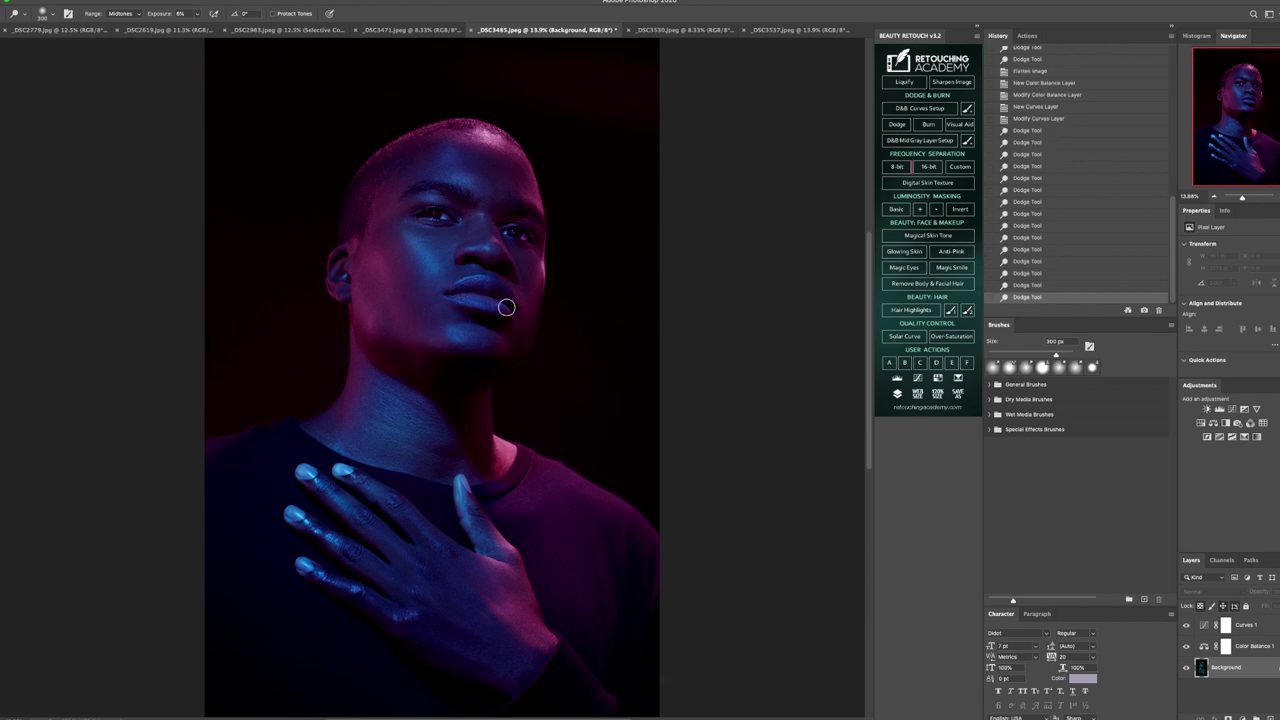
left_click_drag(471, 345, 454, 337)
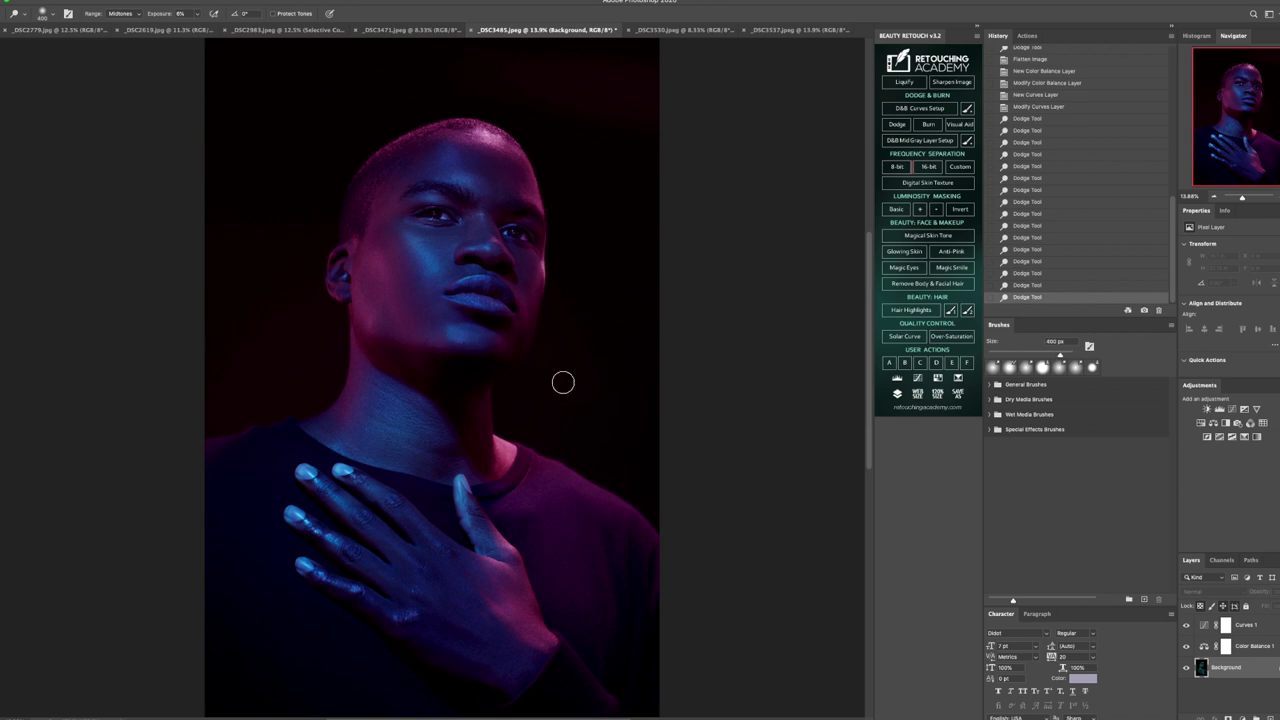
left_click(468, 493)
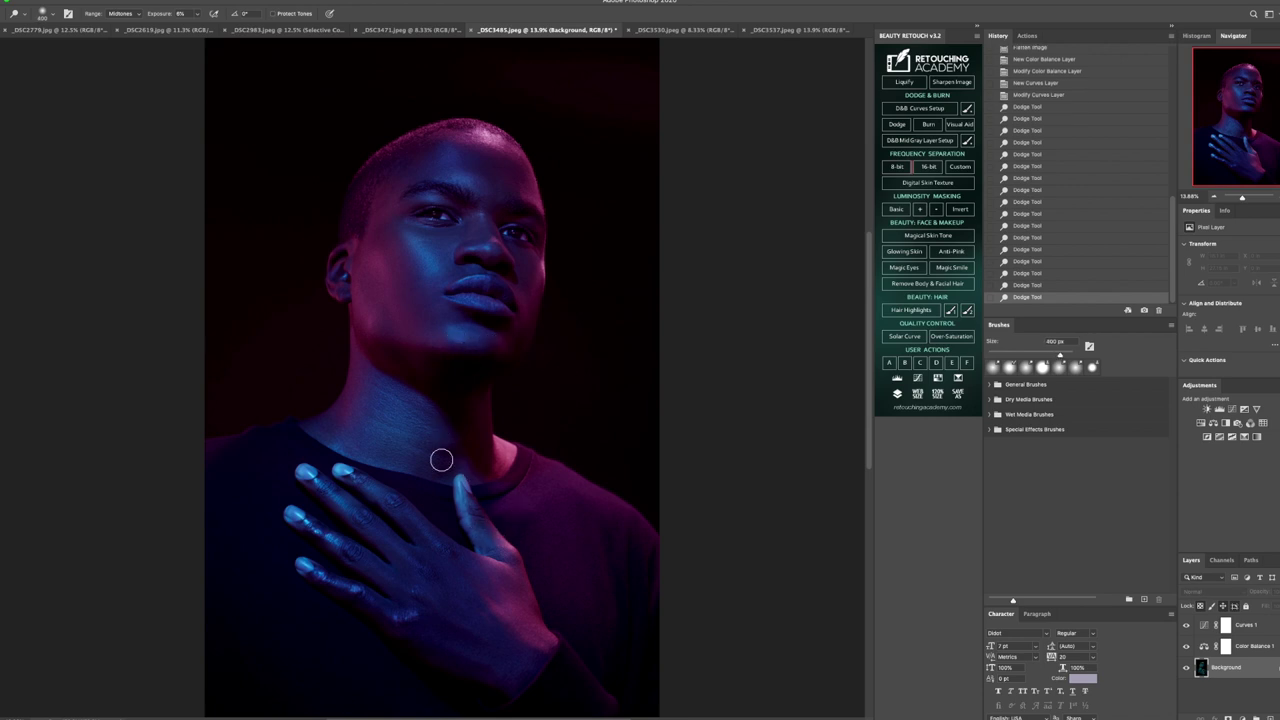
left_click_drag(466, 500, 486, 498)
key("bracketright")
key("bracketright")
key("bracketright")
key("bracketright")
key("bracketleft")
key("bracketleft")
key("bracketleft")
key("bracketleft")
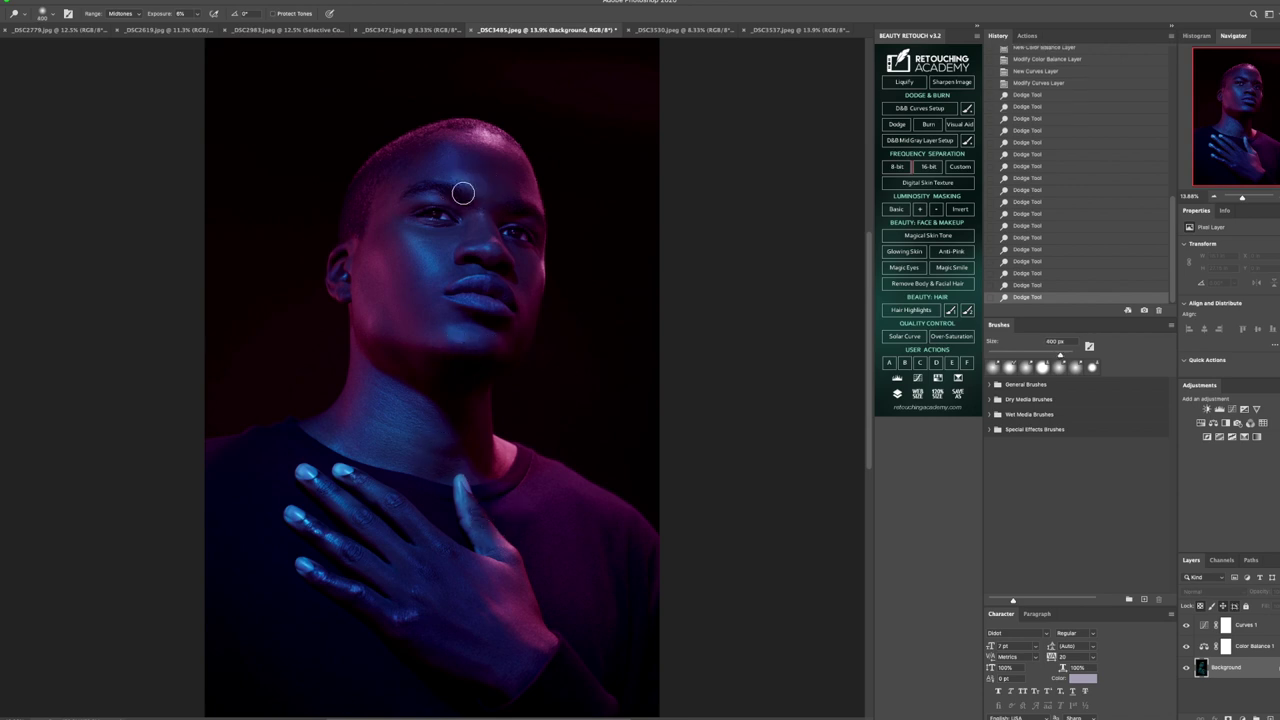
mouse_move(420, 192)
left_mouse_down()
mouse_move(537, 207)
mouse_move(412, 190)
mouse_move(457, 200)
left_mouse_up()
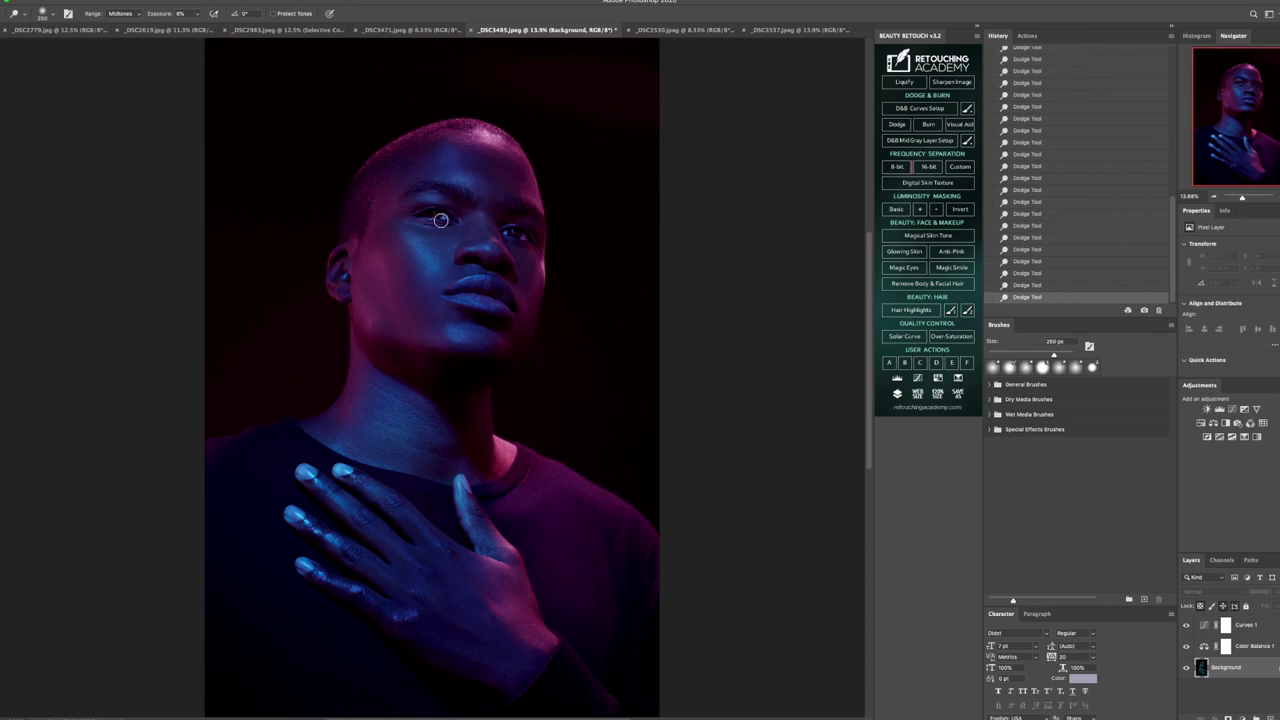
- Undo the overdone eye dodge stroke in History and add a Selective Color adjustment layer
key("bracketleft")
key("bracketleft")
key("bracketright")
key("bracketright")
key("bracketright")
key("bracketright")
left_click(1028, 285)
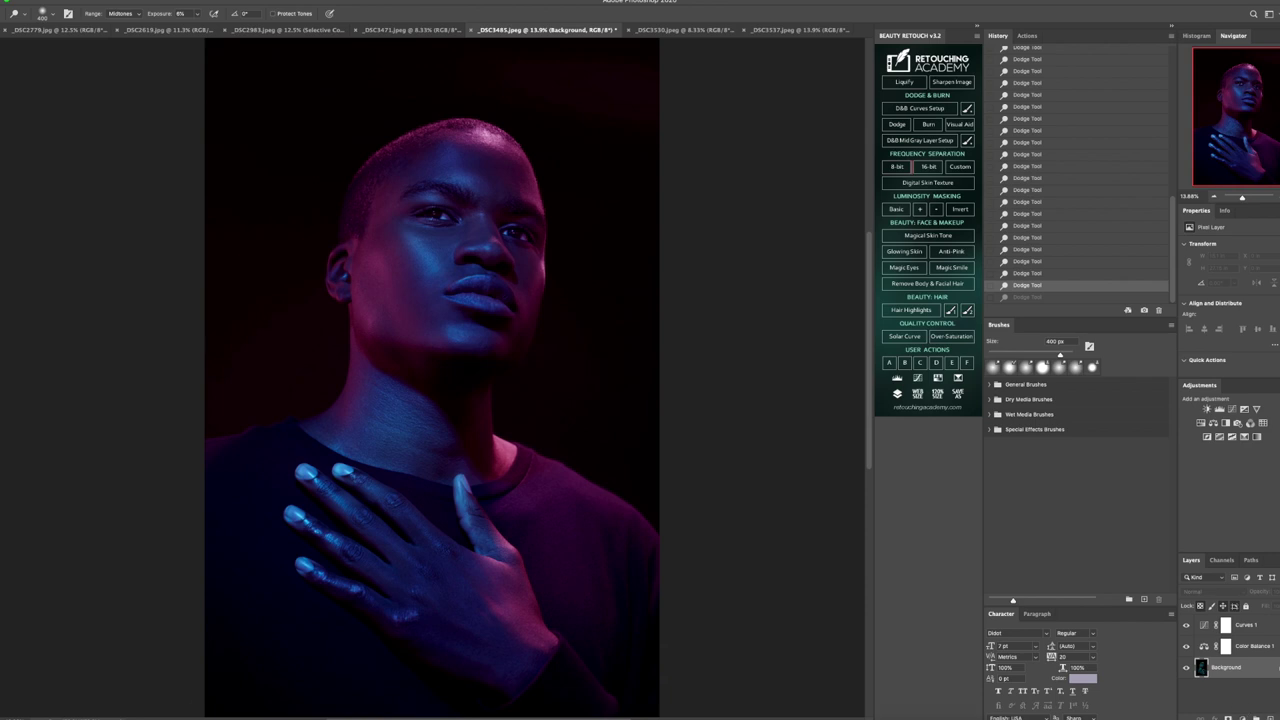
left_click(1245, 437)
- Adjust cyan and yellow in the Magentas, then shift the Cyans toward blue and purple
left_click_drag(1236, 281, 1230, 308)
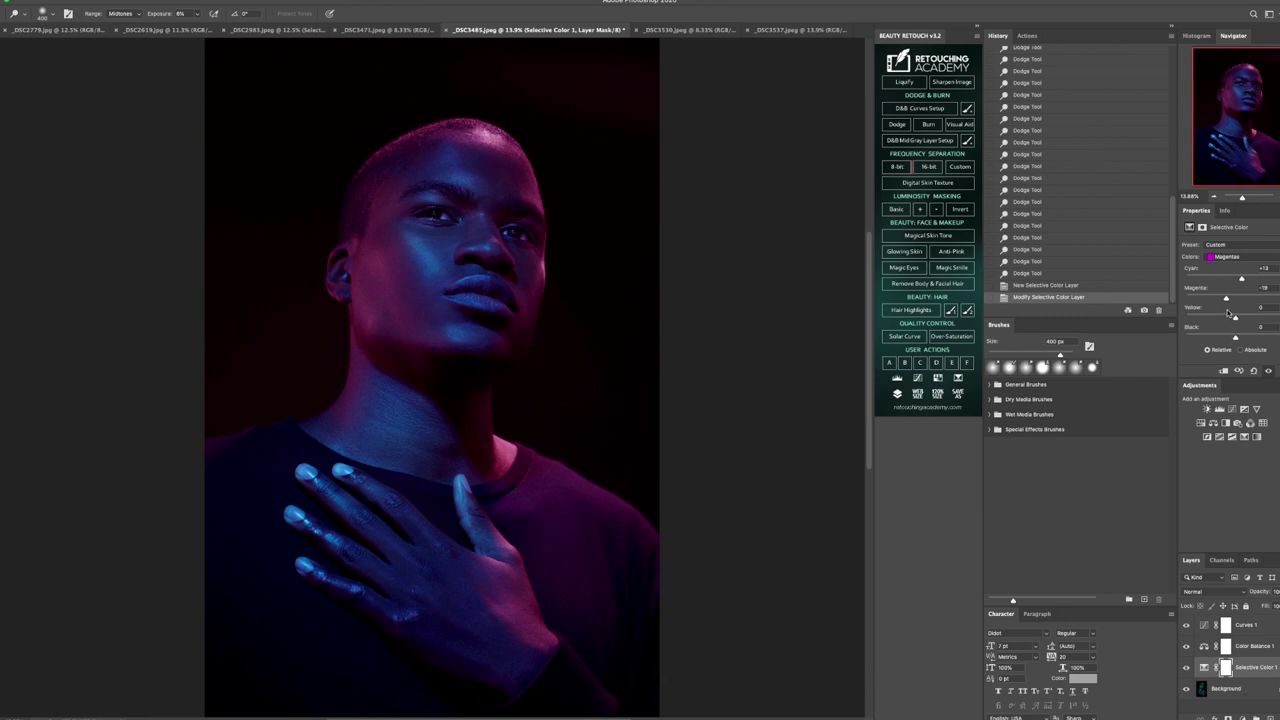
mouse_move(1236, 320)
left_mouse_down()
mouse_move(1262, 321)
mouse_move(1246, 322)
left_mouse_up()
left_click(1225, 256)
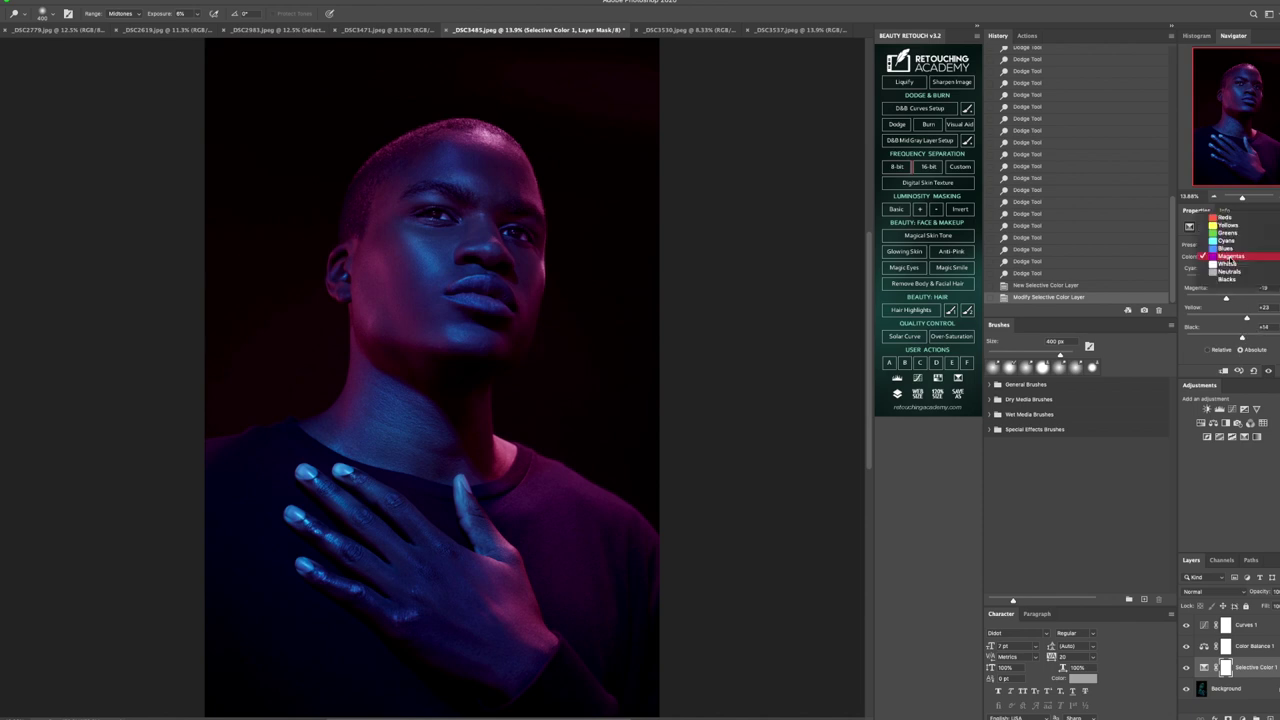
left_click(1228, 248)
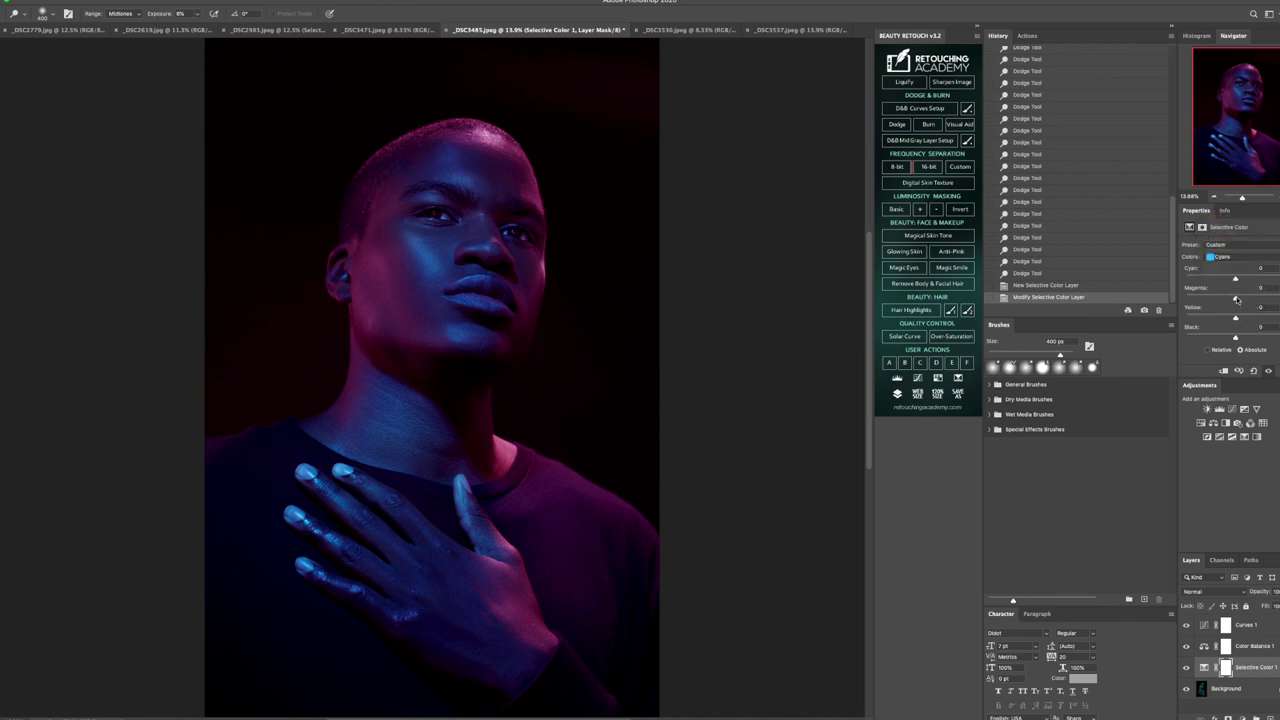
left_click_drag(1236, 299, 1232, 302)
left_click_drag(1262, 320, 1222, 321)
left_click_drag(1219, 340, 1241, 341)
mouse_move(1236, 281)
left_mouse_down()
mouse_move(1225, 282)
mouse_move(1240, 284)
left_mouse_up()
- Set the Blues to Cyan +15, Magenta −54, Yellow −14, Black −18, then return to Magentas
left_click(1222, 257)
left_click(1224, 266)
left_click_drag(1236, 300, 1225, 342)
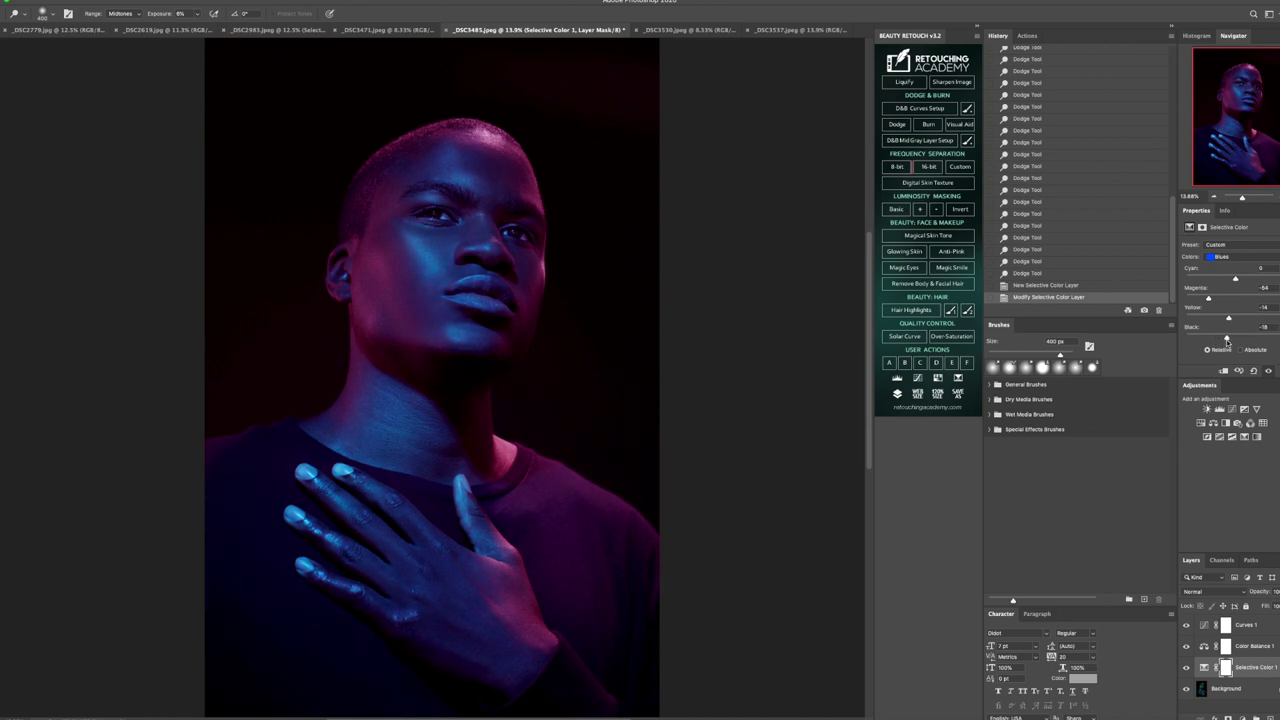
mouse_move(1235, 280)
left_mouse_down()
mouse_move(1221, 281)
mouse_move(1241, 287)
left_mouse_up()
left_click(1220, 259)
left_click(1225, 270)
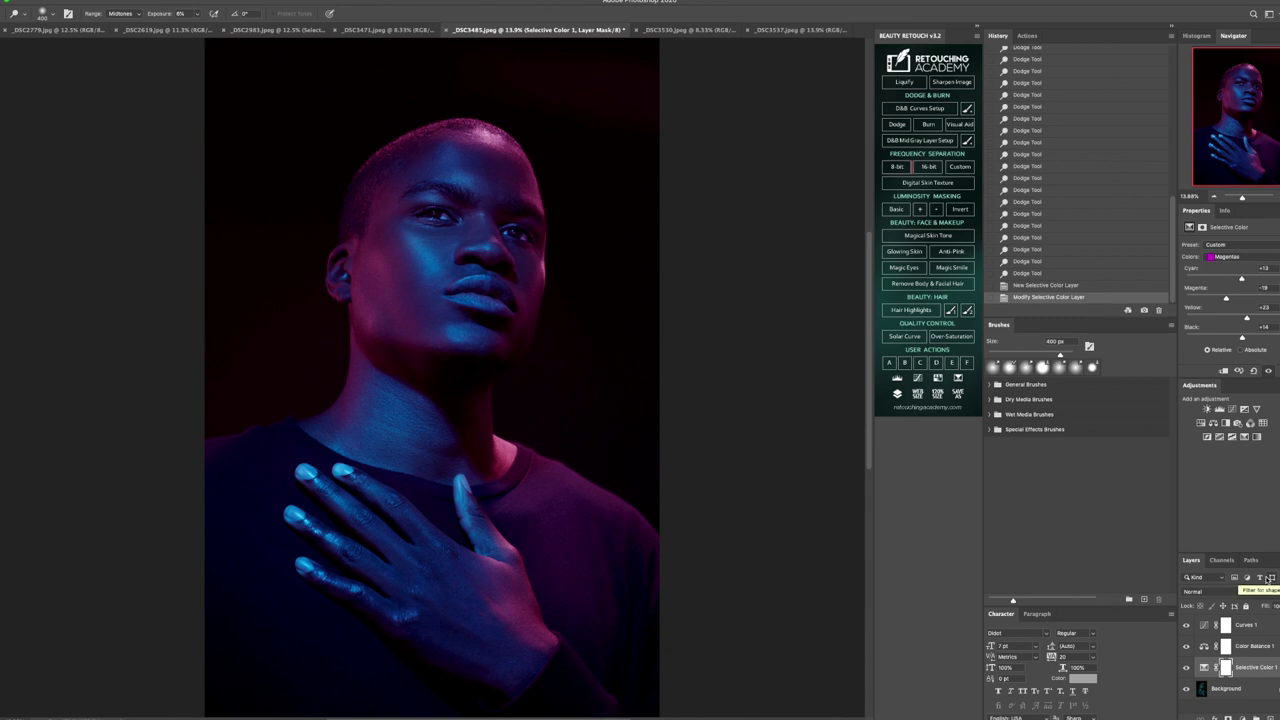
- Merge the layers into the Background and run the Skin Smoothening FS action
left_click(1241, 698)
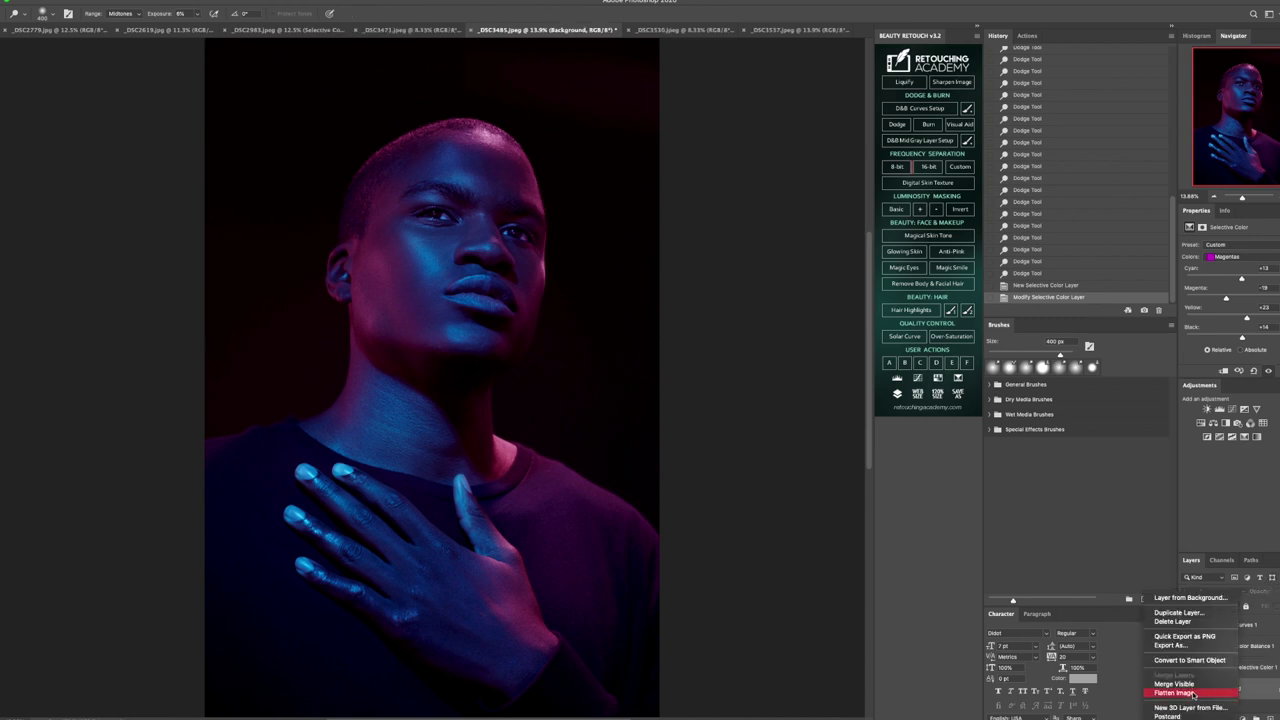
key("super+shift+e")
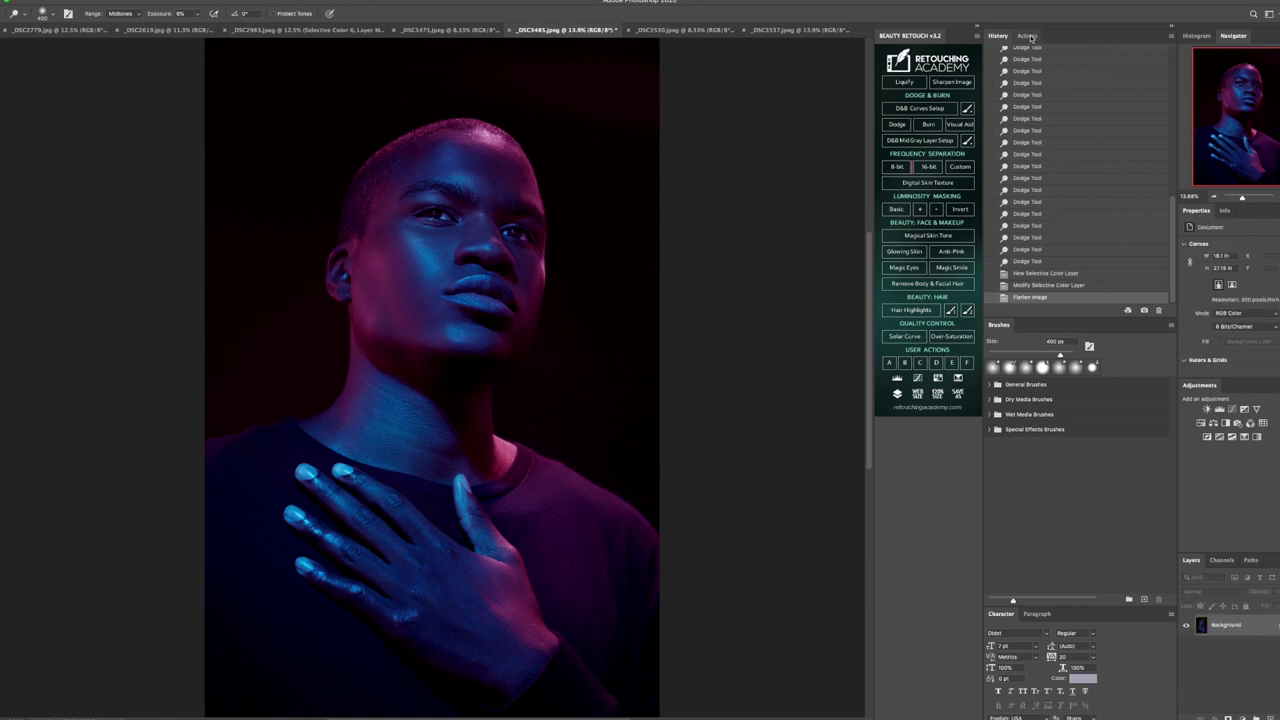
left_click(1033, 36)
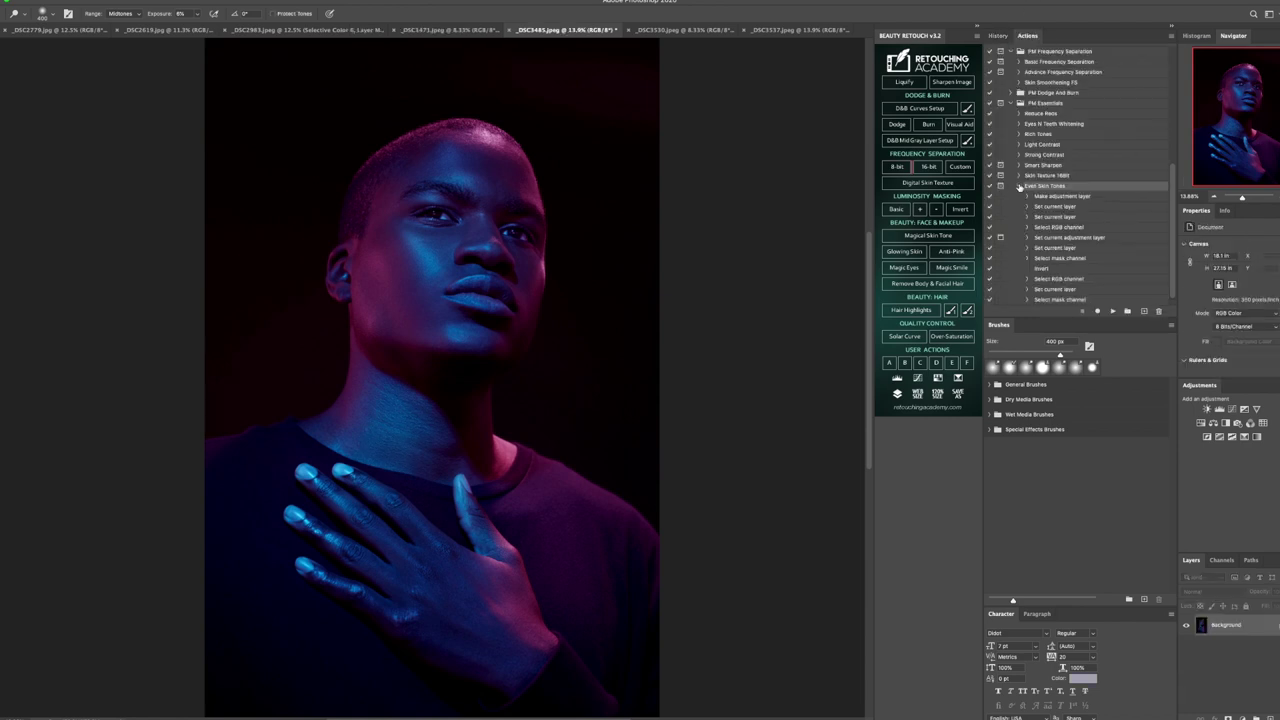
left_click(1019, 186)
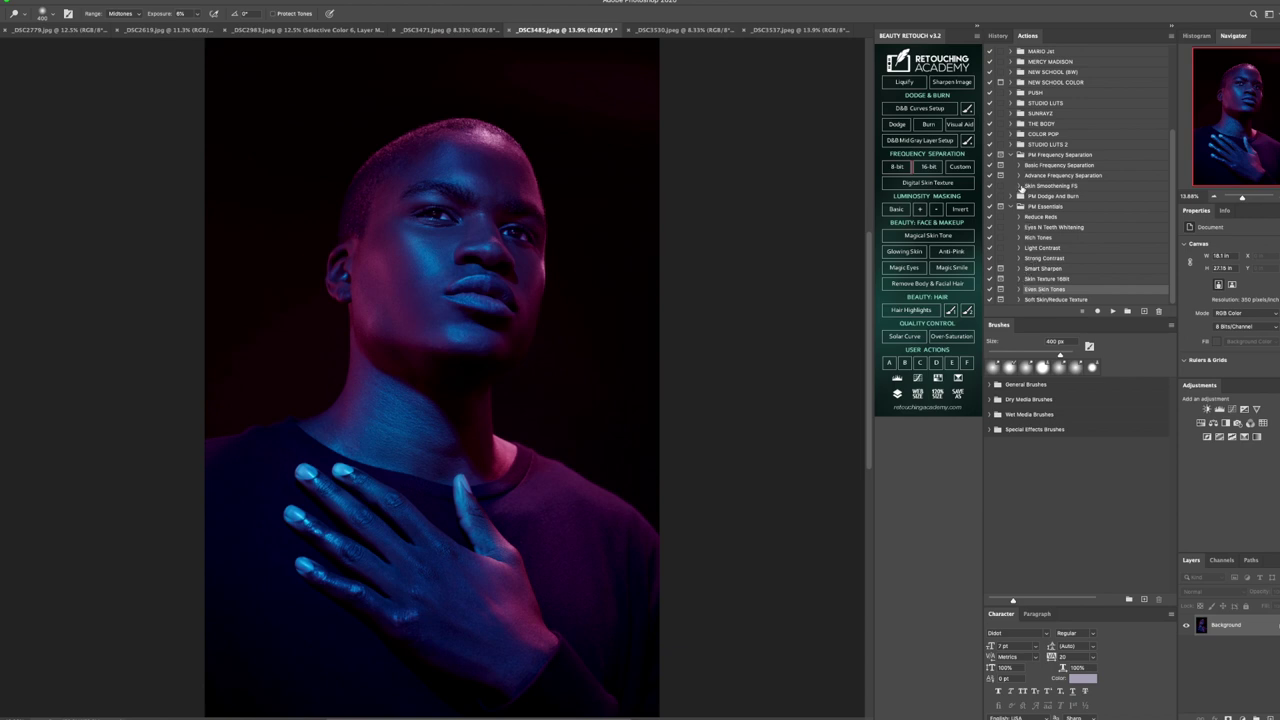
left_click(1020, 186)
left_click(1058, 188)
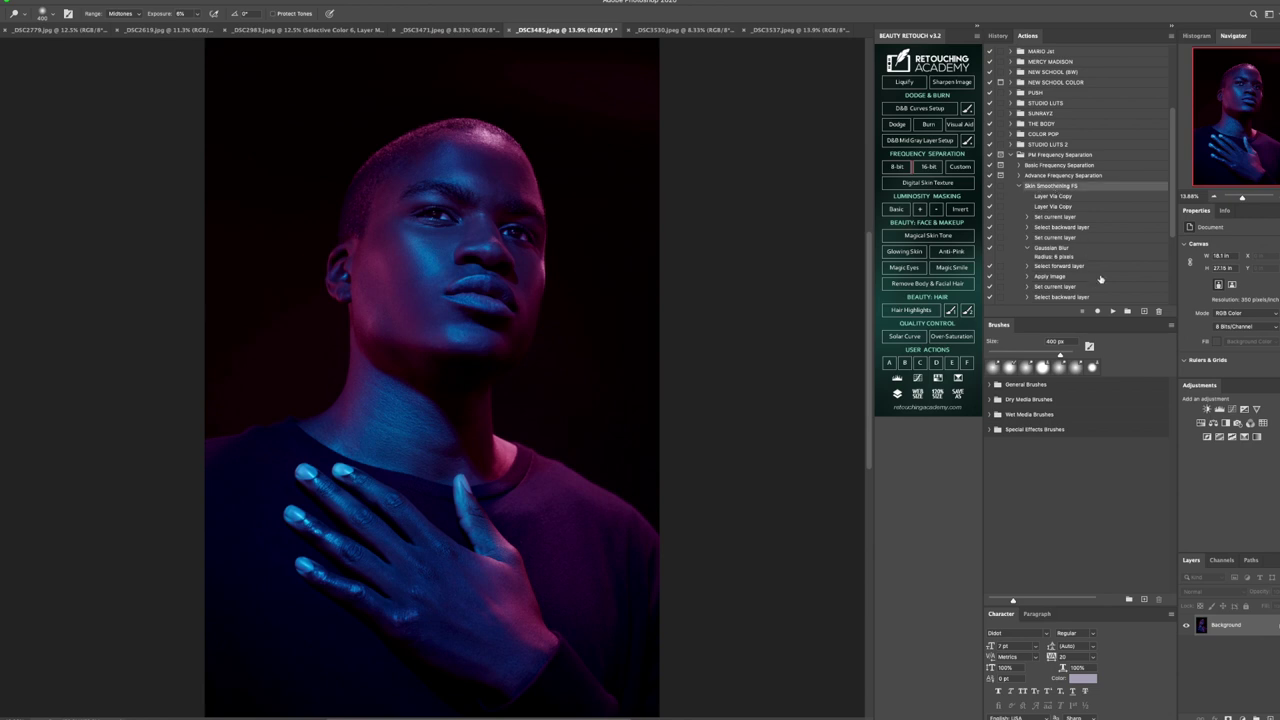
left_click(1114, 312)
left_click(1230, 645)
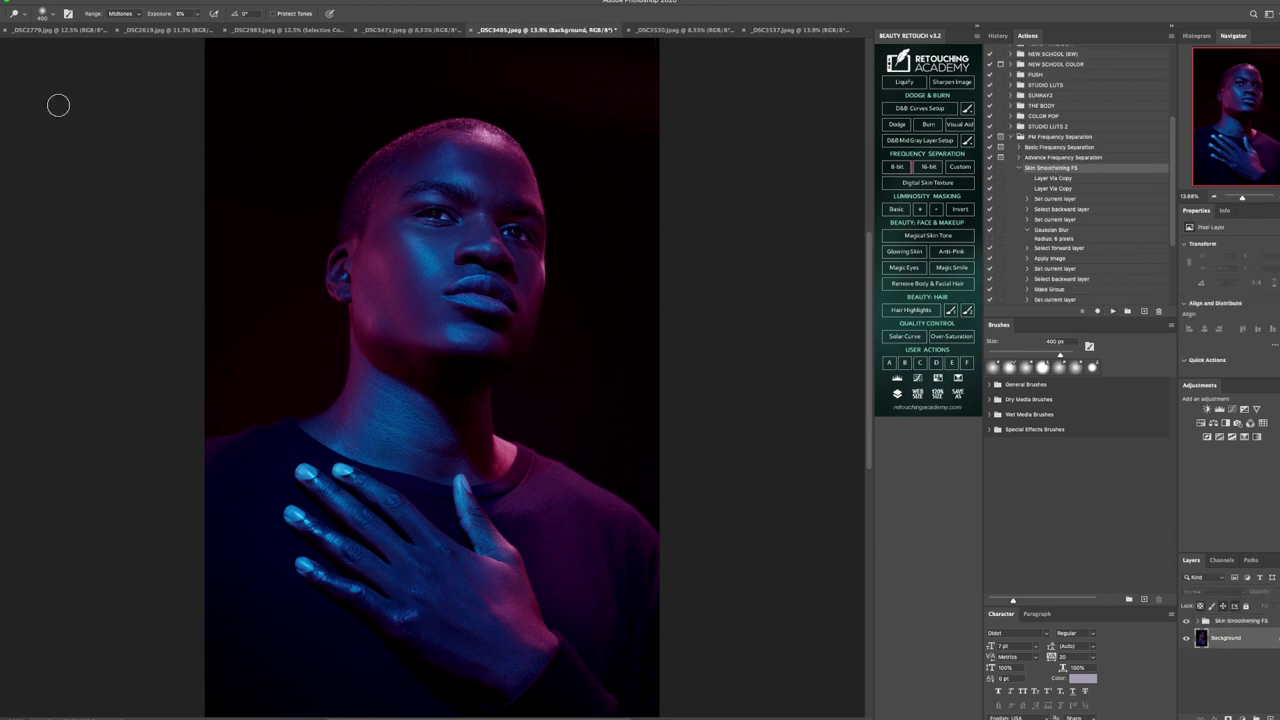
key("b")
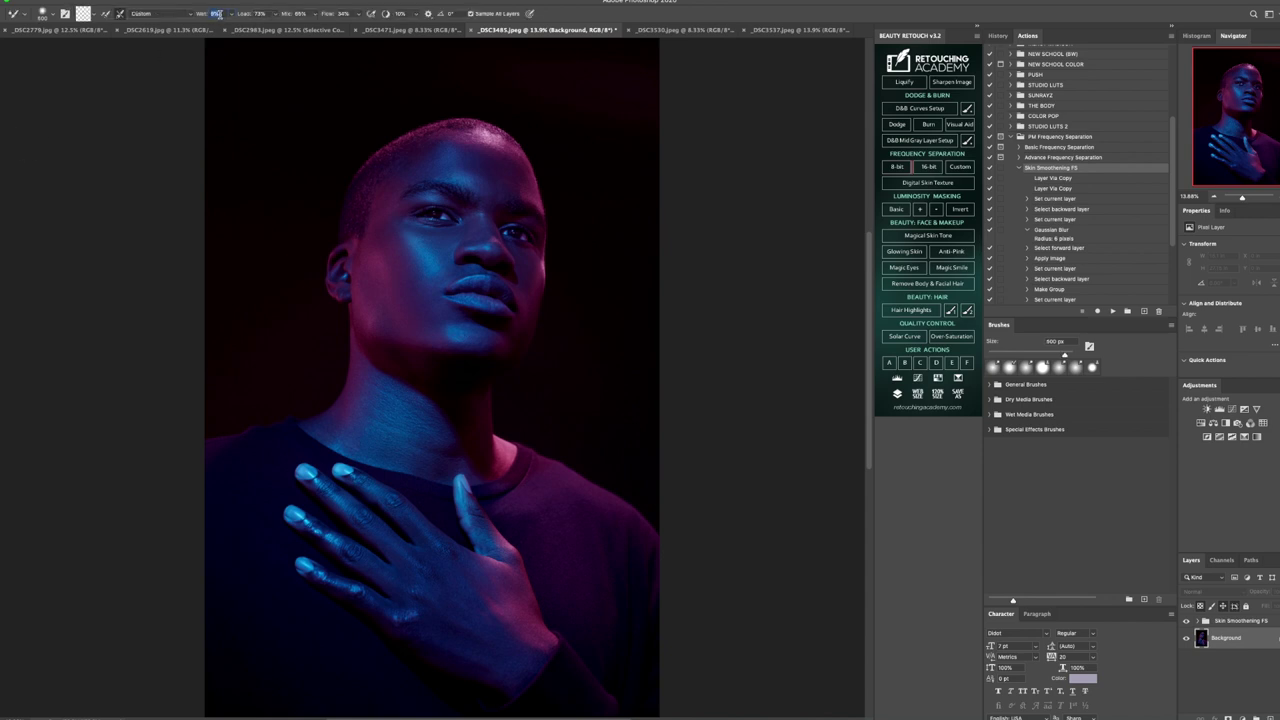
- Set the Mixer Brush wetness to 0% and size 400 px, then zoom in on the face
type("0")
key("Return")
key("bracketleft")
key("bracketleft")
key("bracketleft")
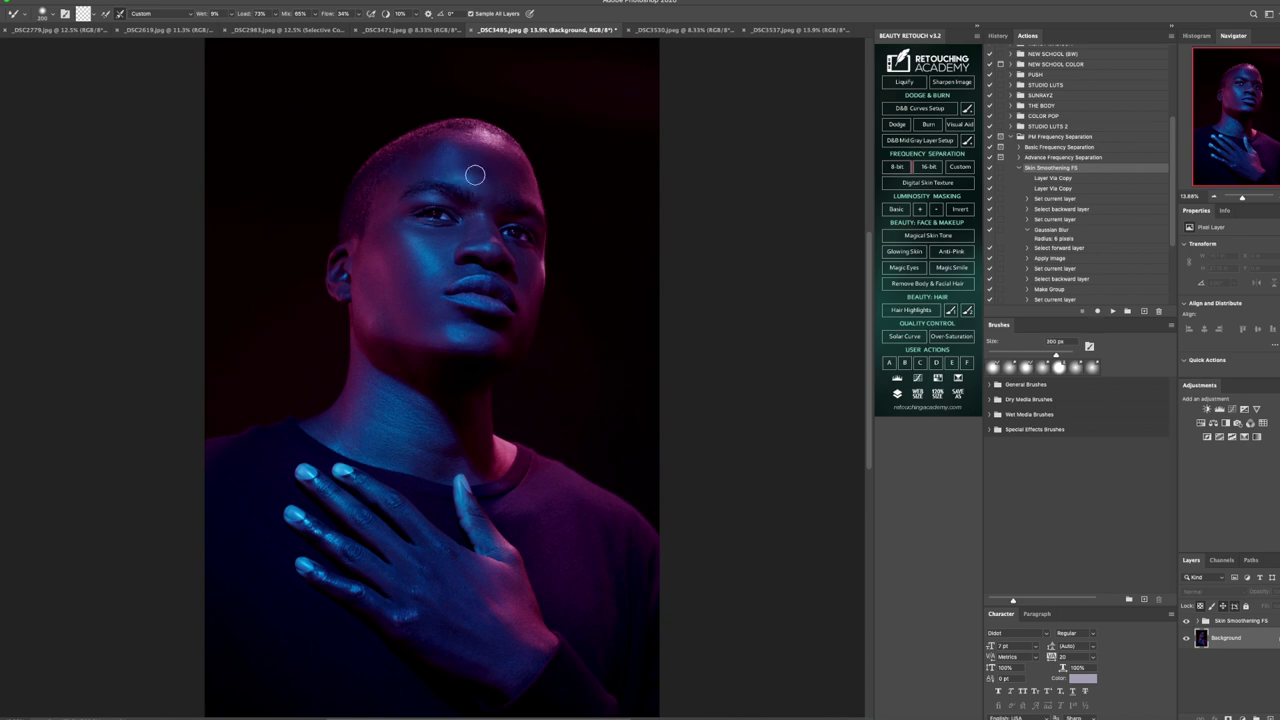
key("bracketright")
key("bracketright")
key("z")
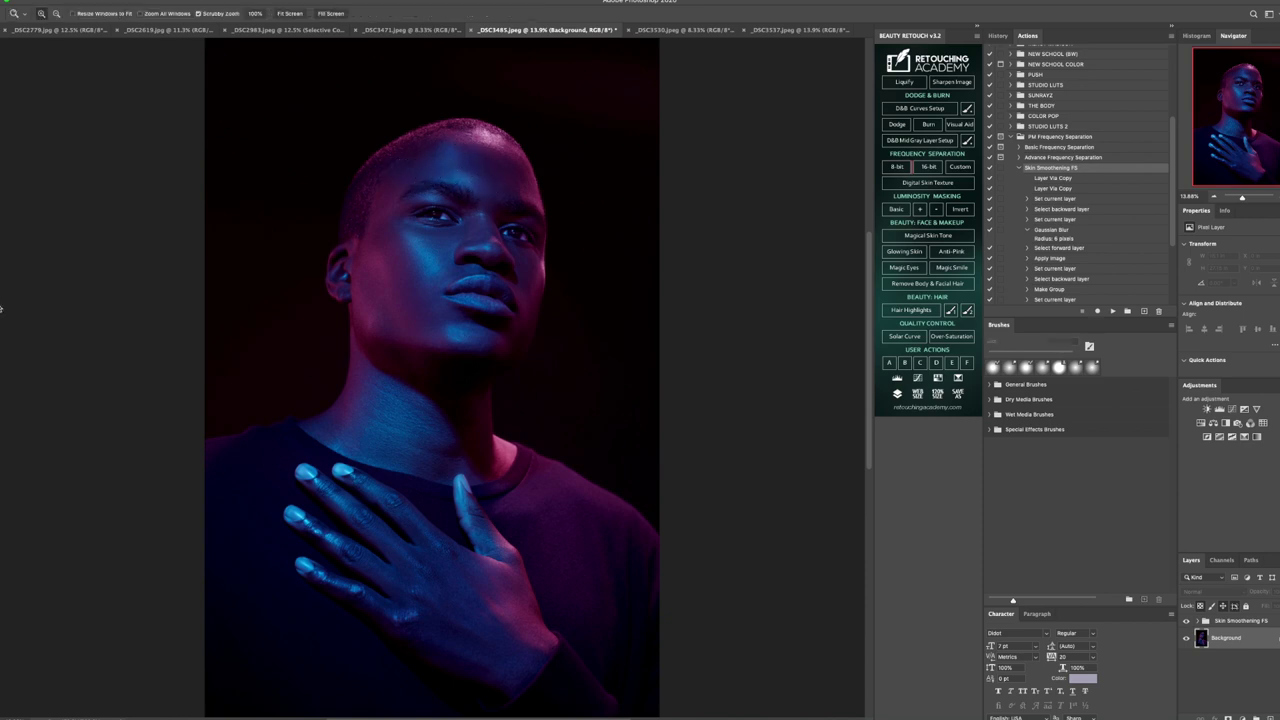
left_click(417, 136, "alt")
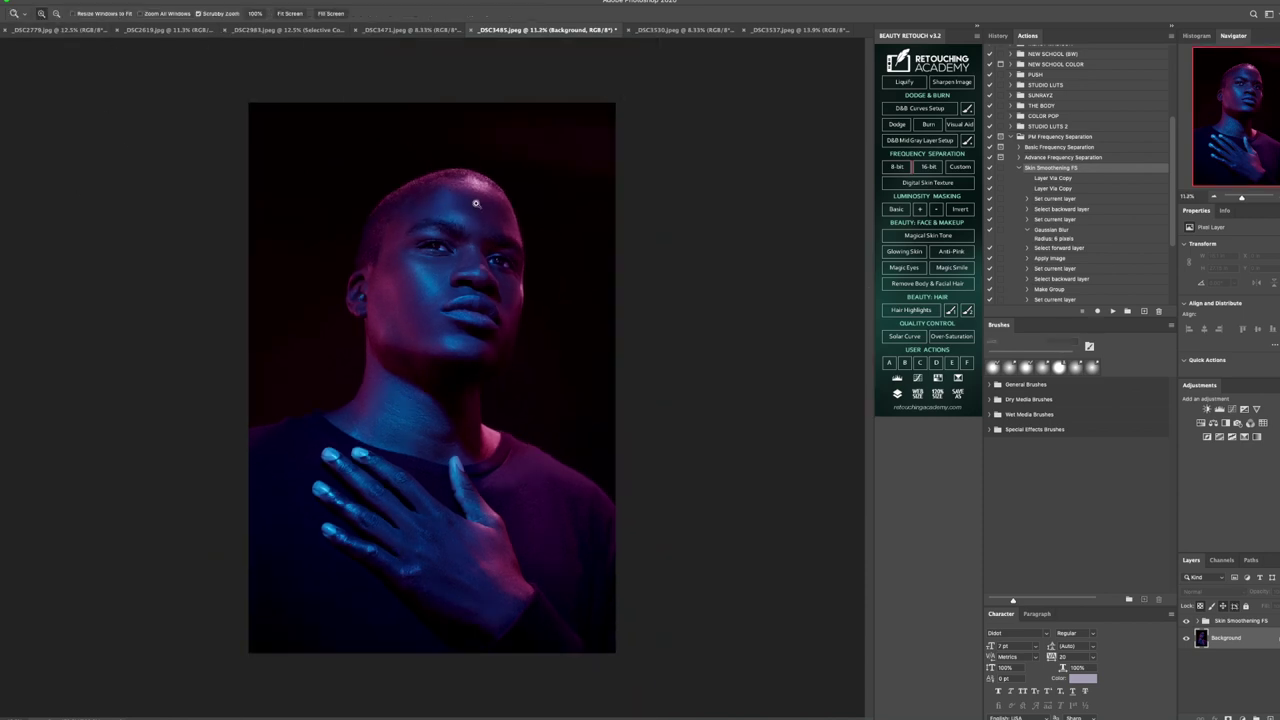
left_click(441, 193)
left_click(444, 150)
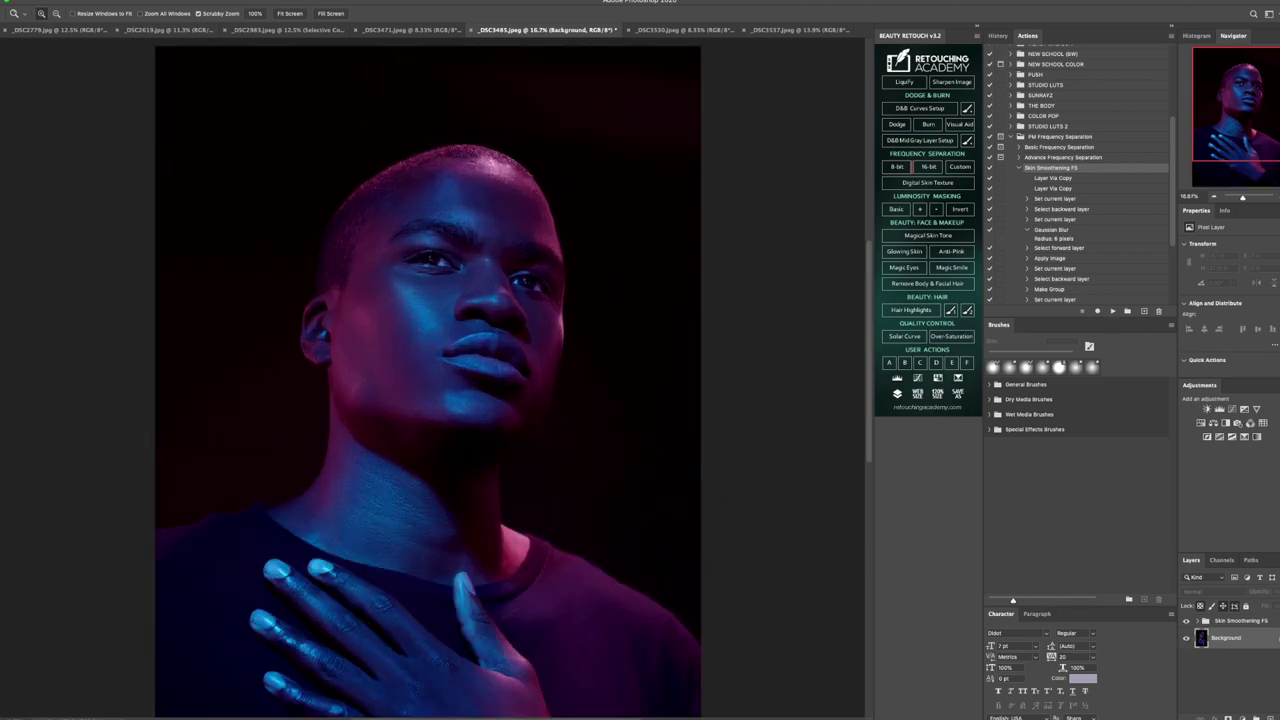
- Expand the Skin Smoothening FS group, hide High Layer and select Low Layer
key("b")
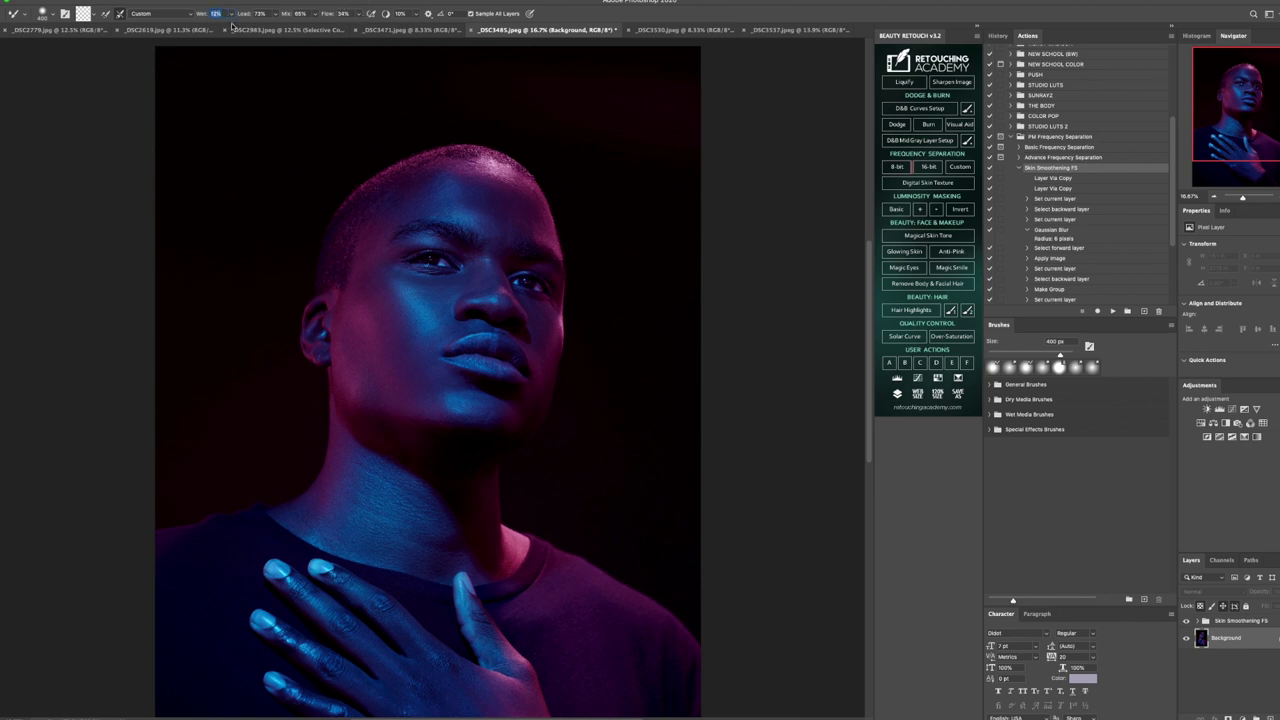
key("bracketleft")
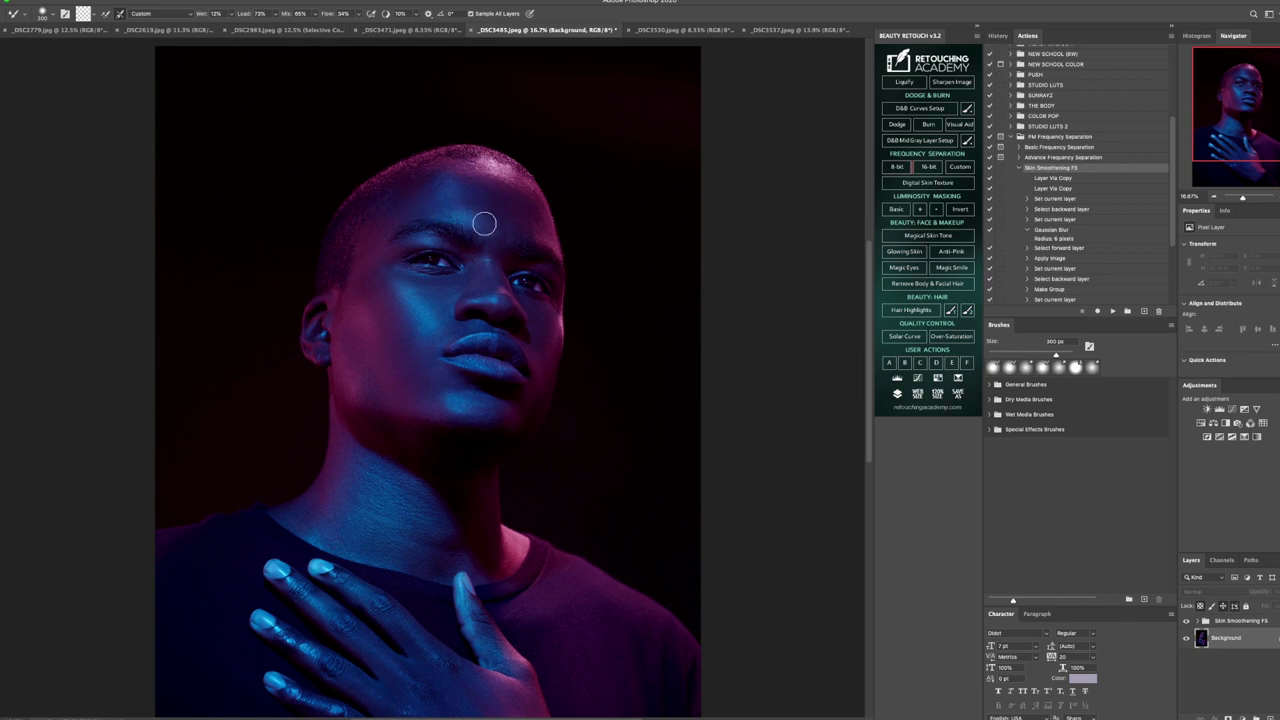
key("bracketright")
left_click(1204, 621)
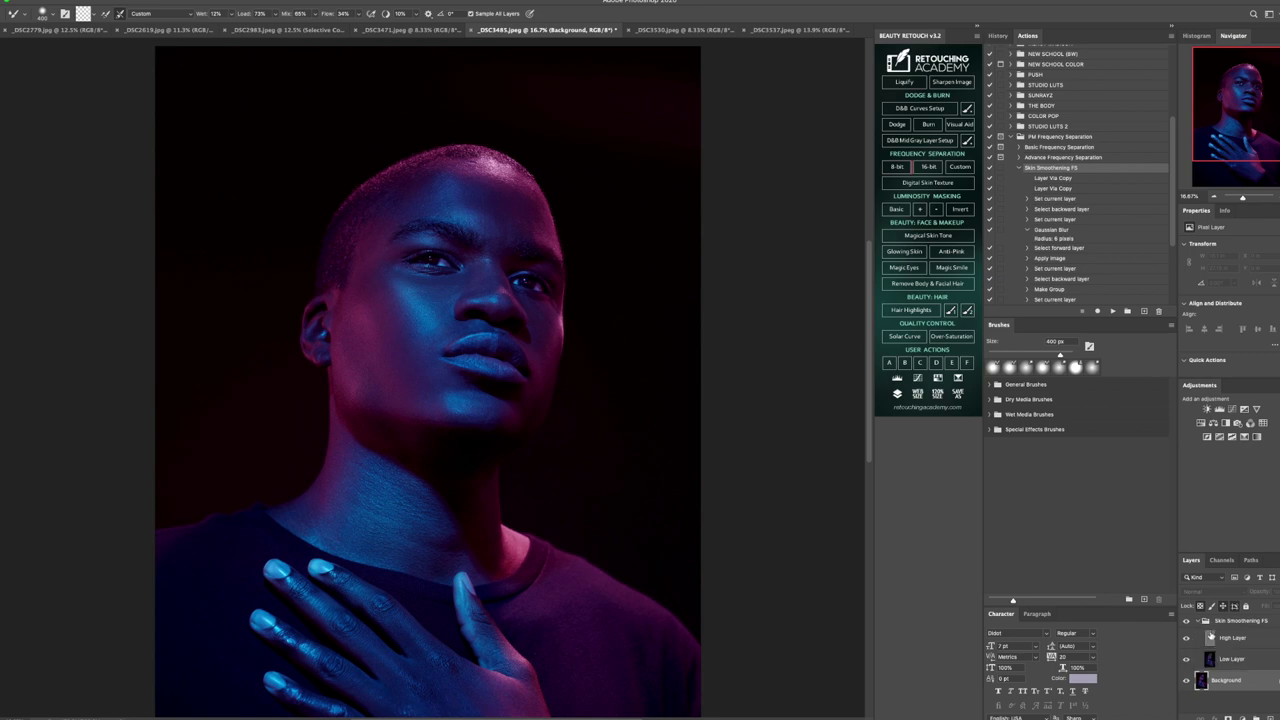
left_click(1202, 640)
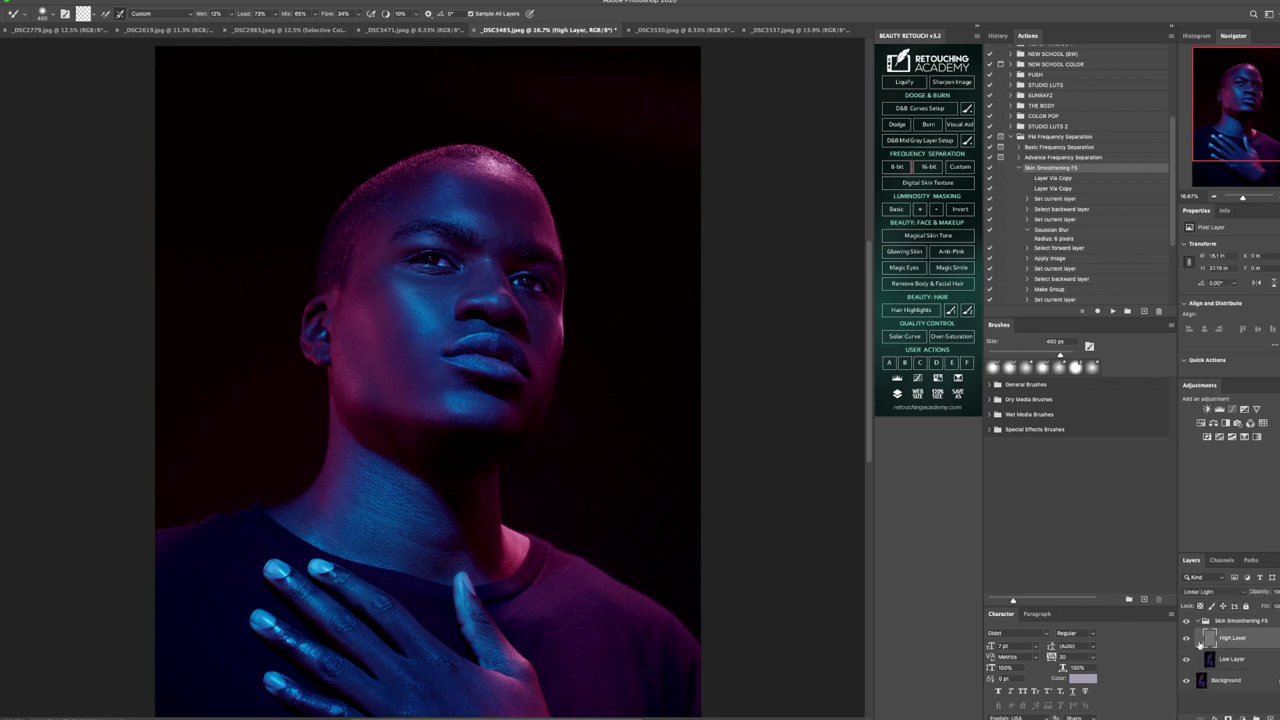
left_click(1186, 640)
left_click(1228, 661)
- Blend the facial skin tones on Low Layer with a 200–400 px brush, then fit the portrait on screen
key("bracketleft")
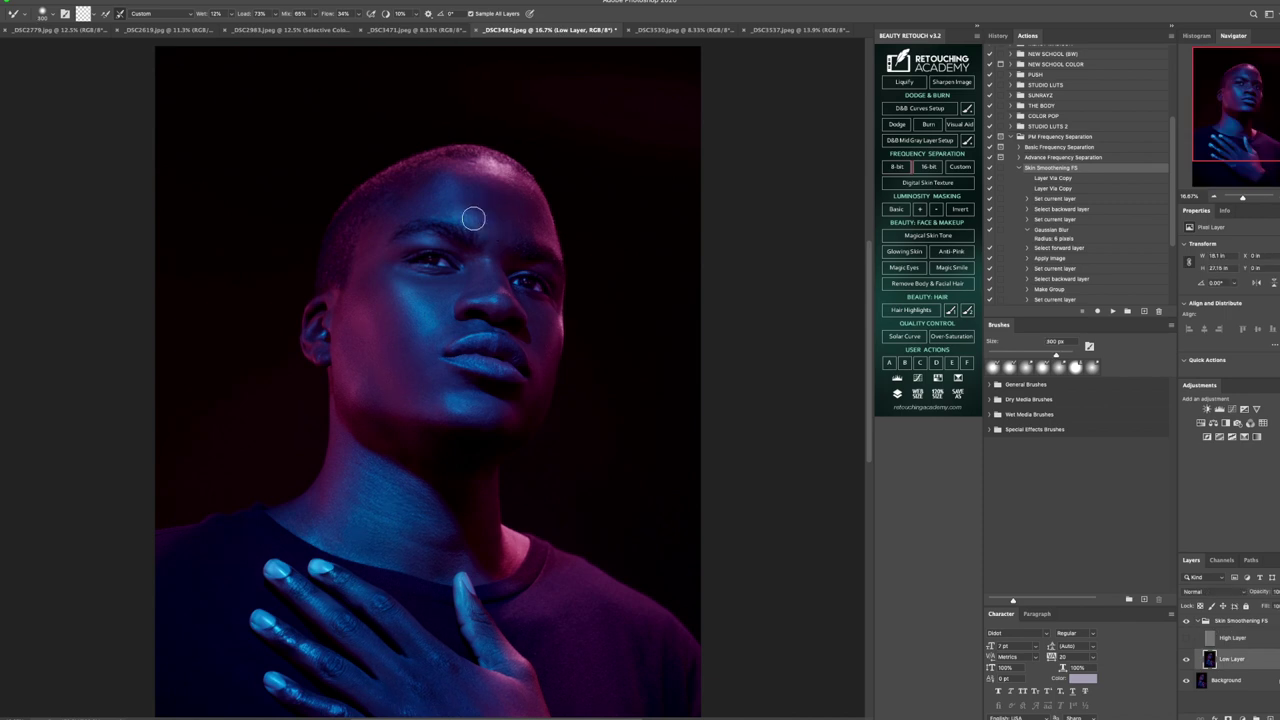
key("bracketleft")
key("bracketright")
key("bracketright")
key("bracketleft")
key("bracketright")
key("bracketleft")
key("bracketright")
key("bracketleft")
key("bracketleft")
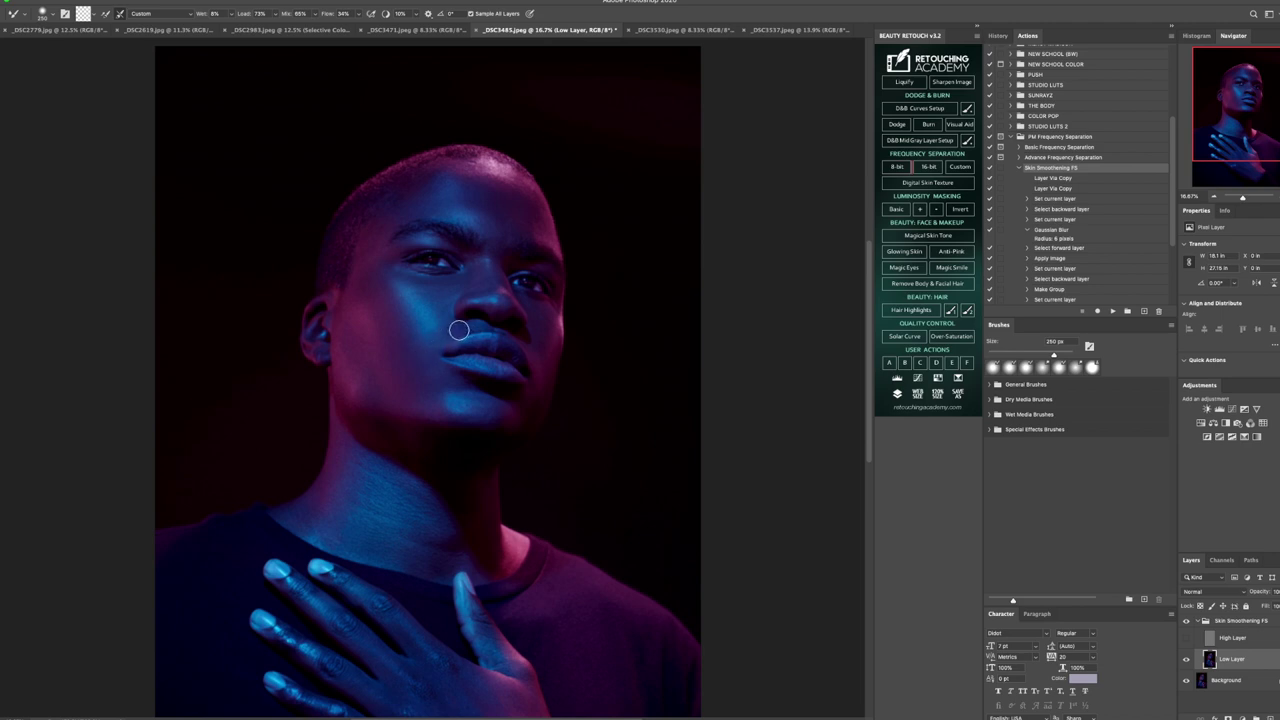
key("bracketright")
key("bracketright")
key("bracketleft")
key("bracketleft")
key("z")
left_click(289, 13)
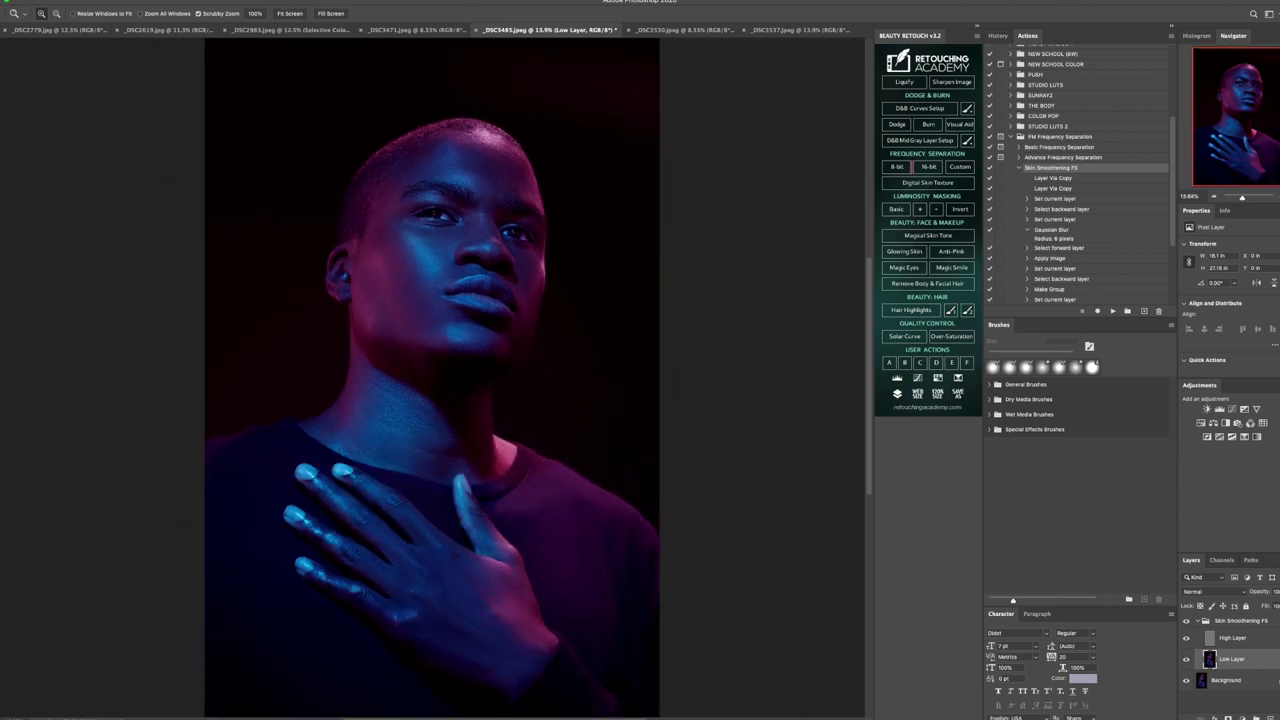
- Run Sharpen Image from Beauty Retouch and lower the sharpened layer's opacity to about 23%
right_click(1245, 681)
key("Escape")
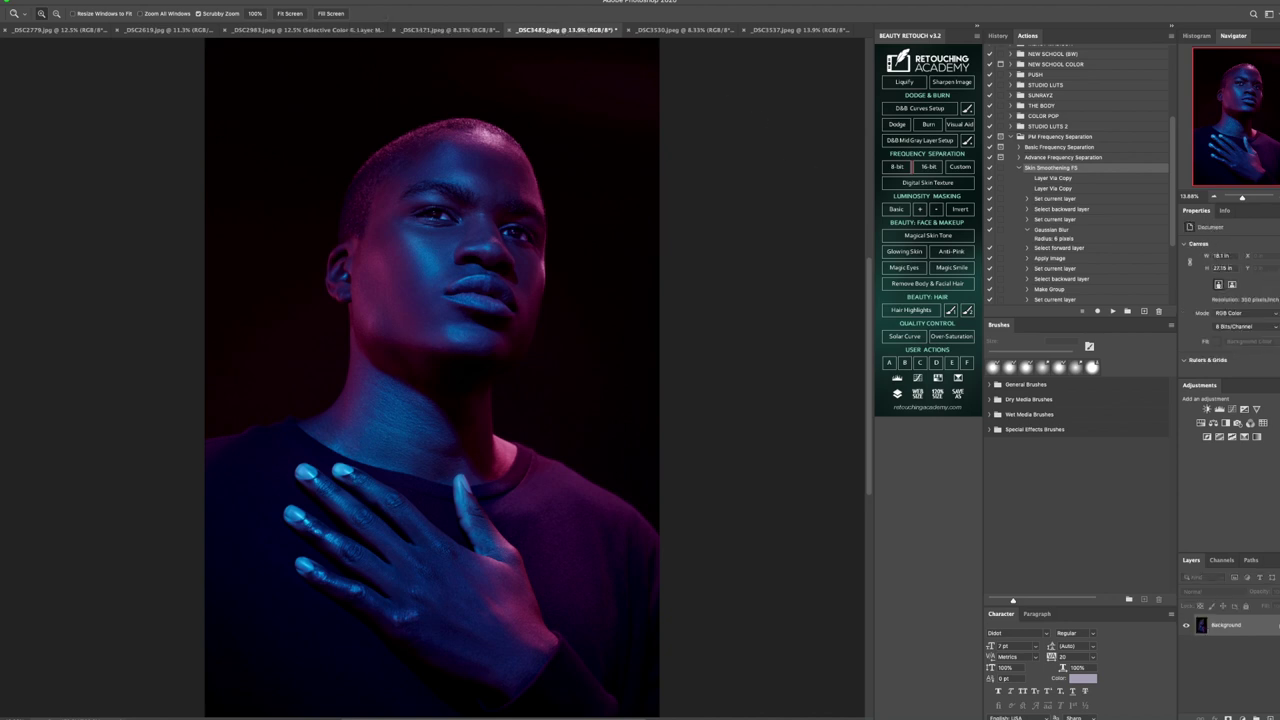
left_click(952, 82)
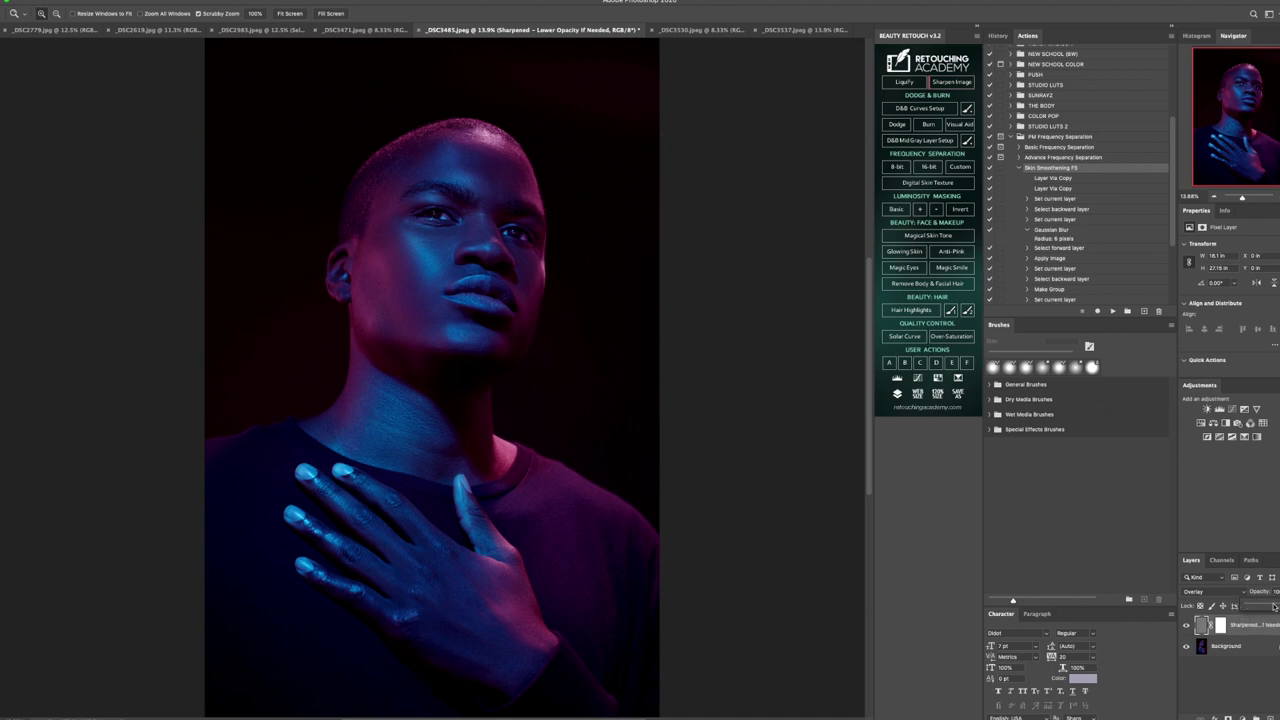
left_click_drag(1273, 607, 1247, 607)
left_click_drag(1265, 612, 1257, 613)
left_click(1248, 647)
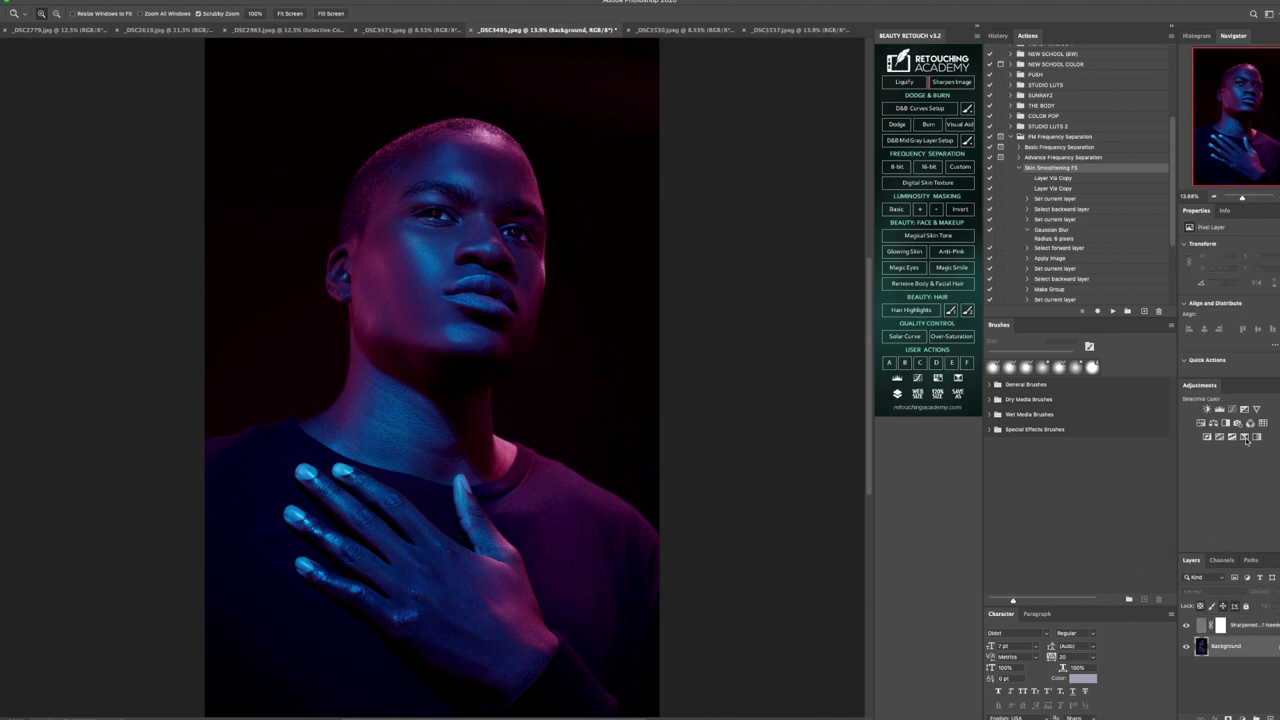
- Add a Color Balance layer with Magenta–Green about -8 and Cyan–Red +10, then select Background
left_click(1213, 423)
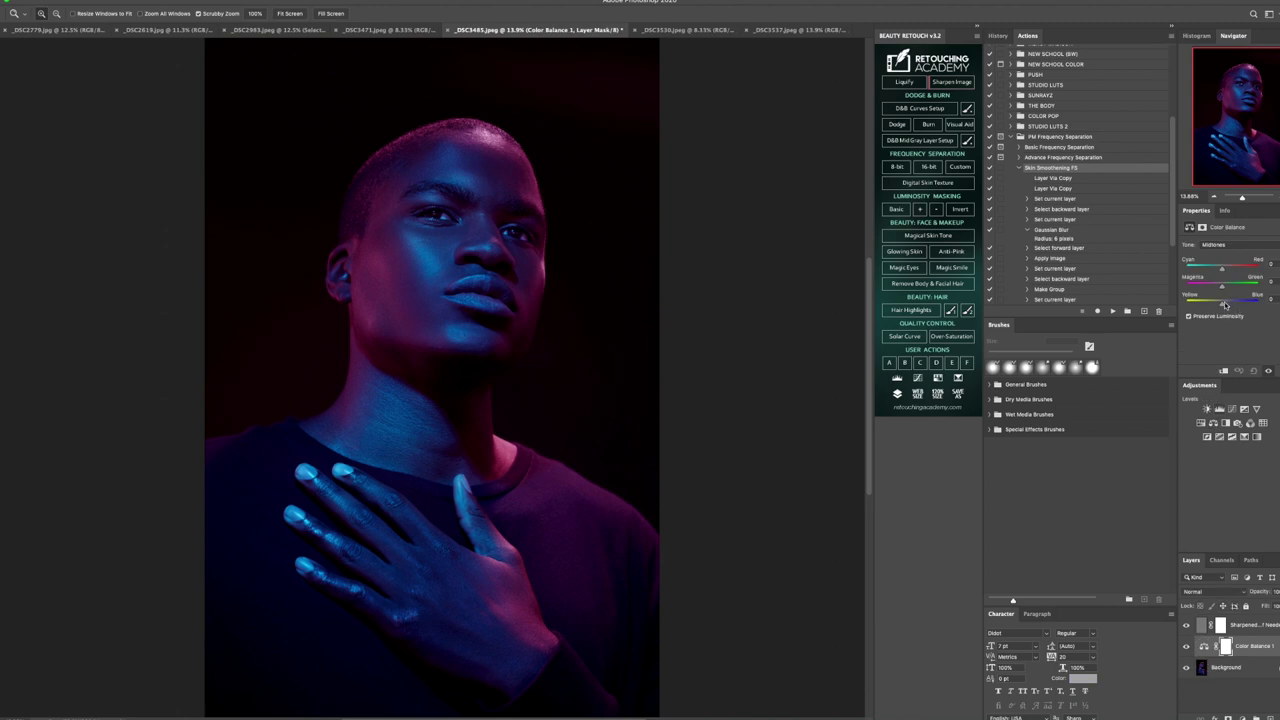
left_click_drag(1221, 281, 1221, 288)
left_click_drag(1221, 268, 1222, 271)
left_click(1243, 667)
- Dodge the face and hand highlights at Midtones with 23% exposure and a roughly 250 px brush
key("o")
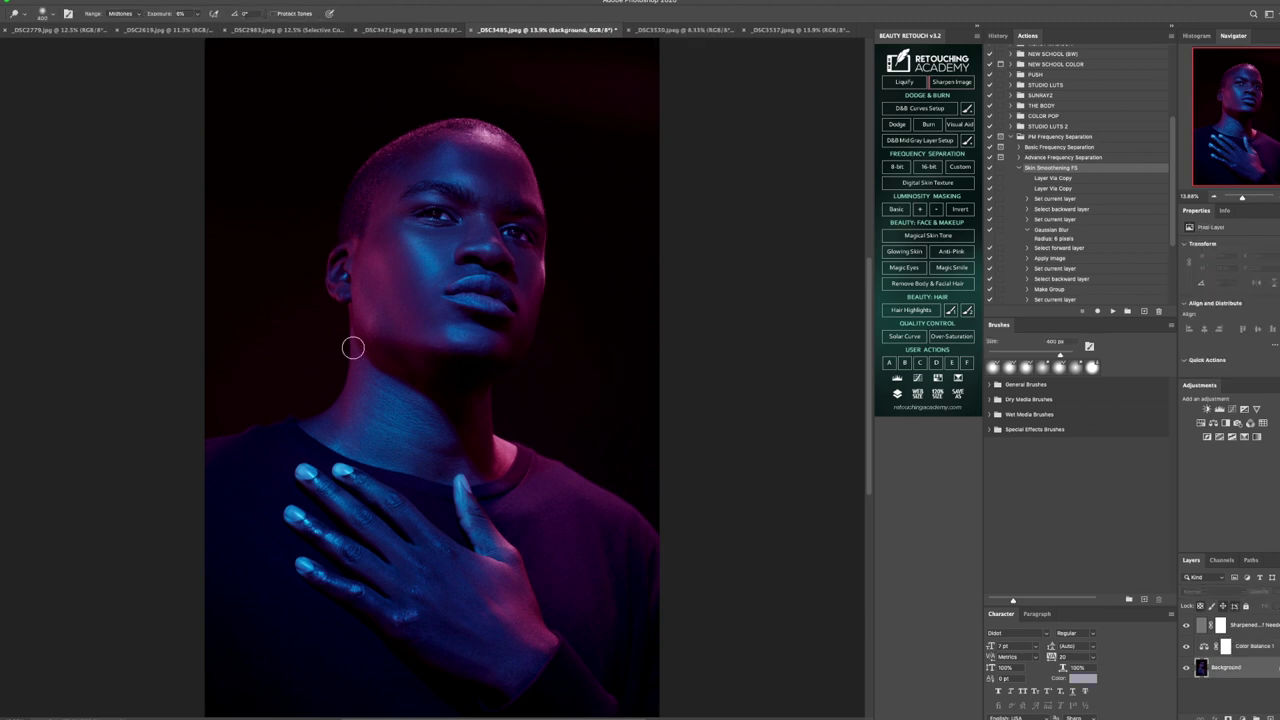
key("bracketleft")
key("bracketleft")
key("bracketleft")
key("bracketleft")
key("bracketleft")
key("bracketleft")
key("1")
key("5")
key("2")
key("3")
key("bracketright")
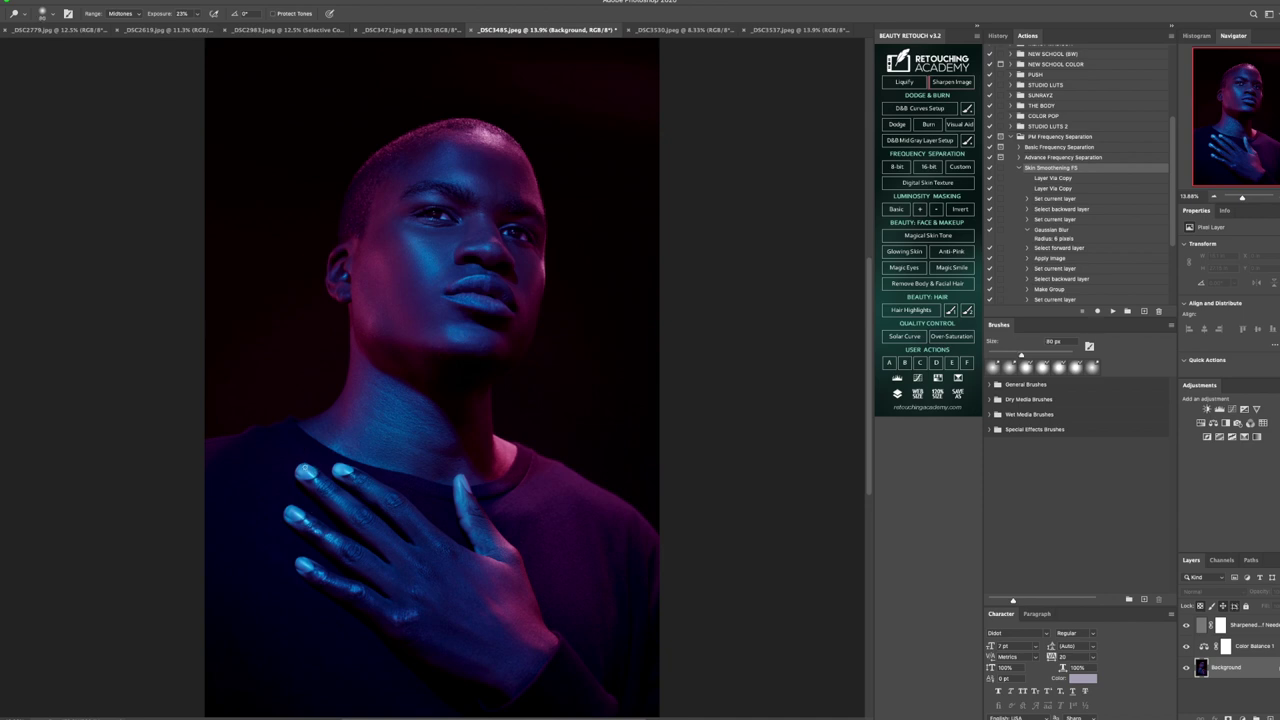
key("bracketright")
key("bracketright")
key("bracketright")
key("bracketright")
key("bracketright")
key("bracketright")
key("bracketright")
key("bracketright")
key("bracketleft")
left_click(998, 36)
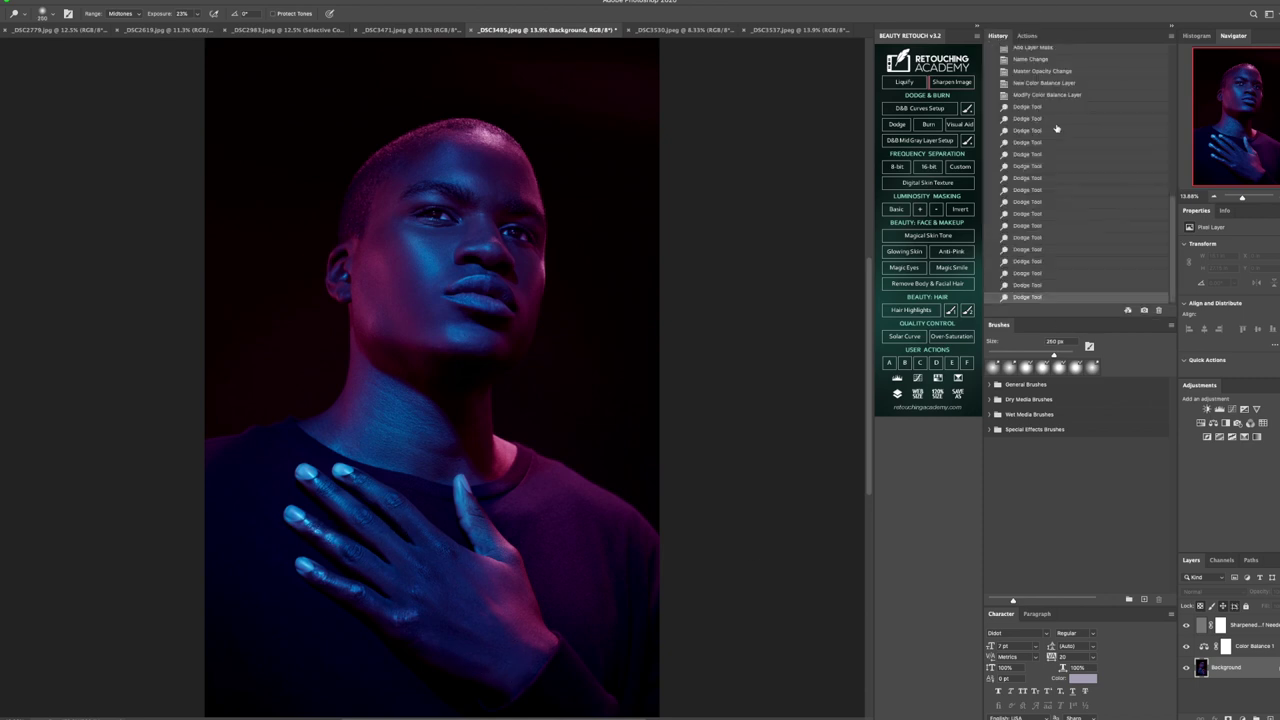
- Flatten the image and add about 2.6% uniform monochromatic noise
right_click(1229, 674)
left_click(1202, 693)
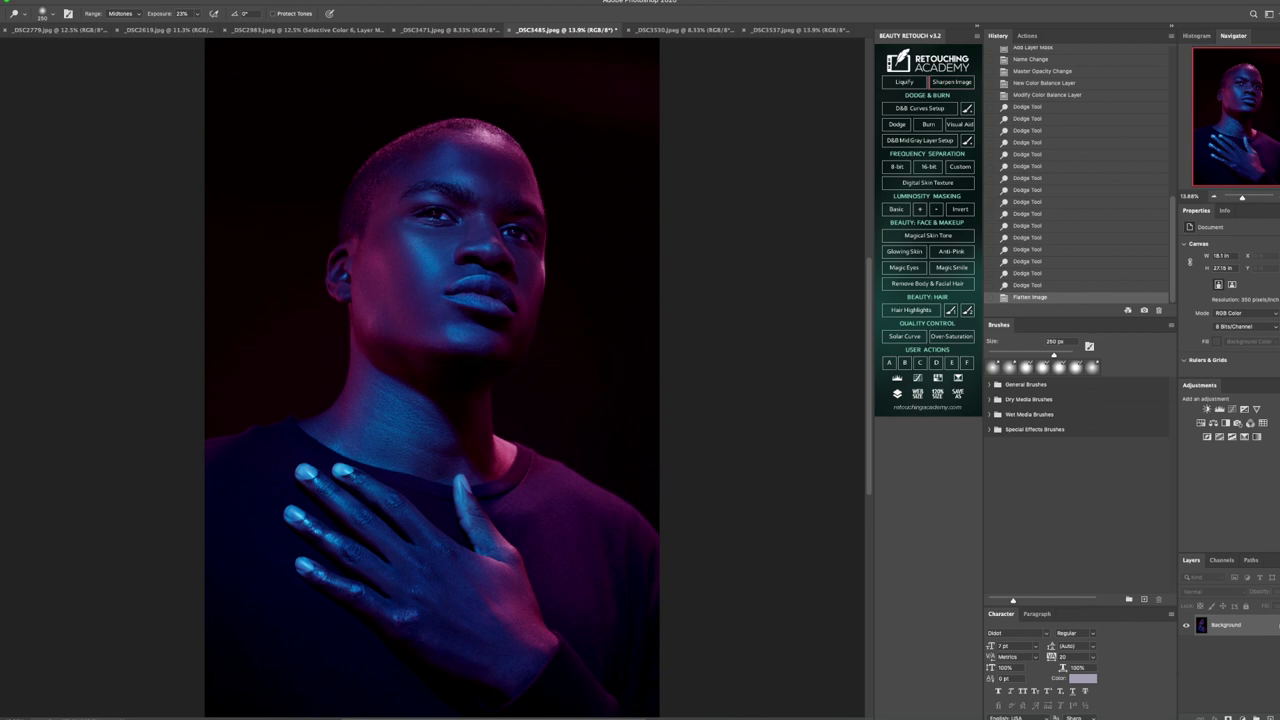
left_click(228, 1)
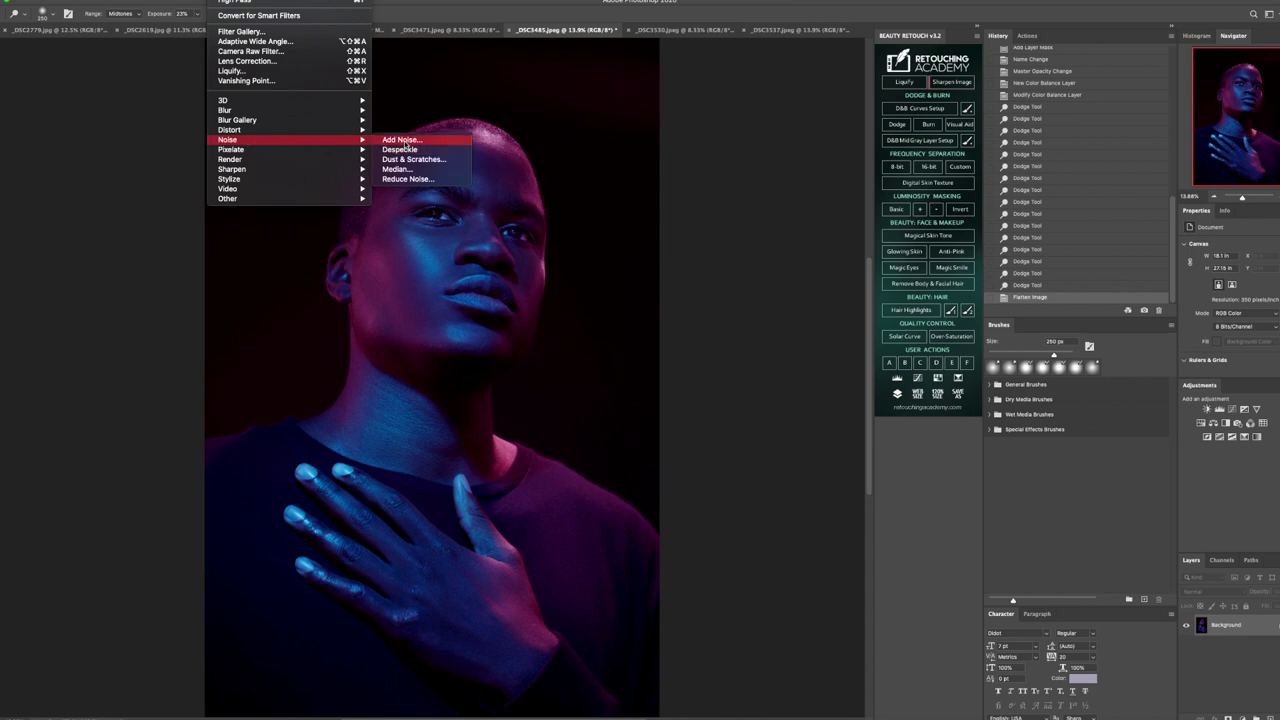
left_click(567, 133)
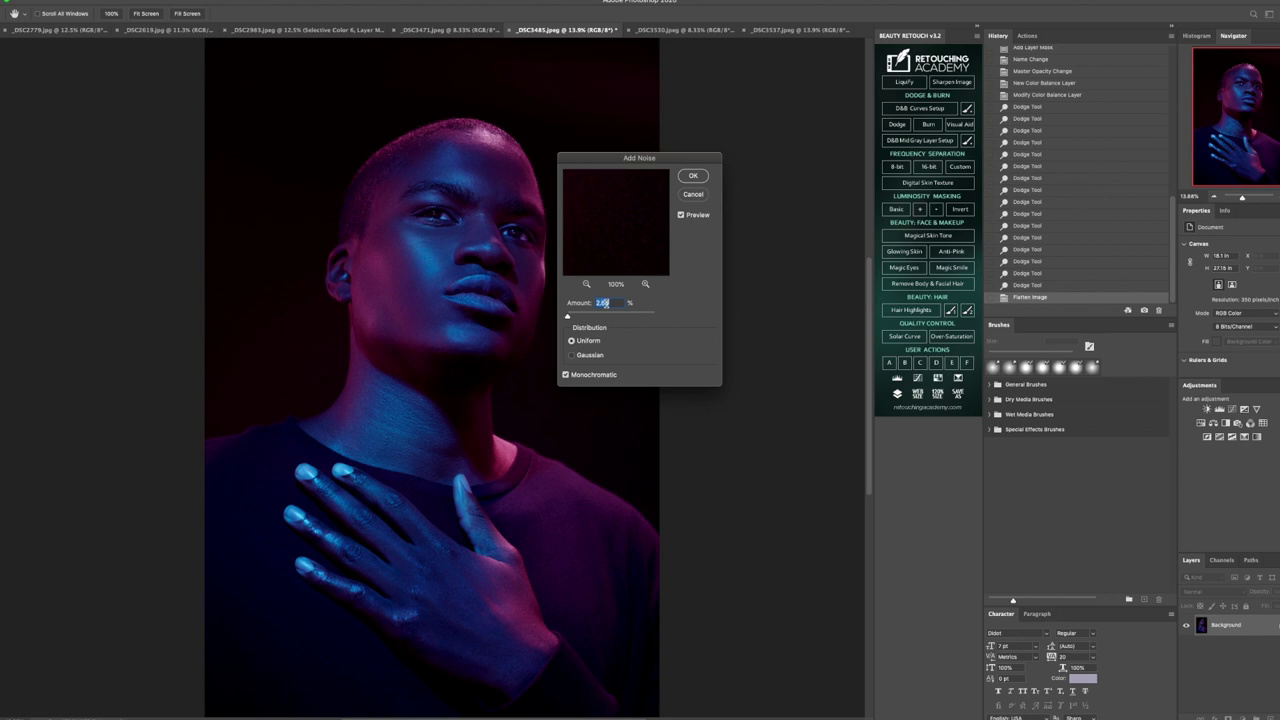
left_click(696, 175)
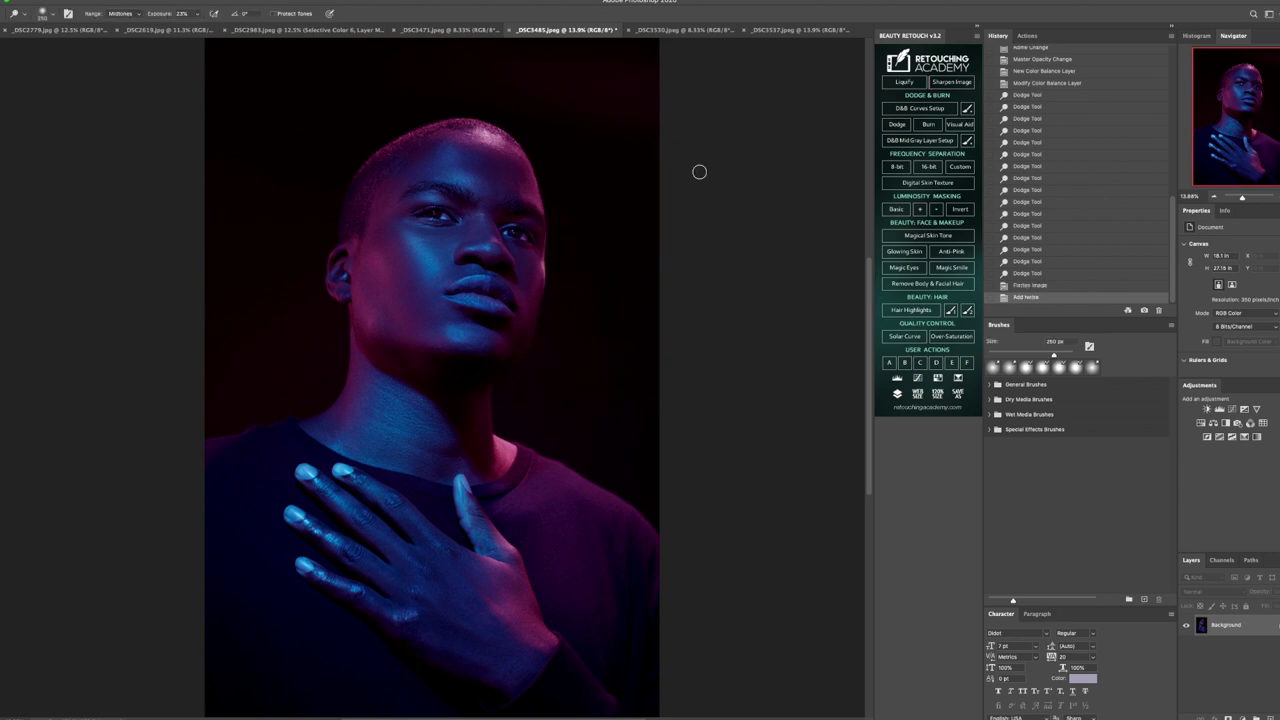